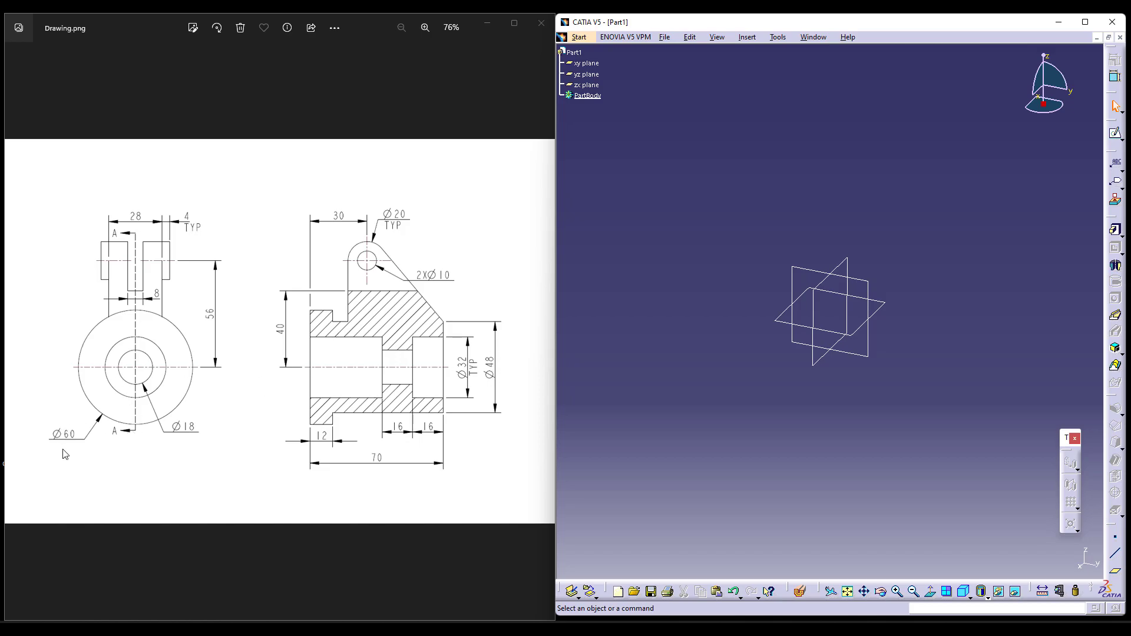
Start a shaft with a new sketch on the yz plane and draw a horizontal axis through the origin, starting at about H -75 mm
{"action": "left_click", "coordinate": [1115, 265]}
{"action": "left_click", "coordinate": [1059, 462]}
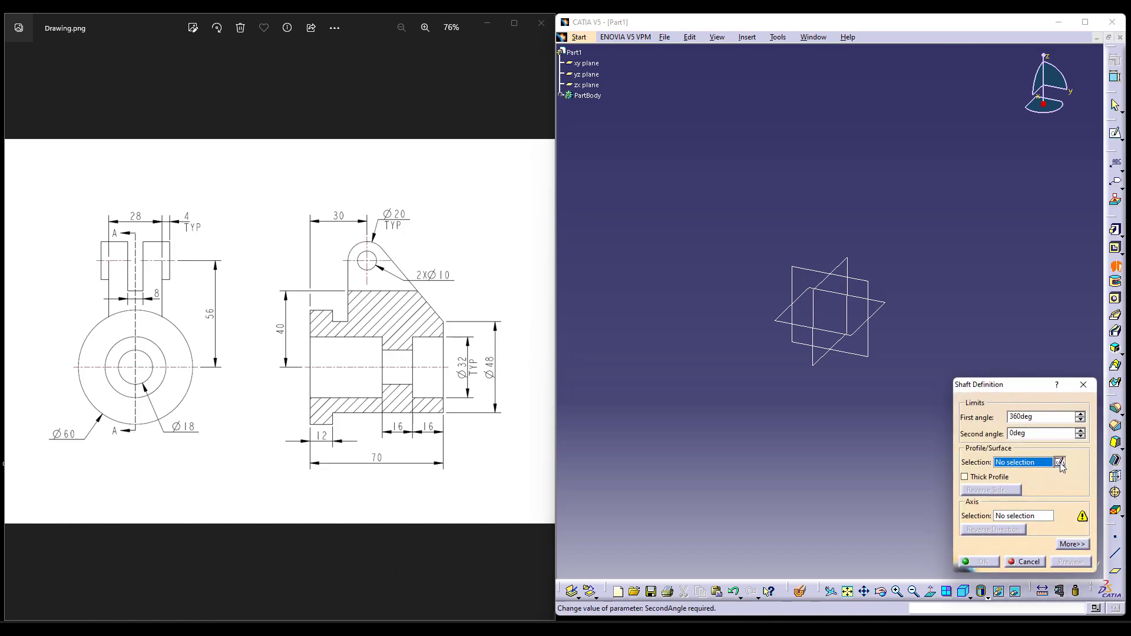
{"action": "left_click", "coordinate": [807, 268]}
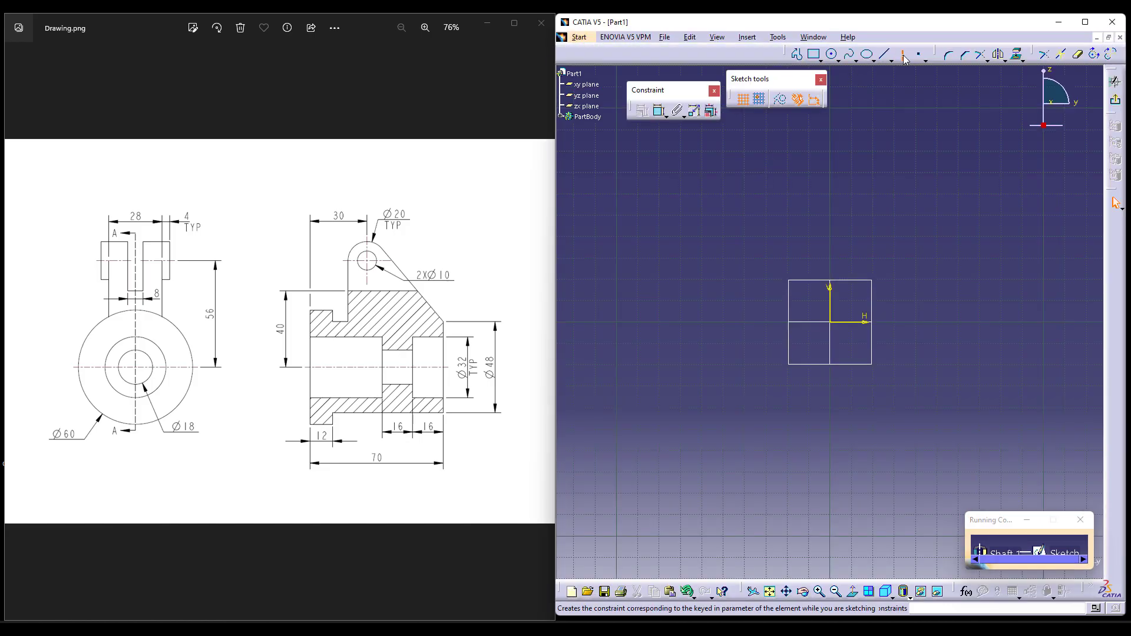
{"action": "left_click", "coordinate": [902, 54]}
{"action": "left_click", "coordinate": [669, 322]}
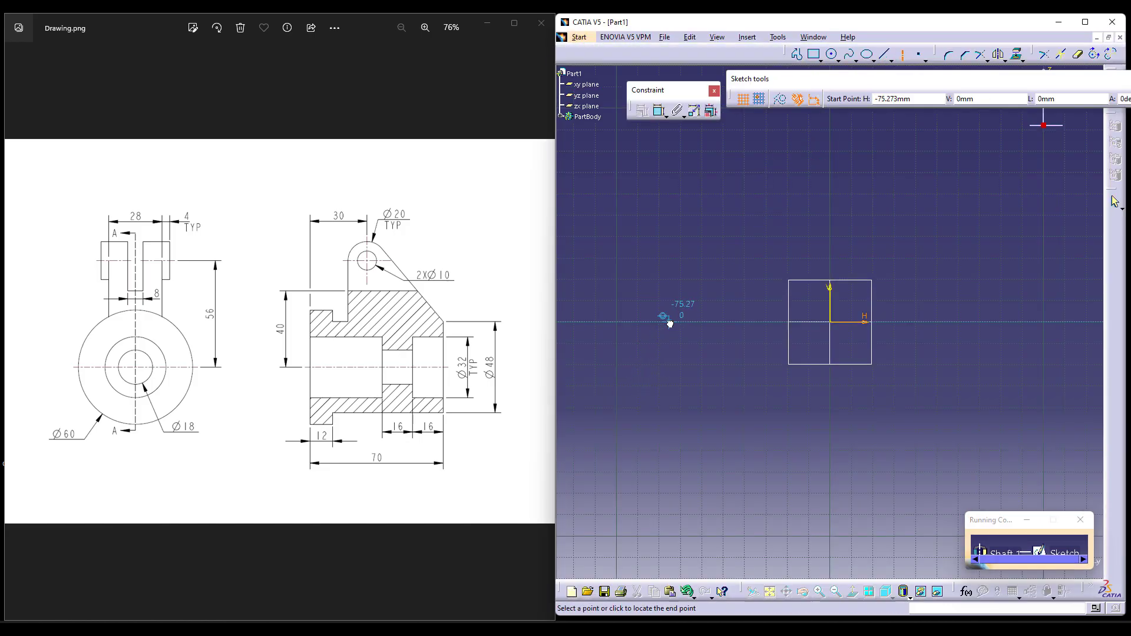
{"action": "left_click", "coordinate": [1072, 322]}
Draw a rectangle with its base on the axis, about 45 mm high, starting about 10 mm left of the vertical axis
{"action": "middle_click_drag", "start_coordinate": [864, 372], "coordinate": [763, 409]}
{"action": "left_click", "coordinate": [814, 54]}
{"action": "middle_click_drag", "start_coordinate": [780, 245], "coordinate": [821, 248]}
{"action": "left_click", "coordinate": [748, 363]}
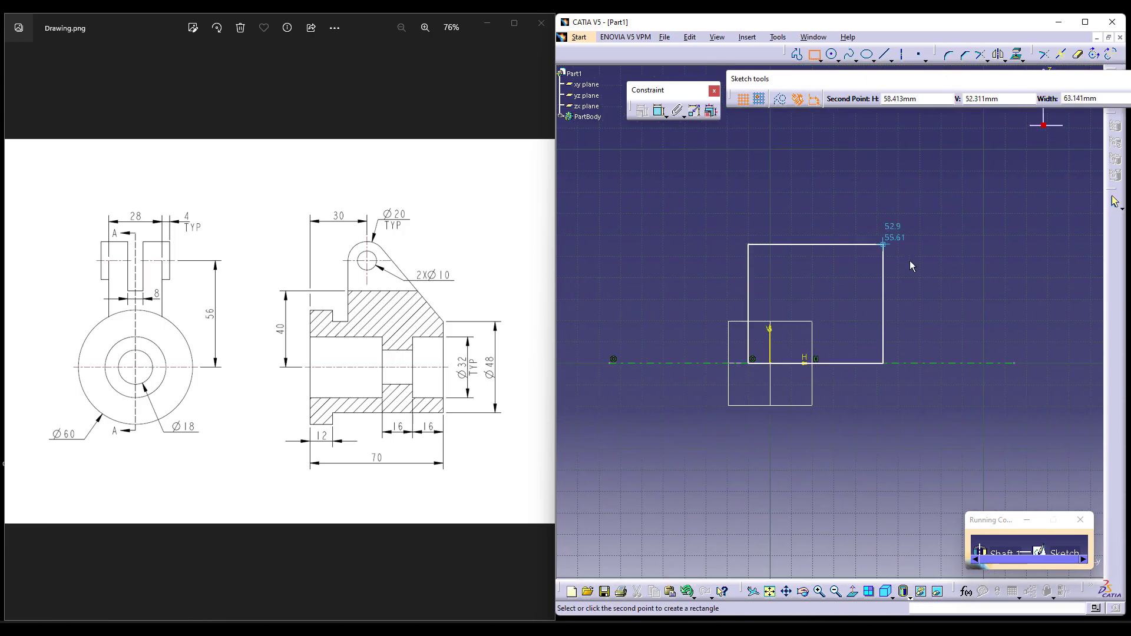
{"action": "left_click", "coordinate": [921, 267]}
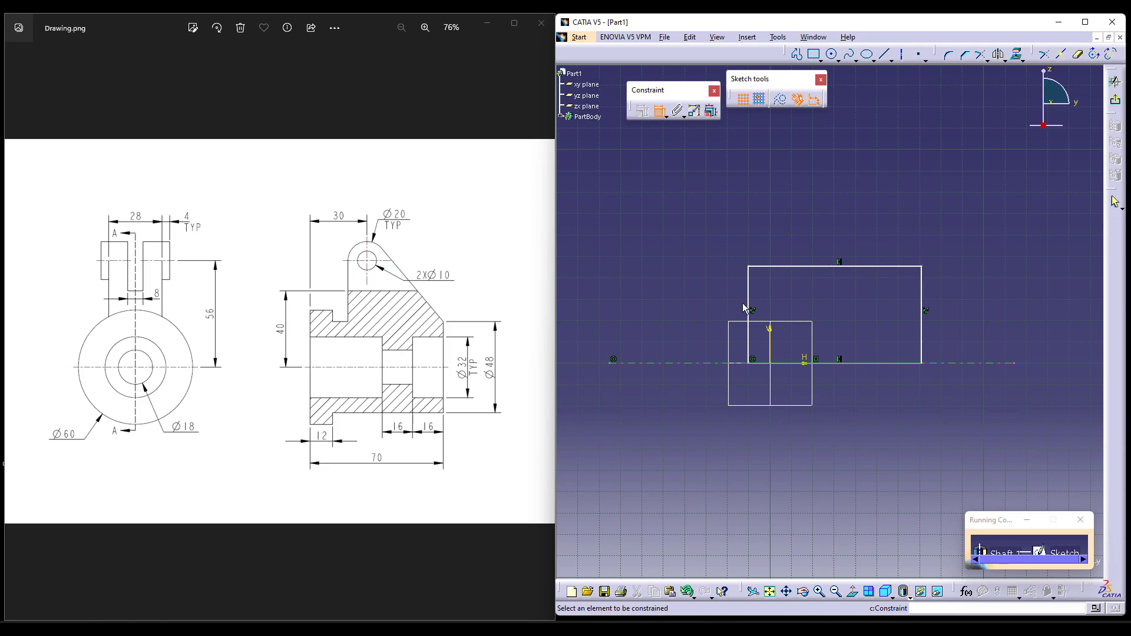
Dimension the rectangle's left edge at 12 mm from the vertical axis
{"action": "left_click", "coordinate": [751, 342]}
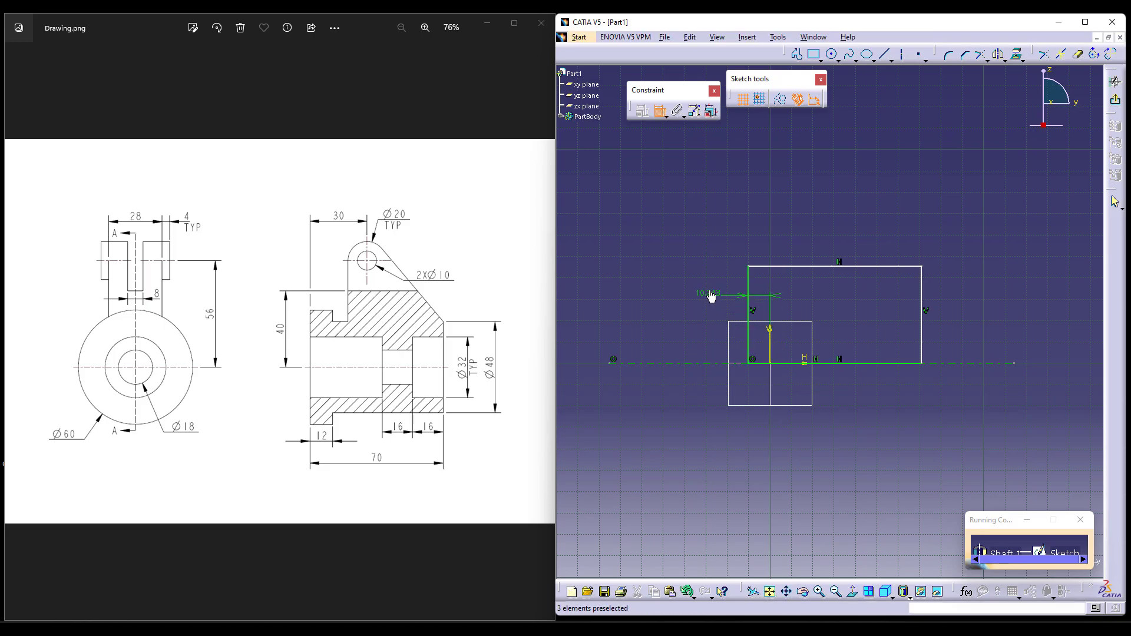
{"action": "double_click", "coordinate": [711, 294]}
{"action": "type", "text": "12"}
{"action": "key", "text": "Return"}
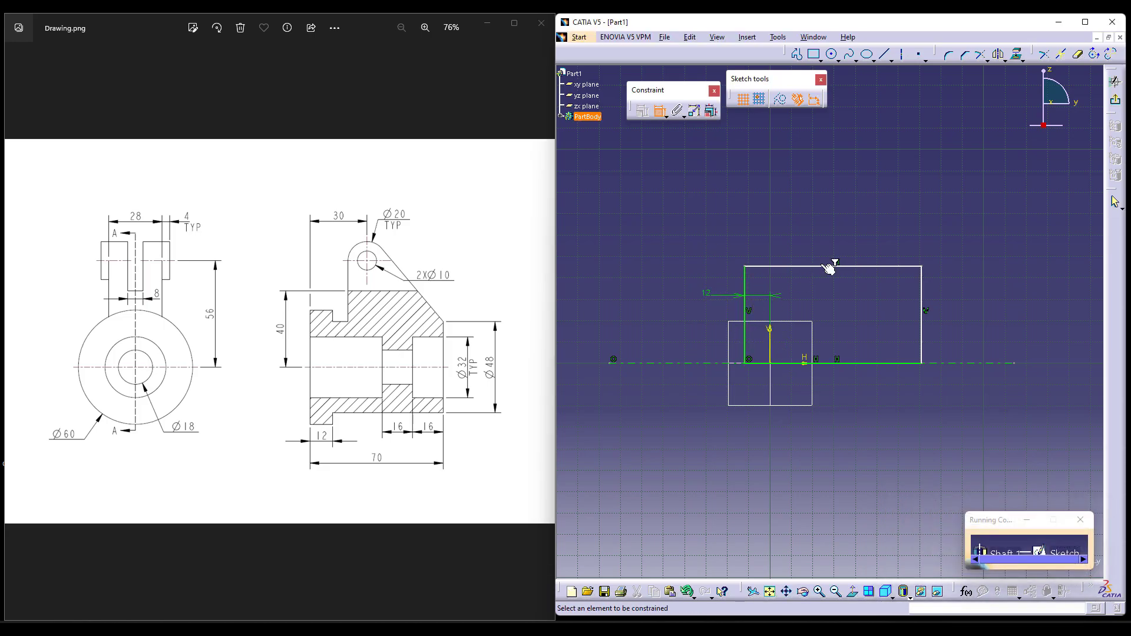
Dimension the rectangle's length at 70 mm
{"action": "left_click", "coordinate": [830, 268]}
{"action": "left_click", "coordinate": [824, 217]}
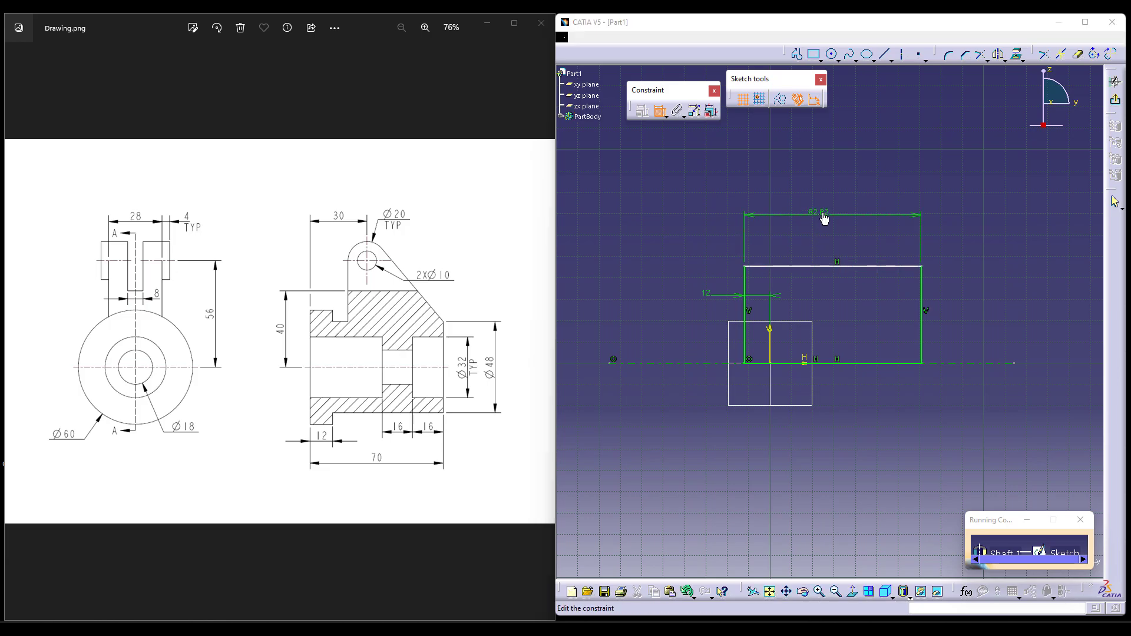
{"action": "double_click", "coordinate": [824, 217]}
{"action": "type", "text": "70"}
{"action": "key", "text": "Return"}
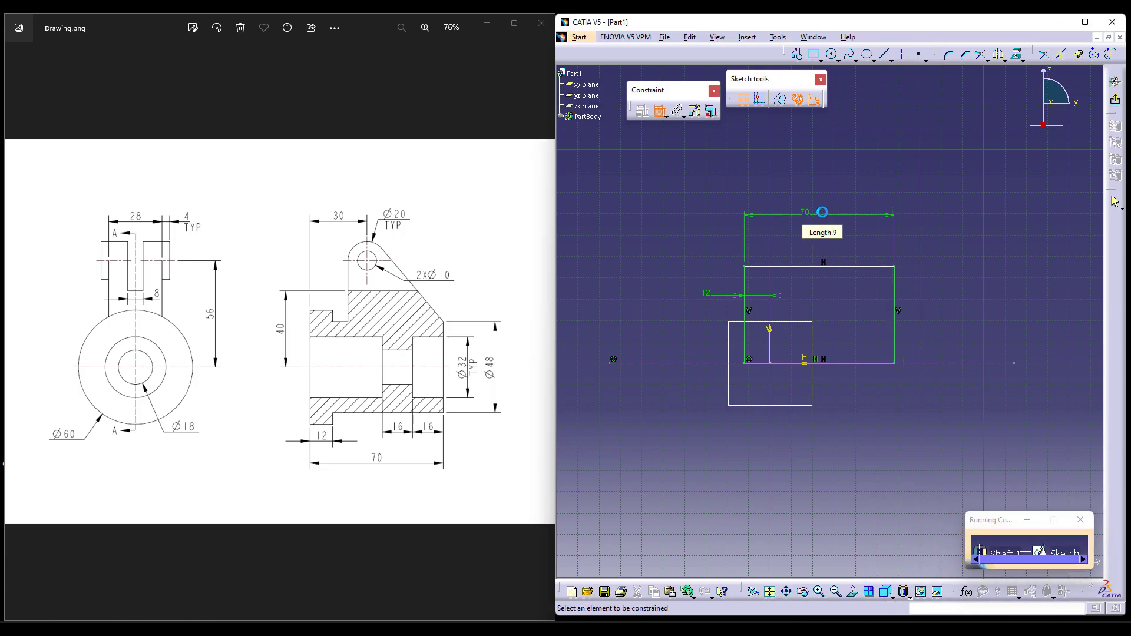
Constrain the rectangle's upper edge to a 60 mm diameter about the axis and revolve the profile 360° as a shaft
{"action": "left_click", "coordinate": [848, 267]}
{"action": "left_click", "coordinate": [966, 363]}
{"action": "right_click", "coordinate": [950, 331]}
{"action": "left_click", "coordinate": [1001, 383]}
{"action": "left_click", "coordinate": [1013, 327]}
{"action": "double_click", "coordinate": [1014, 326]}
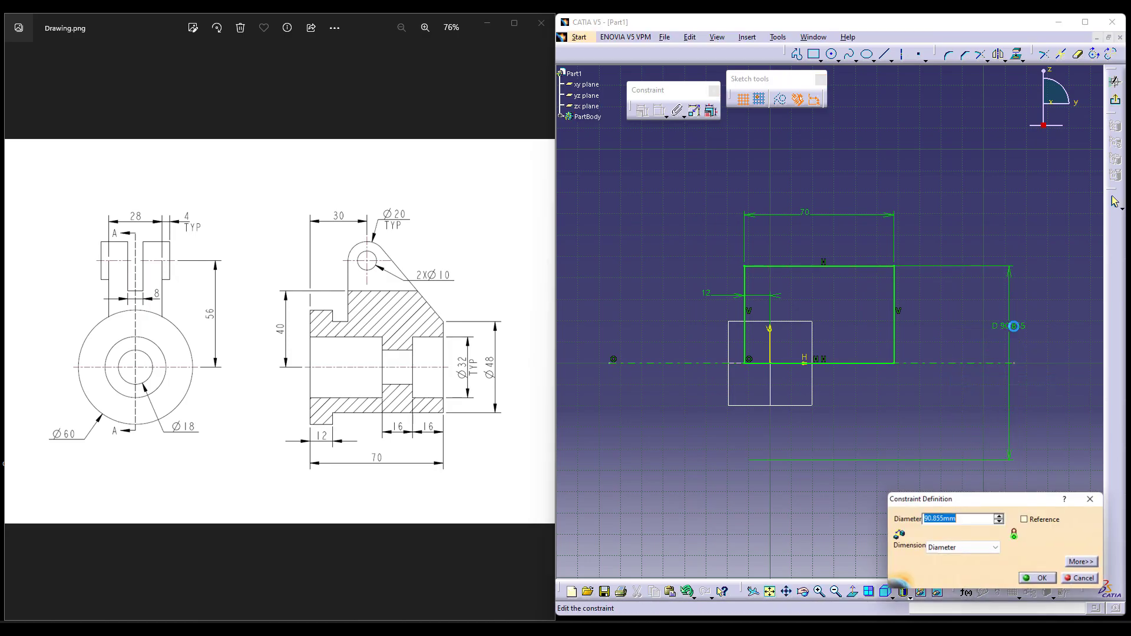
{"action": "type", "text": "60"}
{"action": "key", "text": "Return"}
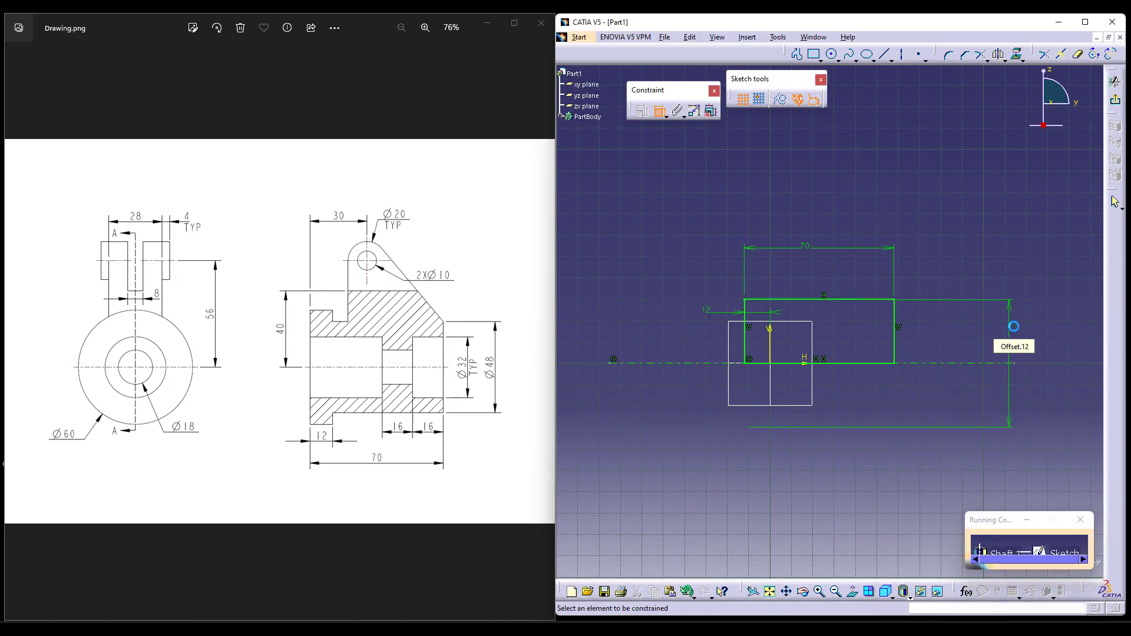
{"action": "left_click", "coordinate": [1115, 100]}
{"action": "left_click", "coordinate": [984, 562]}
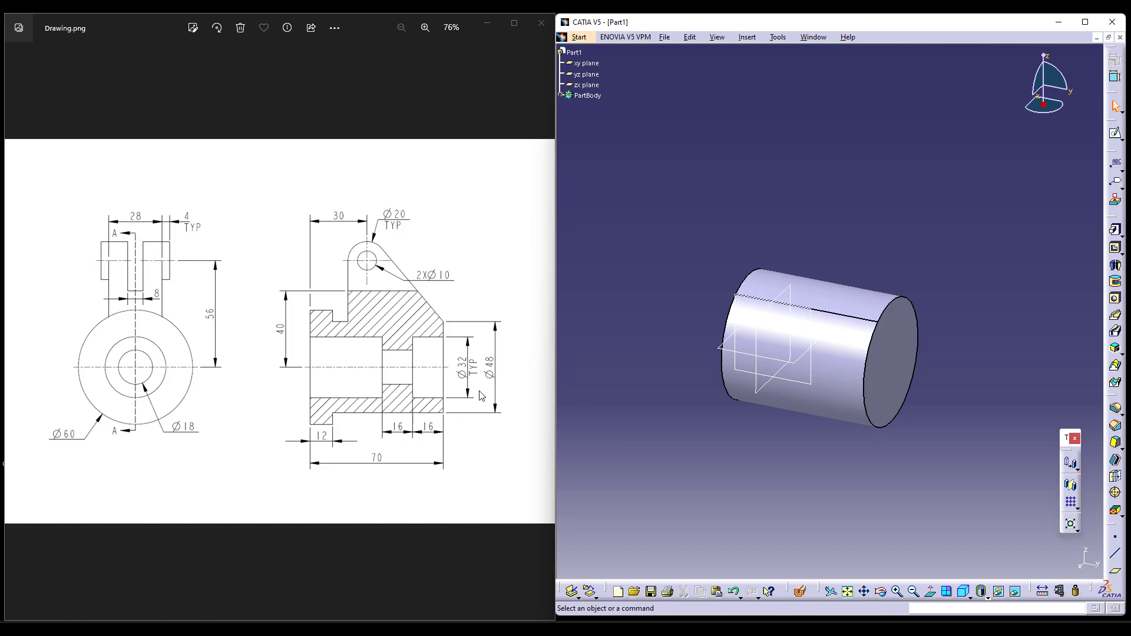
Start a groove with a new sketch on the yz plane and project the cylinder's axis into it
{"action": "left_click", "coordinate": [1119, 286]}
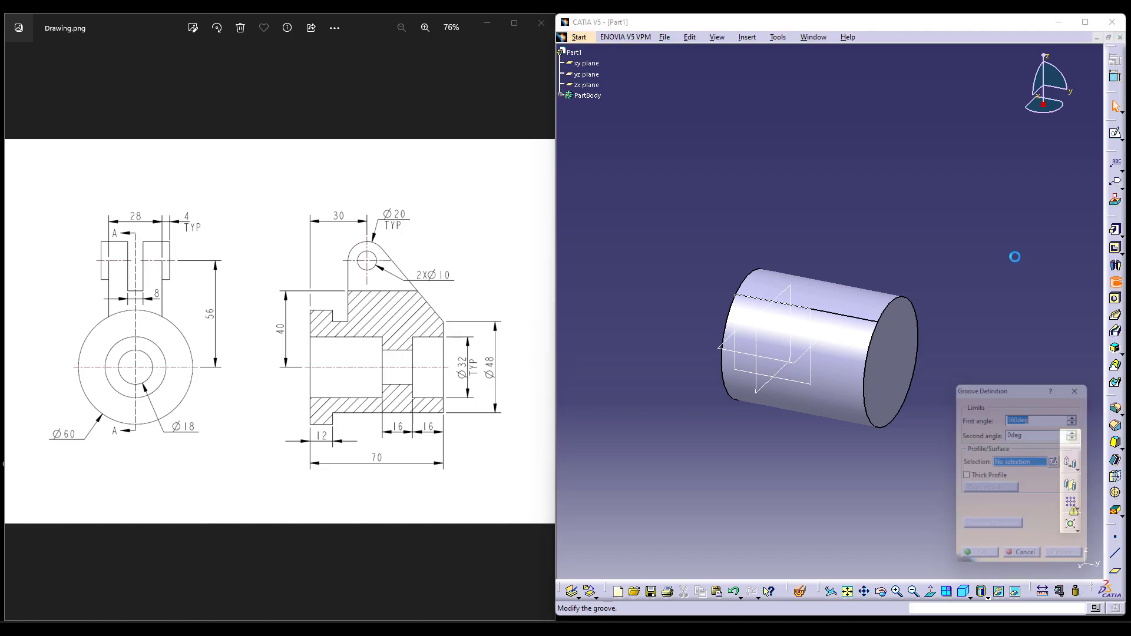
{"action": "left_click", "coordinate": [1059, 464]}
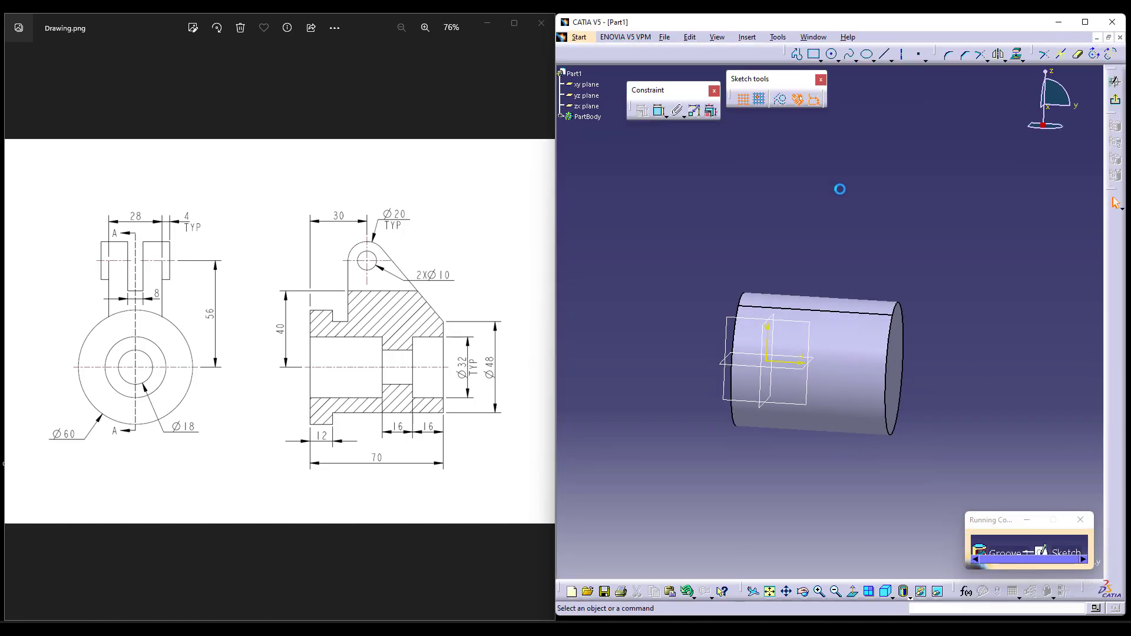
{"action": "left_click", "coordinate": [1017, 54]}
{"action": "left_click", "coordinate": [878, 374]}
{"action": "key", "text": "Delete"}
Project the cylinder's silhouette edges into the groove sketch as construction lines
{"action": "mouse_move", "coordinate": [978, 319]}
{"action": "middle_mouse_down"}
{"action": "mouse_move", "coordinate": [946, 354]}
{"action": "mouse_move", "coordinate": [976, 271]}
{"action": "middle_mouse_up"}
{"action": "left_click", "coordinate": [1021, 58]}
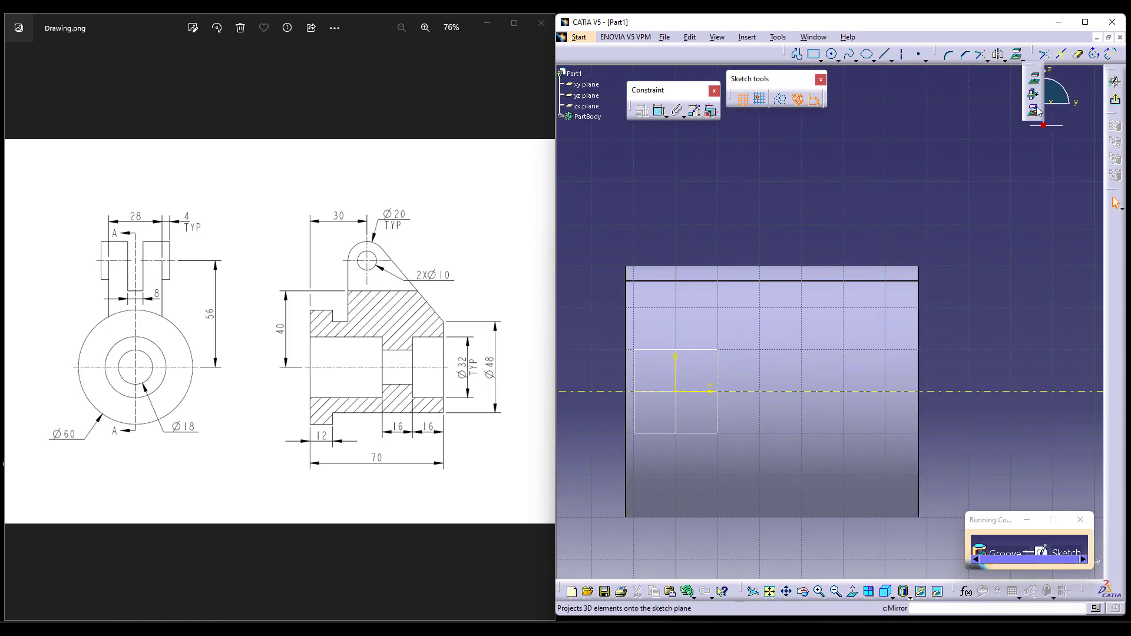
{"action": "left_click", "coordinate": [1038, 117]}
{"action": "left_click", "coordinate": [874, 313]}
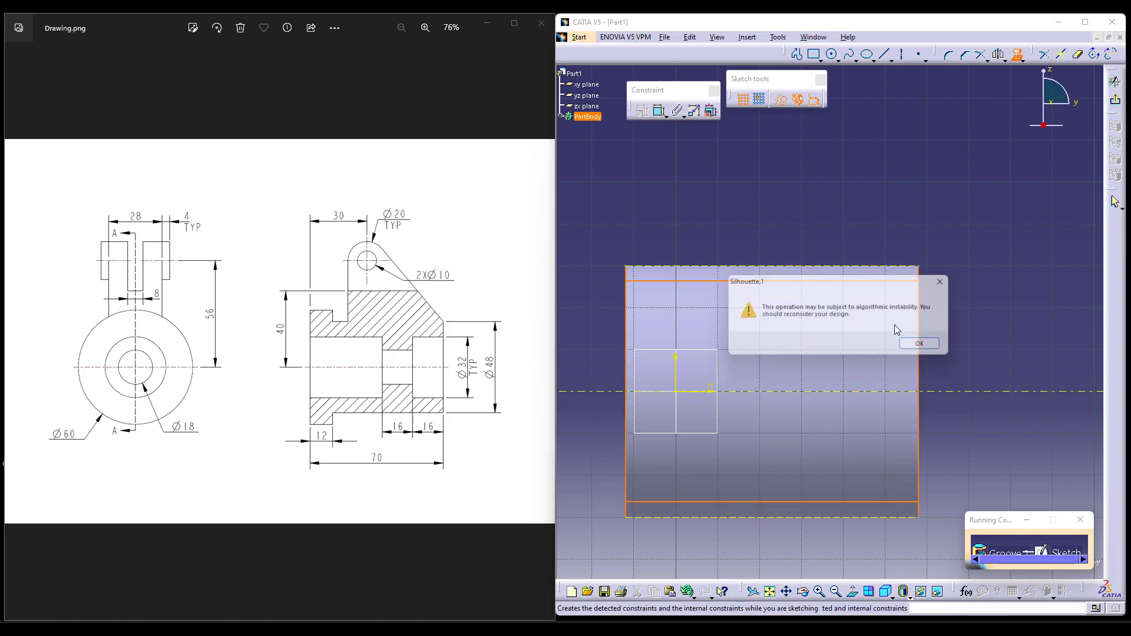
{"action": "left_click", "coordinate": [928, 347]}
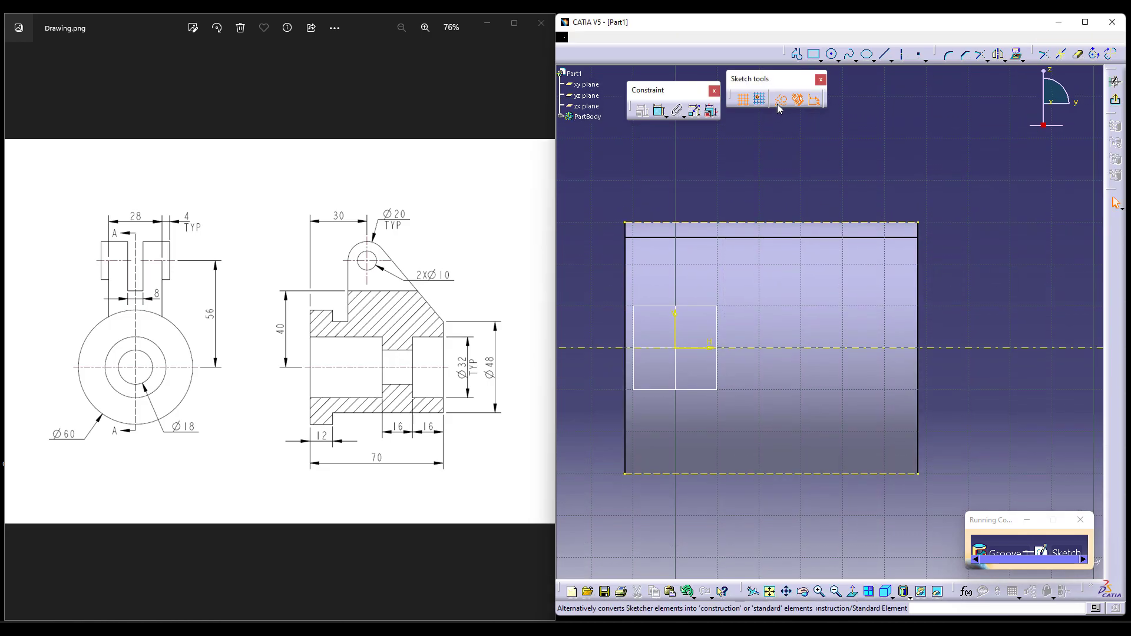
Draw a rectangle along the upper silhouette line from the vertical axis to the cylinder's right end face
{"action": "left_click", "coordinate": [819, 60]}
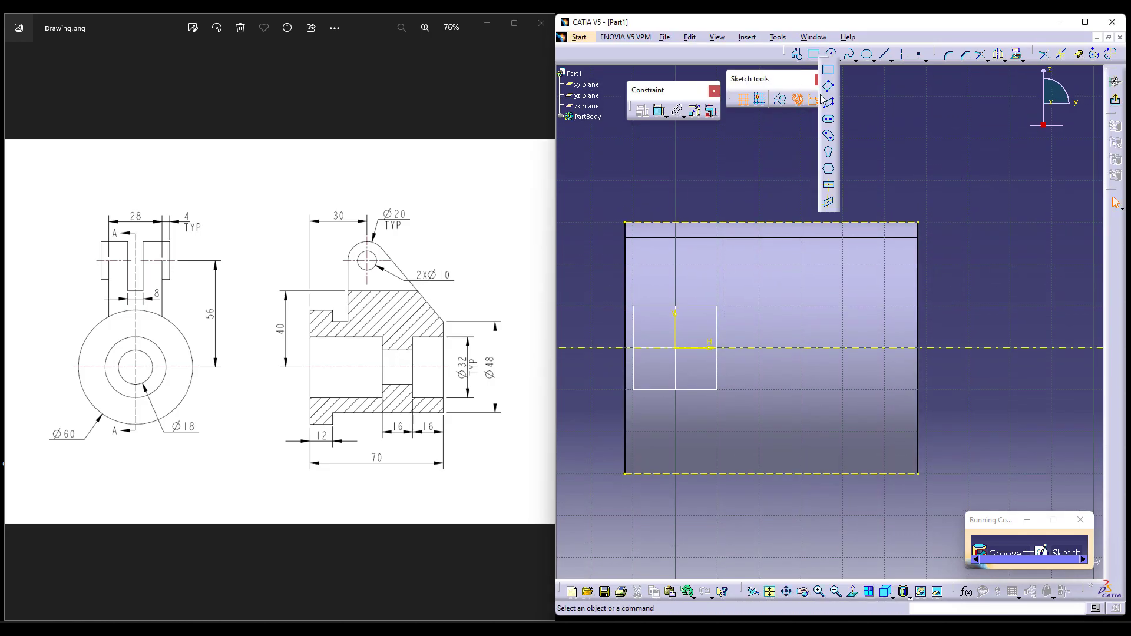
{"action": "left_click", "coordinate": [676, 223]}
{"action": "left_click", "coordinate": [918, 262]}
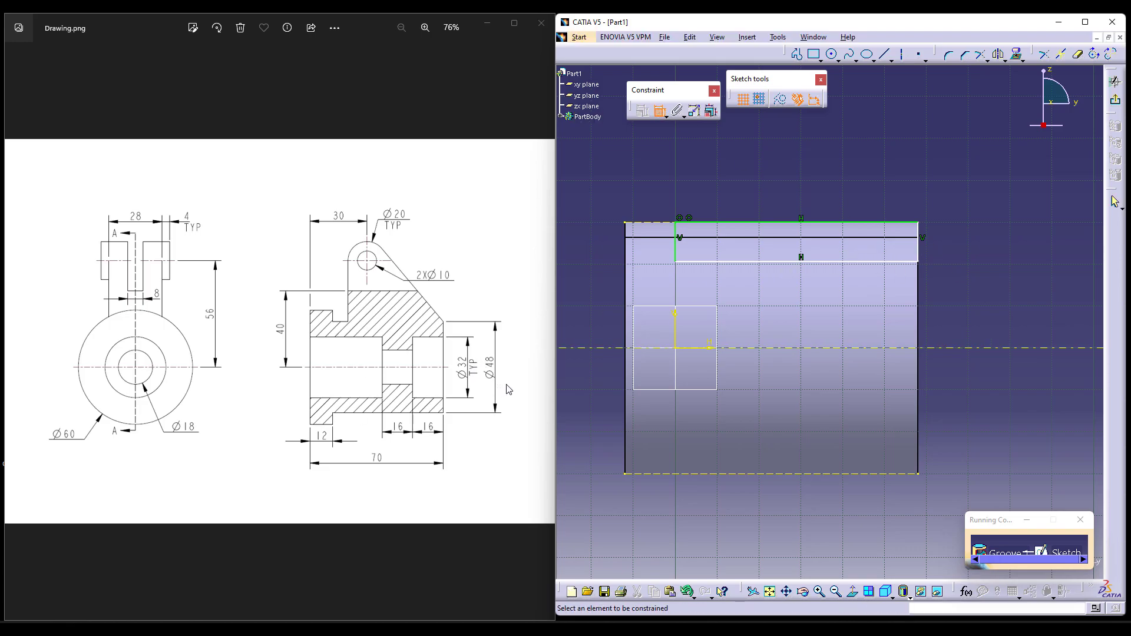
Constrain the rectangle's lower edge to a 48 mm diameter about the axis and complete the 360° groove
{"action": "left_click", "coordinate": [893, 263]}
{"action": "left_click", "coordinate": [970, 348]}
{"action": "right_click", "coordinate": [1021, 363]}
{"action": "left_click", "coordinate": [1021, 360]}
{"action": "left_click", "coordinate": [1006, 319]}
{"action": "double_click", "coordinate": [1005, 320]}
{"action": "type", "text": "48"}
{"action": "key", "text": "Return"}
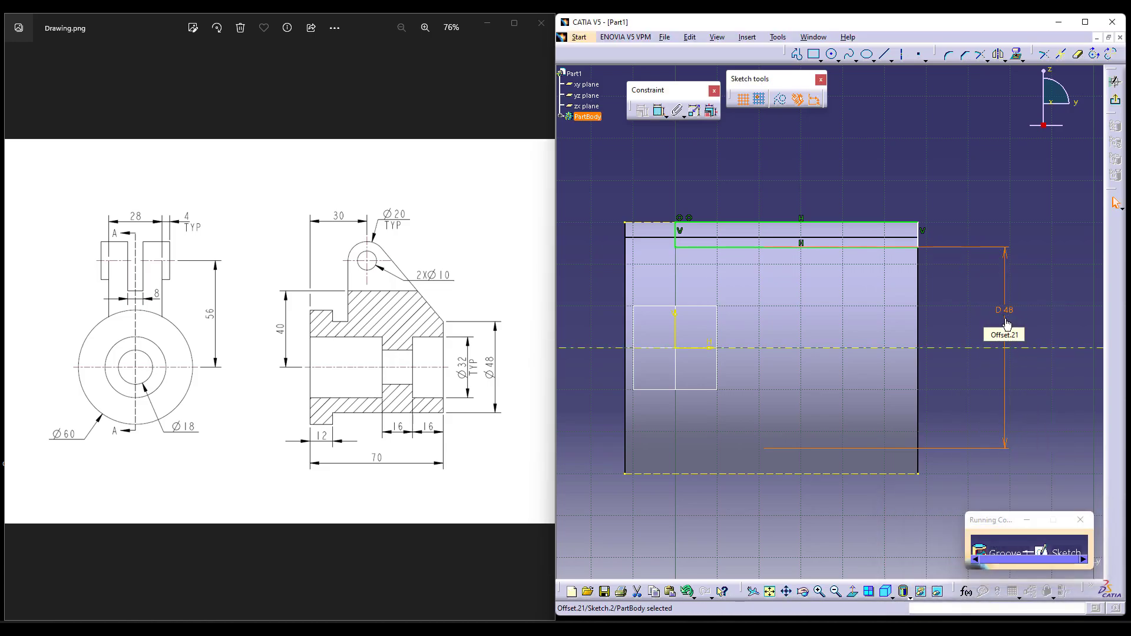
{"action": "left_click", "coordinate": [1118, 103]}
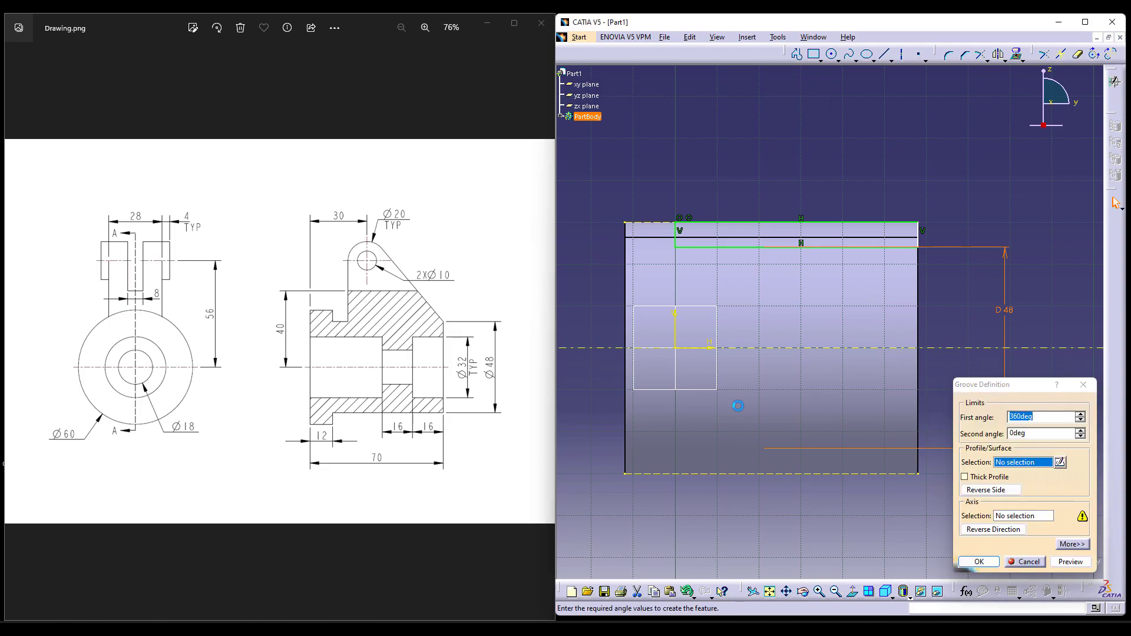
{"action": "left_click", "coordinate": [980, 562]}
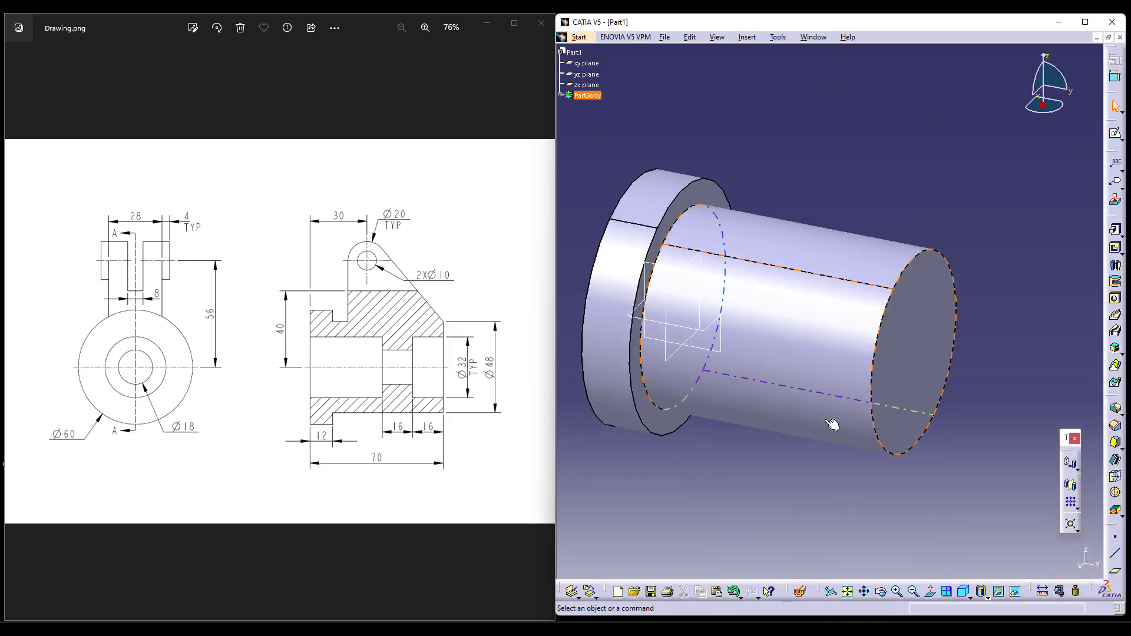
Start a new sketch on the yz plane for the lug above the cylinder
{"action": "left_click", "coordinate": [757, 442]}
{"action": "middle_click_drag", "start_coordinate": [757, 442], "coordinate": [784, 430]}
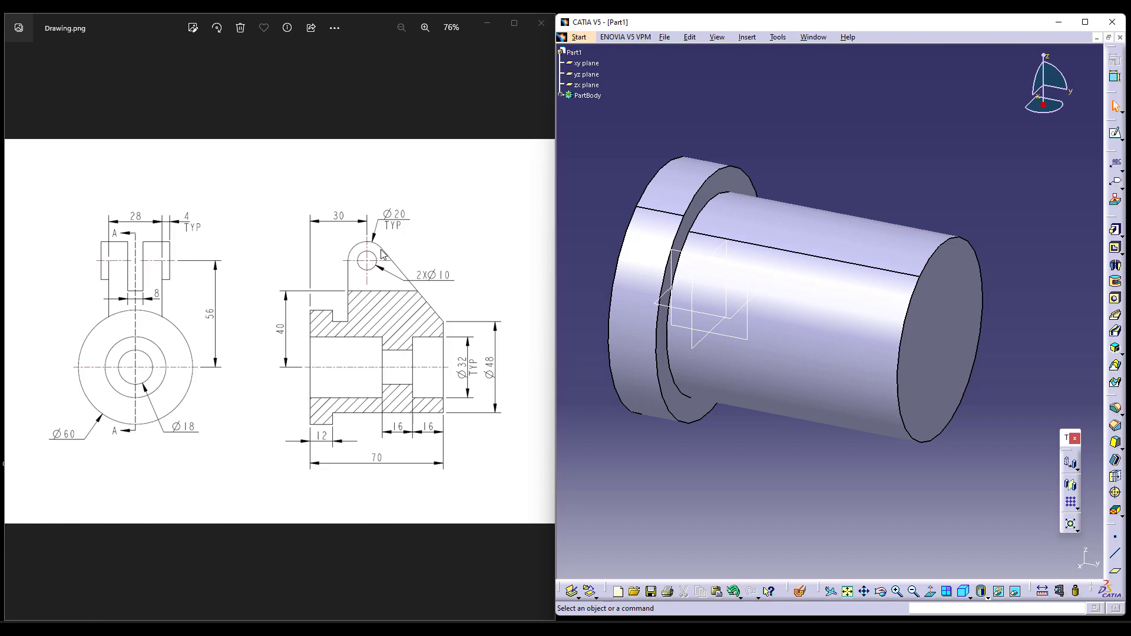
{"action": "left_click", "coordinate": [689, 252]}
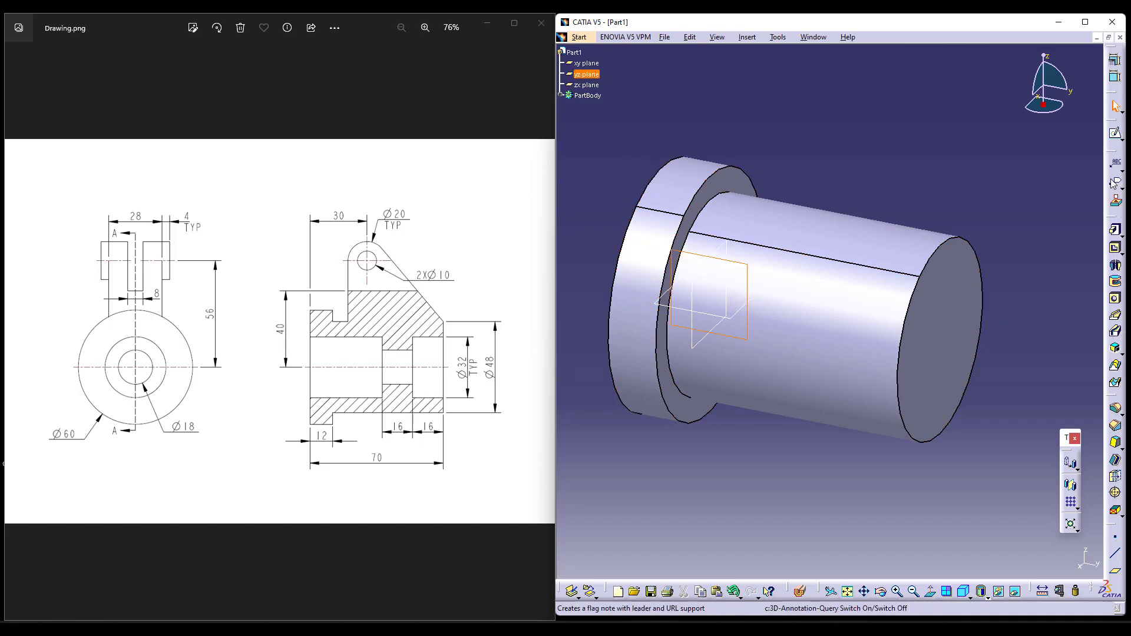
{"action": "left_click", "coordinate": [1117, 136]}
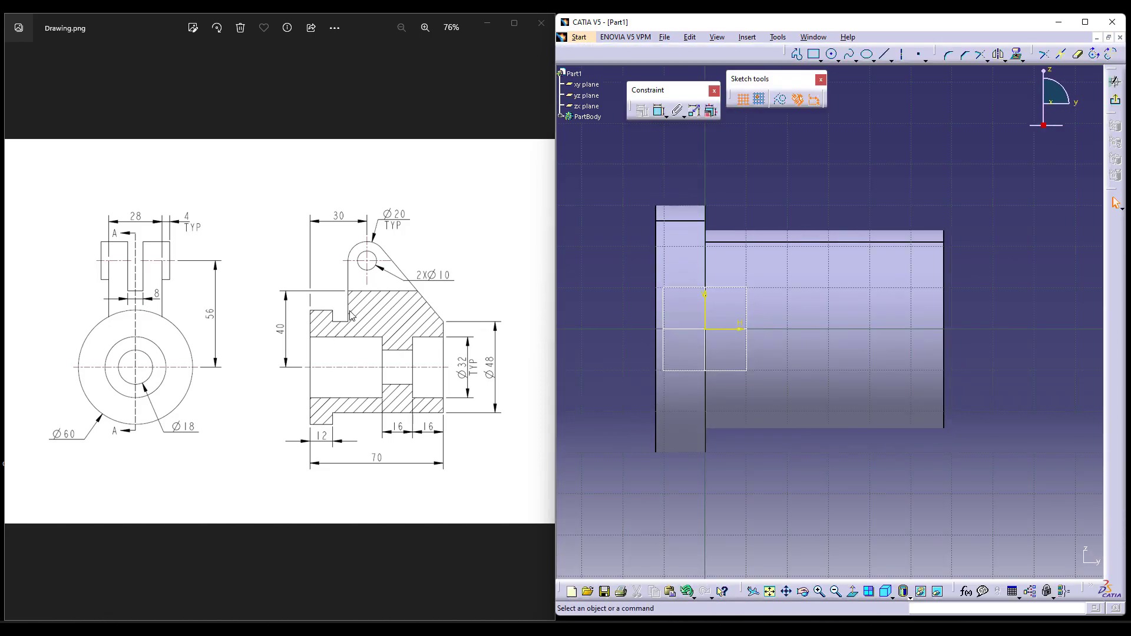
{"action": "mouse_move", "coordinate": [945, 246]}
{"action": "middle_mouse_down"}
{"action": "mouse_move", "coordinate": [935, 298]}
{"action": "mouse_move", "coordinate": [918, 318]}
{"action": "middle_mouse_up"}
{"action": "middle_click_drag", "start_coordinate": [823, 217], "coordinate": [831, 258]}
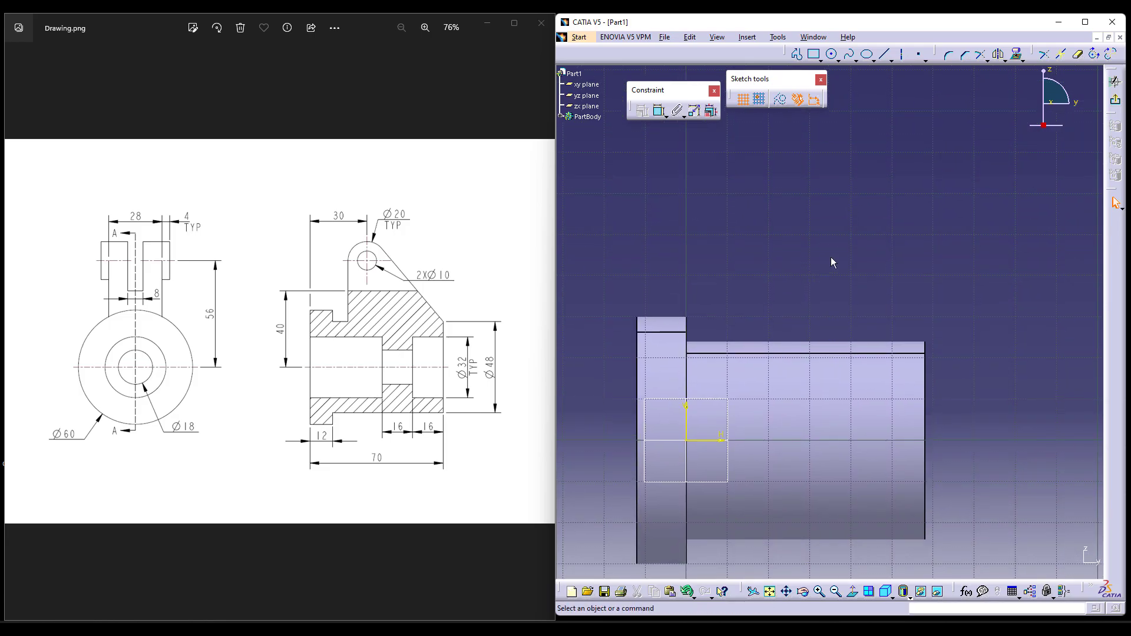
Draw a construction circle centred about 53 mm above the horizontal axis and about 22 mm from the flange's outer face
{"action": "left_click", "coordinate": [833, 55]}
{"action": "left_click", "coordinate": [729, 222]}
{"action": "left_click", "coordinate": [742, 253]}
{"action": "middle_click_drag", "start_coordinate": [843, 245], "coordinate": [880, 223]}
{"action": "left_click", "coordinate": [784, 99]}
Add an infinite horizontal construction line through the circle's centre
{"action": "left_click", "coordinate": [892, 60]}
{"action": "left_click", "coordinate": [905, 94]}
{"action": "left_click", "coordinate": [784, 103]}
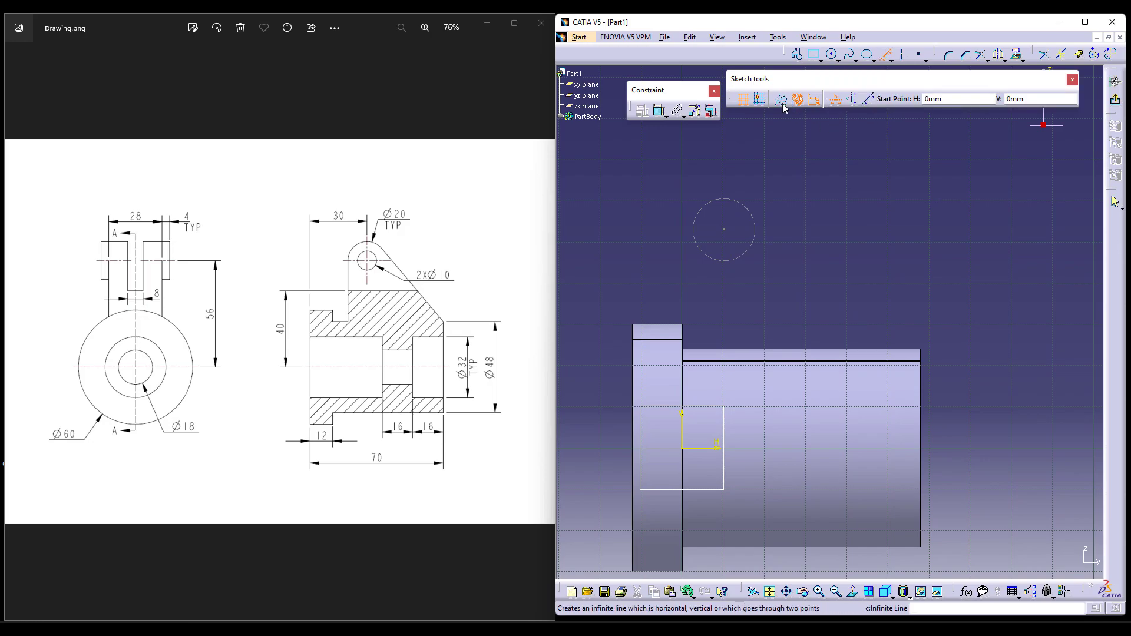
{"action": "left_click", "coordinate": [724, 229]}
{"action": "middle_click_drag", "start_coordinate": [861, 281], "coordinate": [888, 242]}
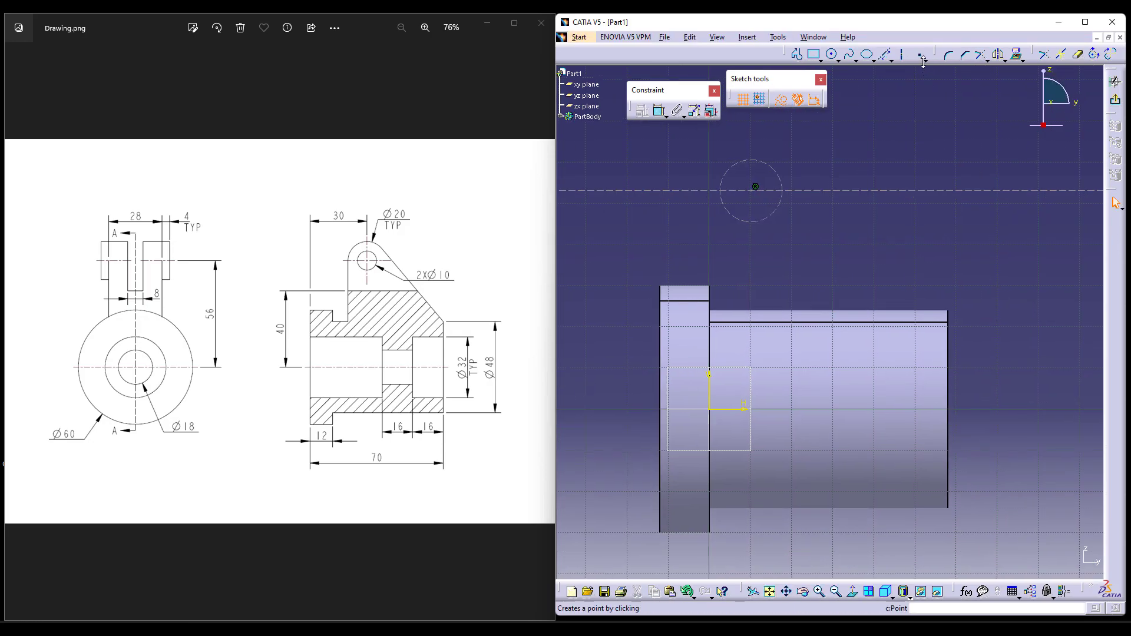
Dimension the horizontal construction line at 56 mm above the horizontal axis
{"action": "left_click", "coordinate": [659, 111]}
{"action": "left_click", "coordinate": [736, 409]}
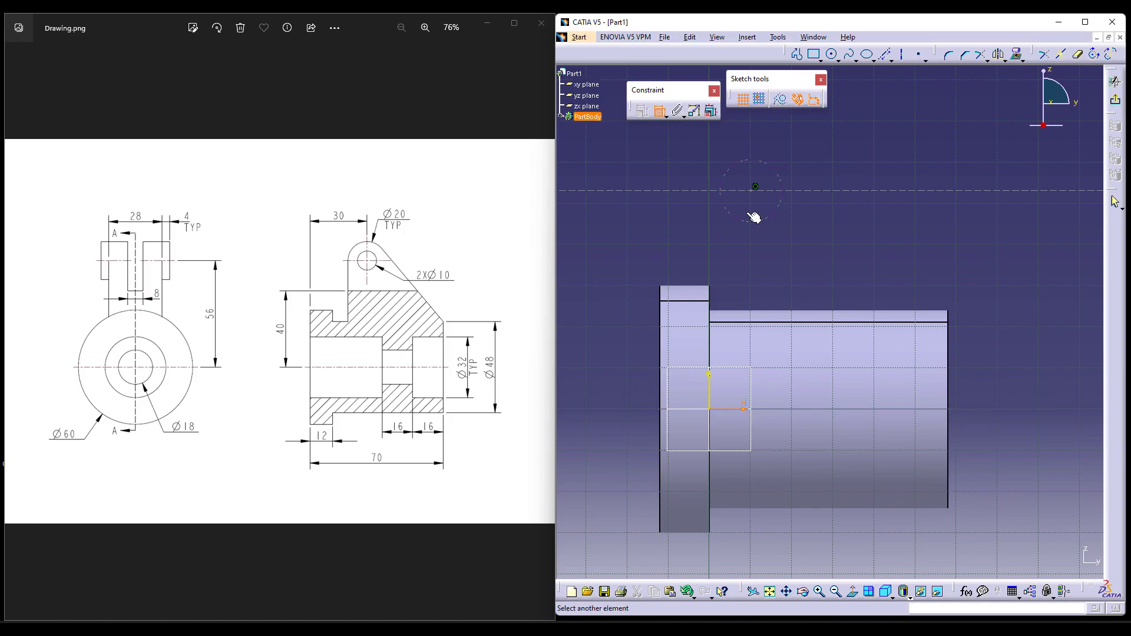
{"action": "left_click", "coordinate": [745, 189]}
{"action": "double_click", "coordinate": [594, 291]}
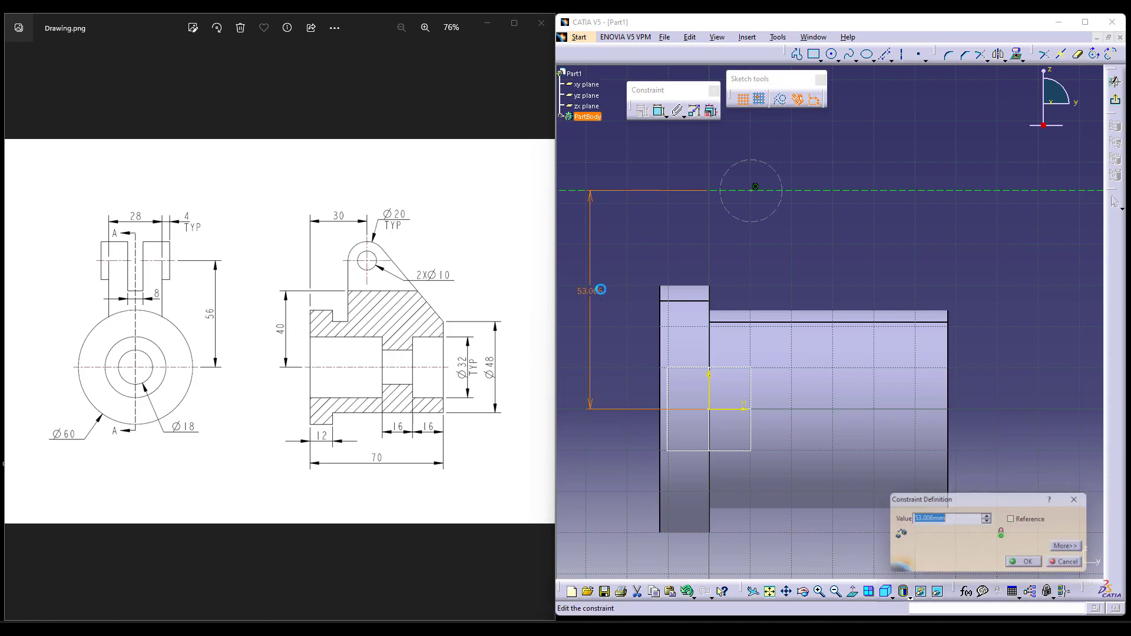
{"action": "type", "text": "56"}
{"action": "key", "text": "Return"}
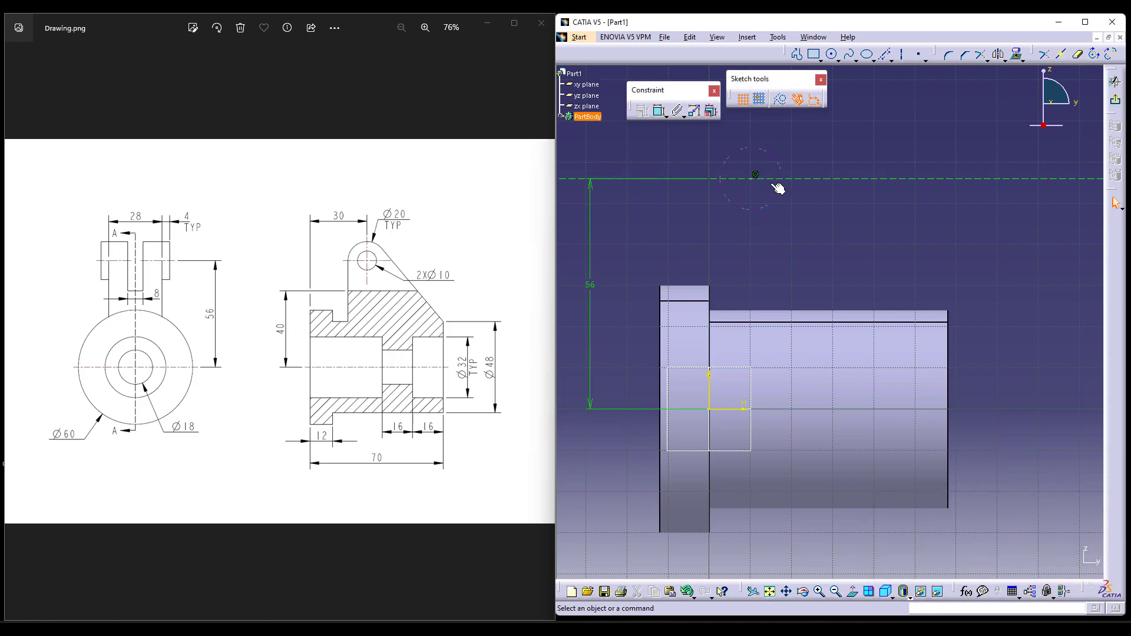
Dimension the circle's centre at 30 mm from the flange's outer face
{"action": "left_click", "coordinate": [659, 111]}
{"action": "left_click", "coordinate": [660, 289]}
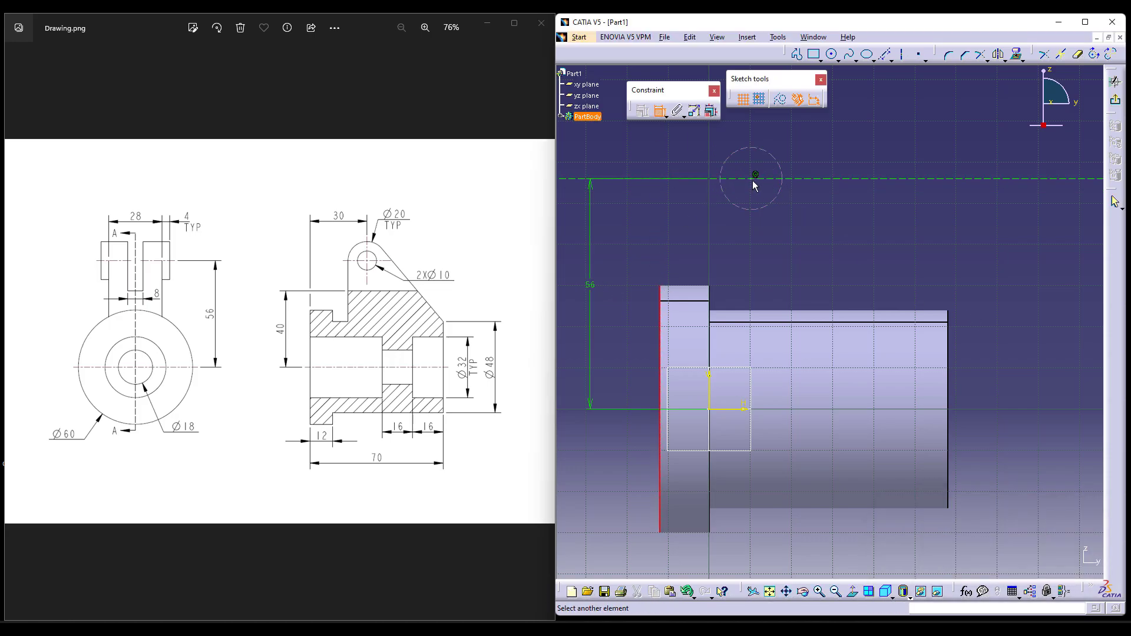
{"action": "left_click", "coordinate": [752, 179]}
{"action": "middle_click_drag", "start_coordinate": [707, 178], "coordinate": [696, 310]}
{"action": "left_click", "coordinate": [707, 235]}
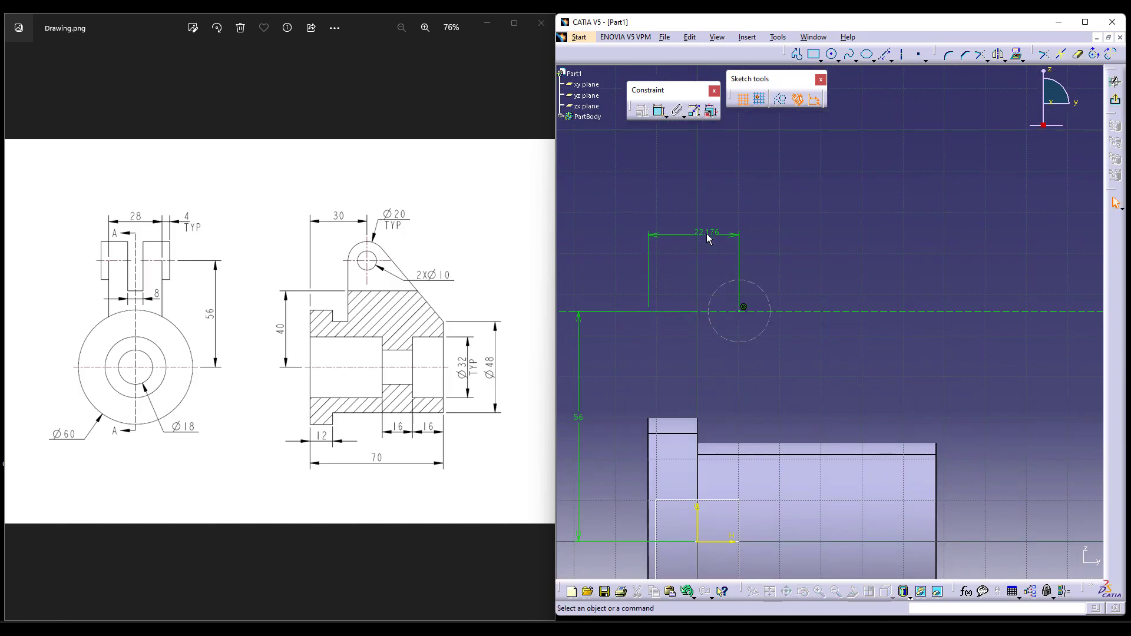
{"action": "double_click", "coordinate": [708, 233]}
{"action": "key", "text": "Return"}
{"action": "double_click", "coordinate": [713, 235]}
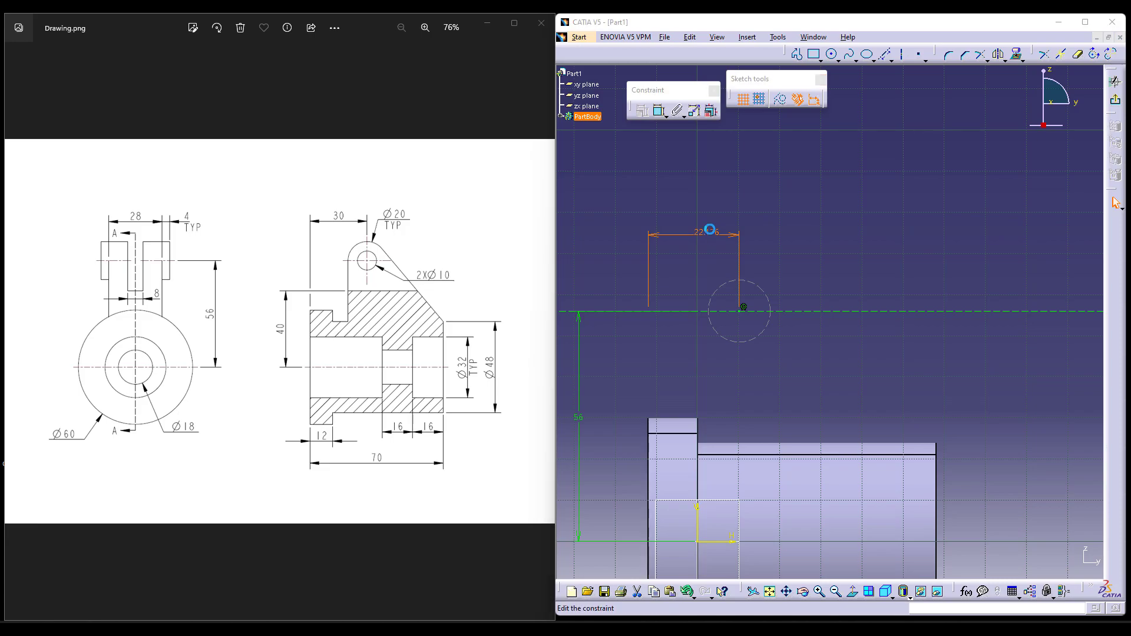
{"action": "key", "text": "Return"}
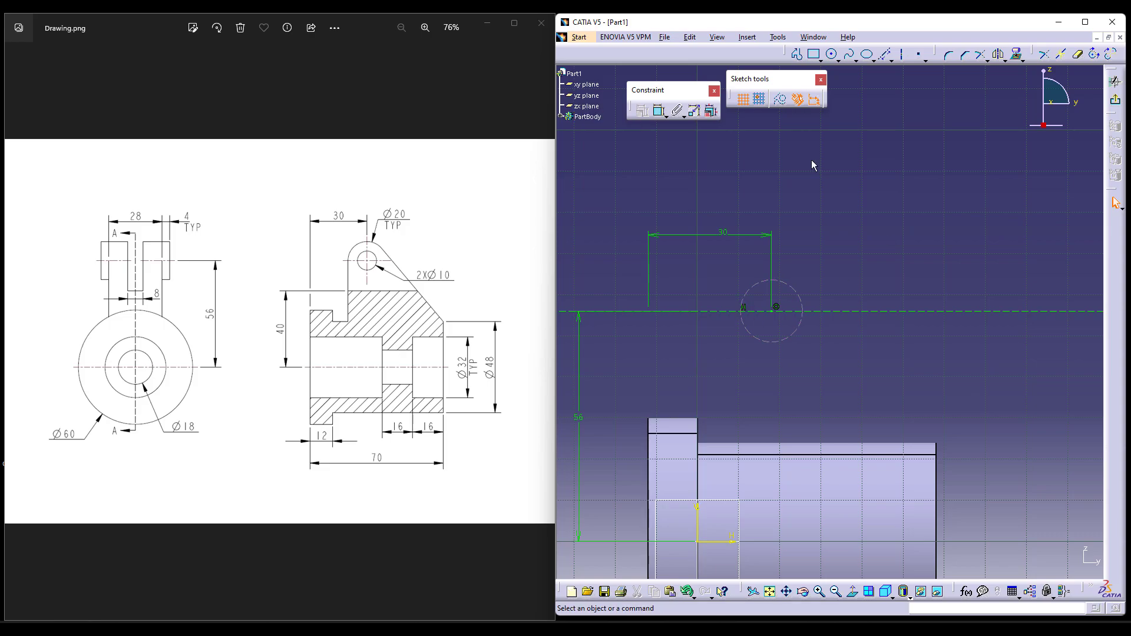
Place sketch points at the construction circle's centre and at its intersection with the horizontal line on the flange side
{"action": "left_click", "coordinate": [918, 54]}
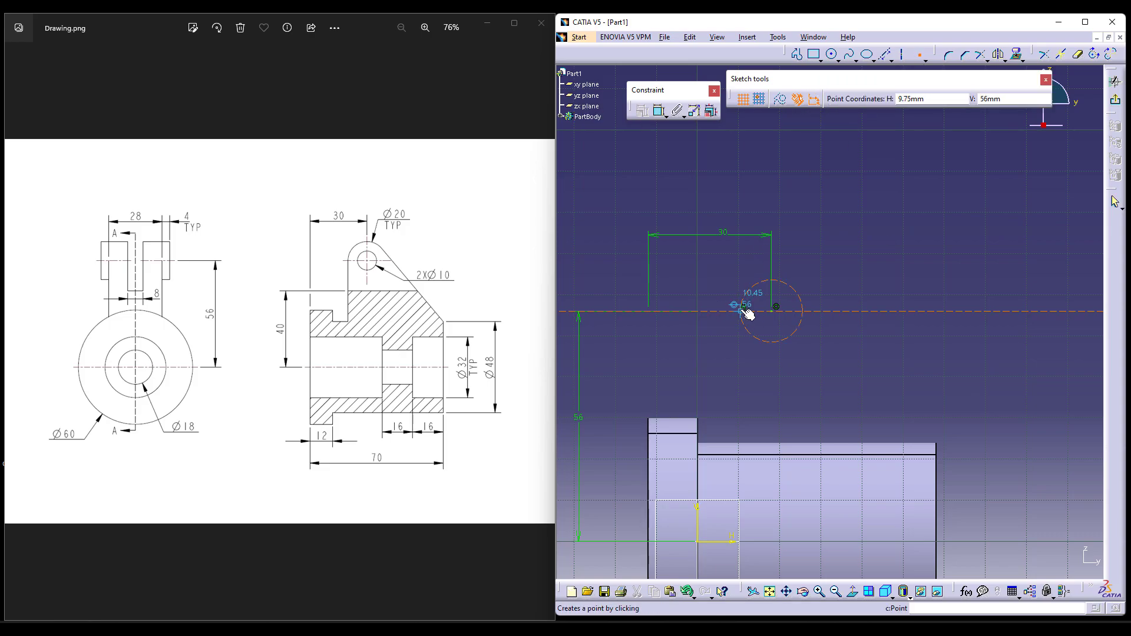
{"action": "left_click", "coordinate": [741, 309]}
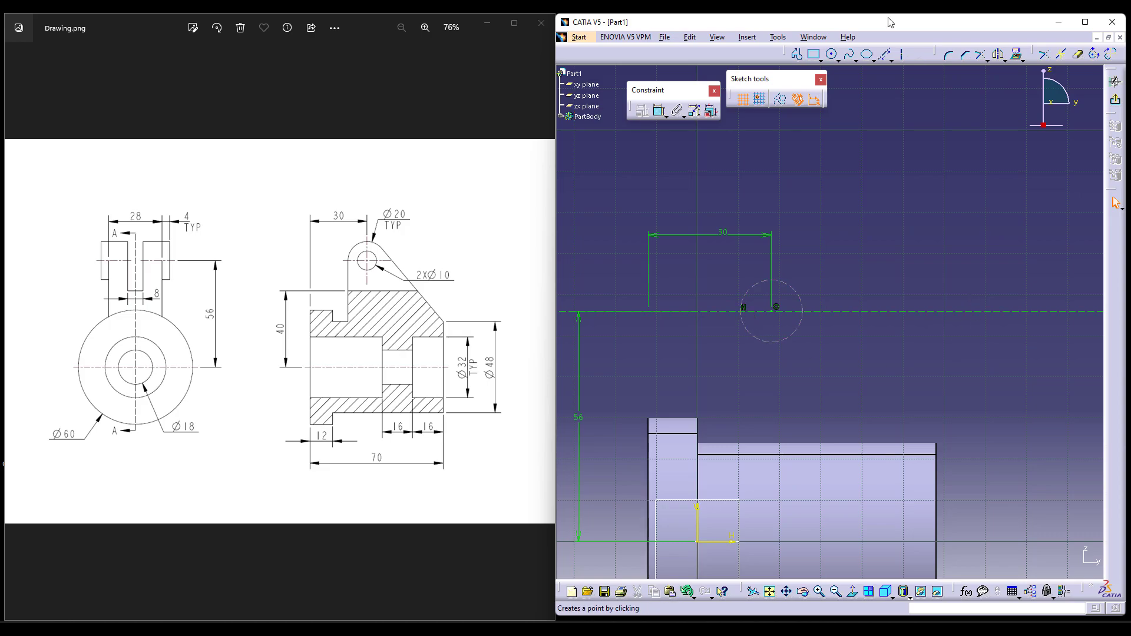
{"action": "left_click", "coordinate": [922, 55]}
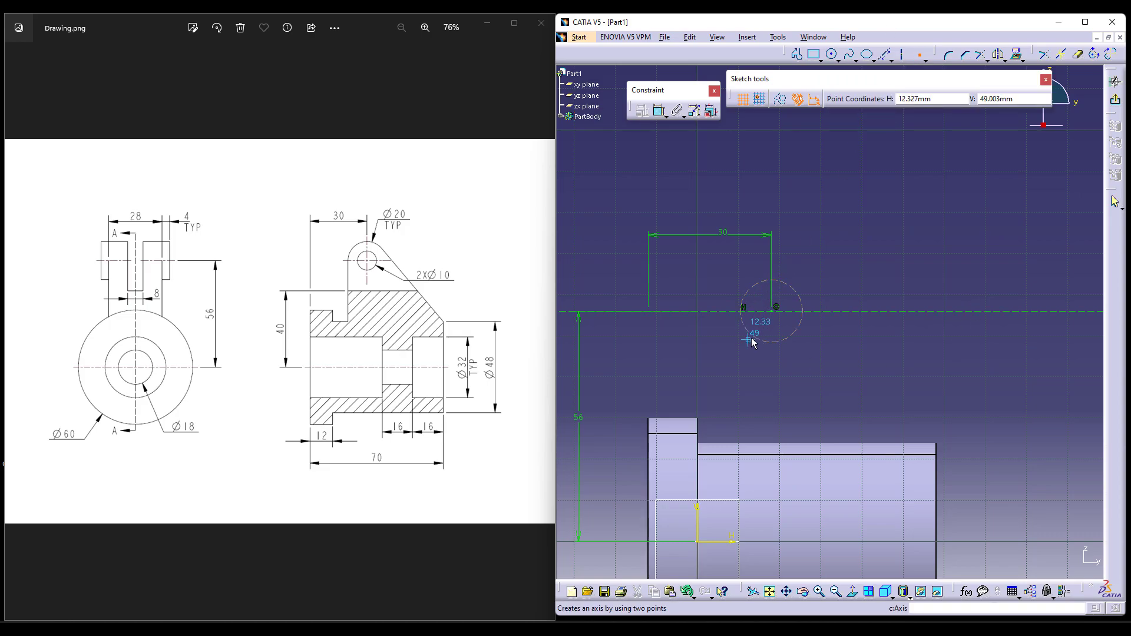
{"action": "left_click", "coordinate": [774, 311]}
{"action": "left_click", "coordinate": [922, 55]}
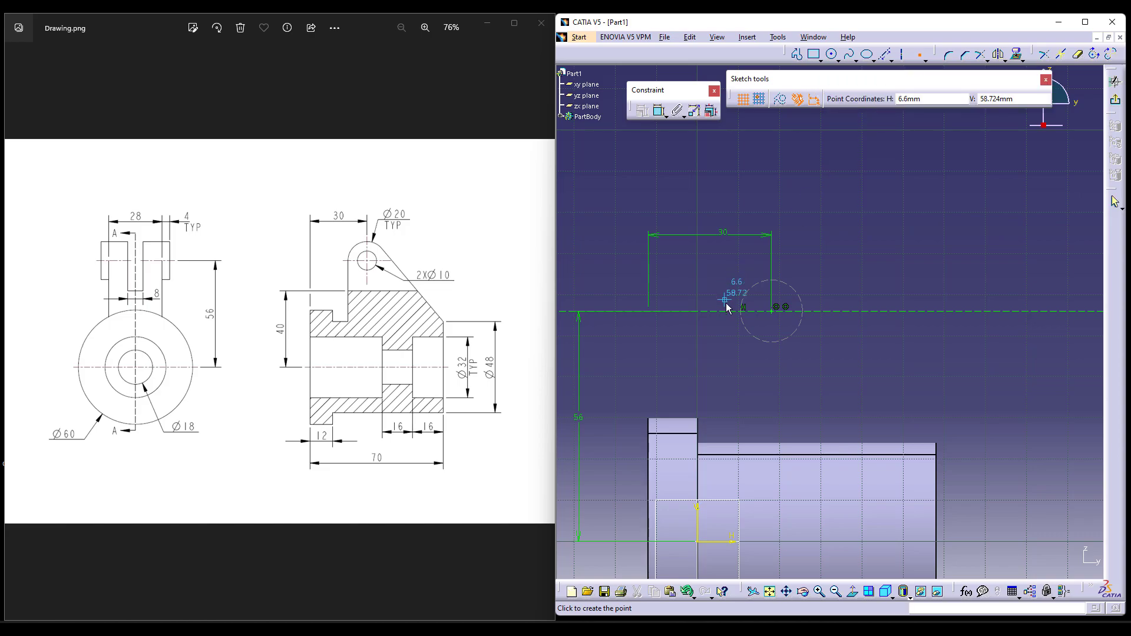
{"action": "left_click", "coordinate": [741, 312]}
Dimension the construction circle's diameter at 20 mm
{"action": "left_click", "coordinate": [659, 111]}
{"action": "left_click", "coordinate": [795, 290]}
{"action": "left_click", "coordinate": [815, 265]}
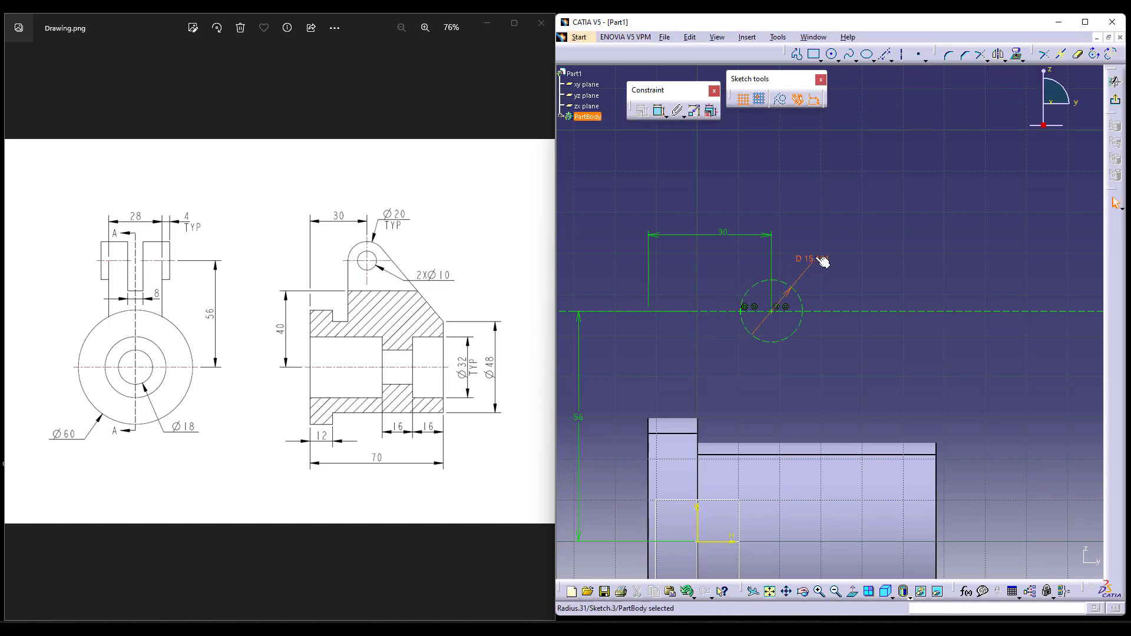
{"action": "double_click", "coordinate": [816, 256]}
{"action": "type", "text": "20"}
{"action": "key", "text": "Return"}
{"action": "left_click", "coordinate": [924, 265]}
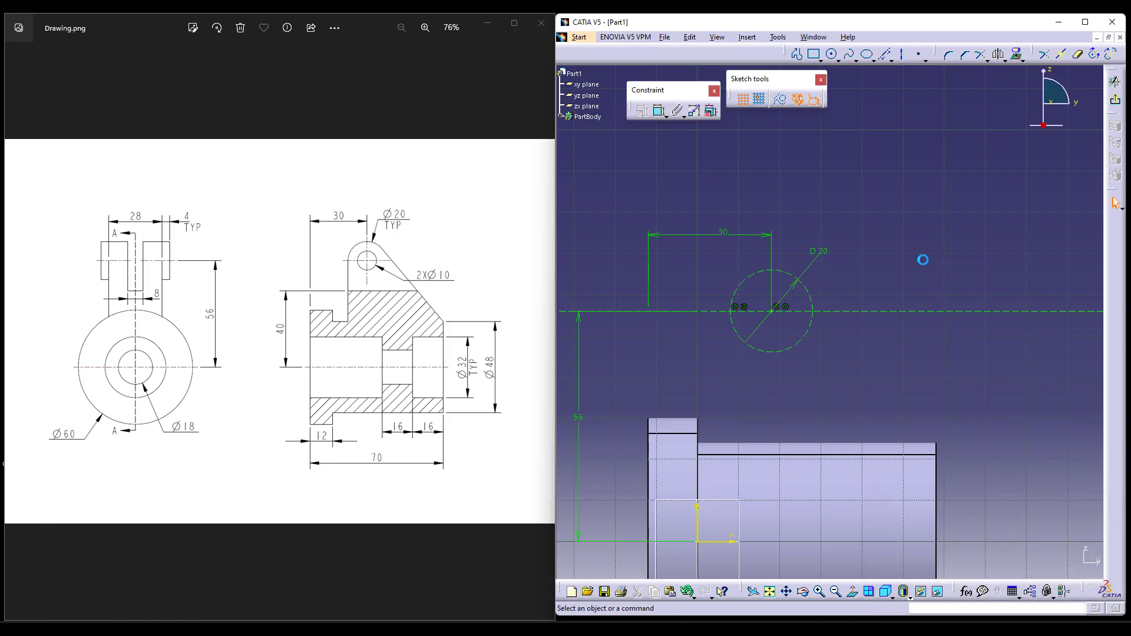
Exit the sketch and create a plane parallel to the zx plane through the sketch point nearer the flange
{"action": "left_click", "coordinate": [1115, 99]}
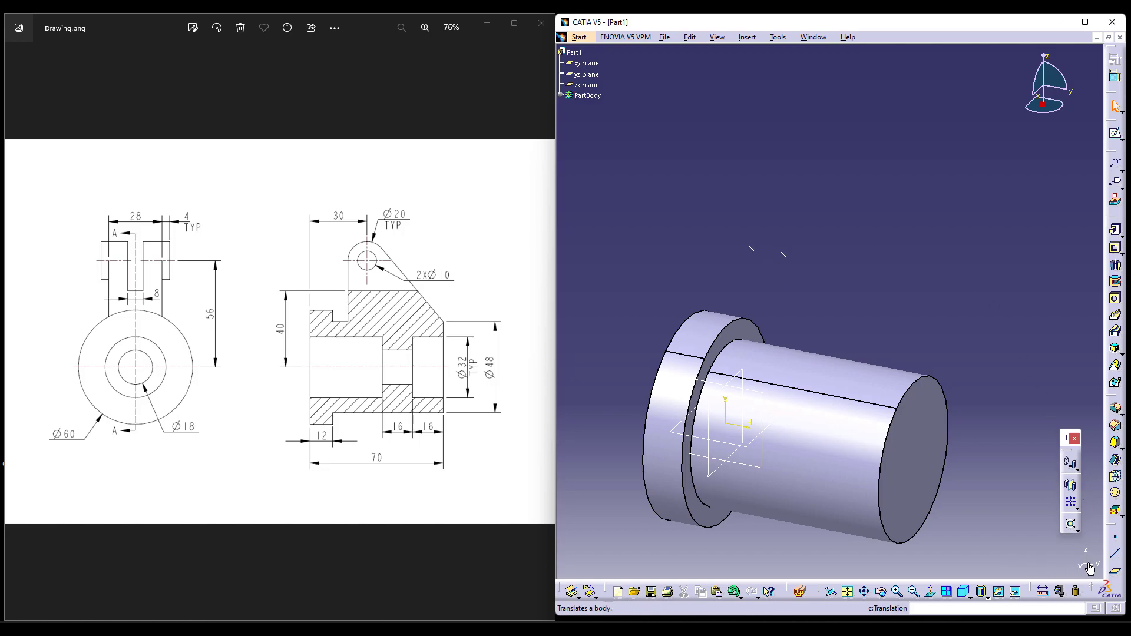
{"action": "left_click", "coordinate": [1116, 570]}
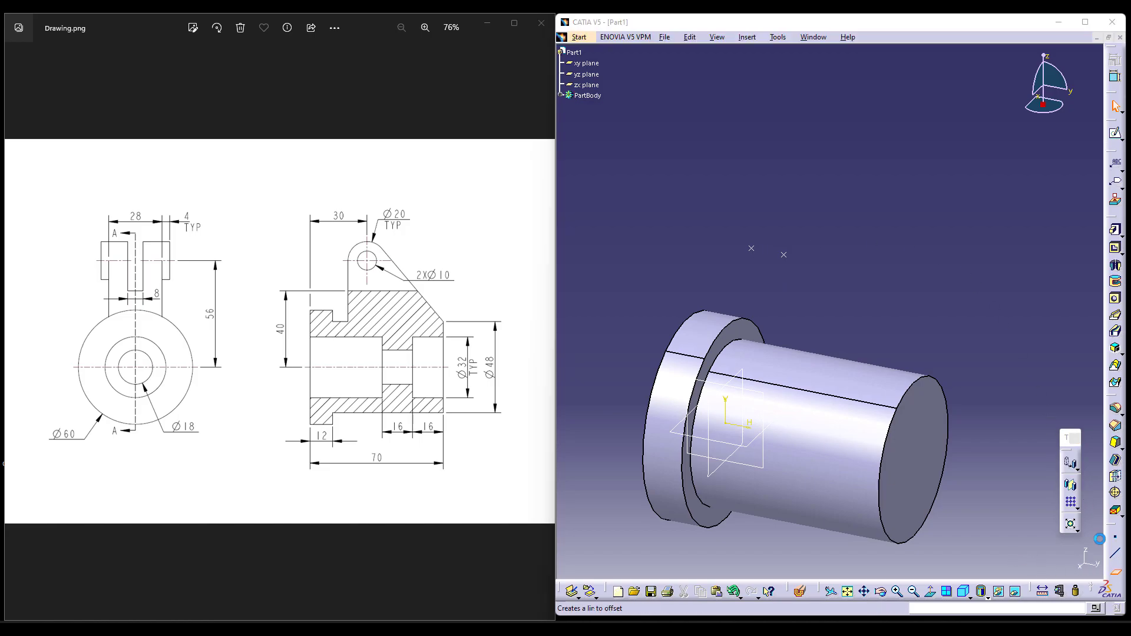
{"action": "left_click", "coordinate": [753, 250]}
{"action": "left_click", "coordinate": [1055, 496]}
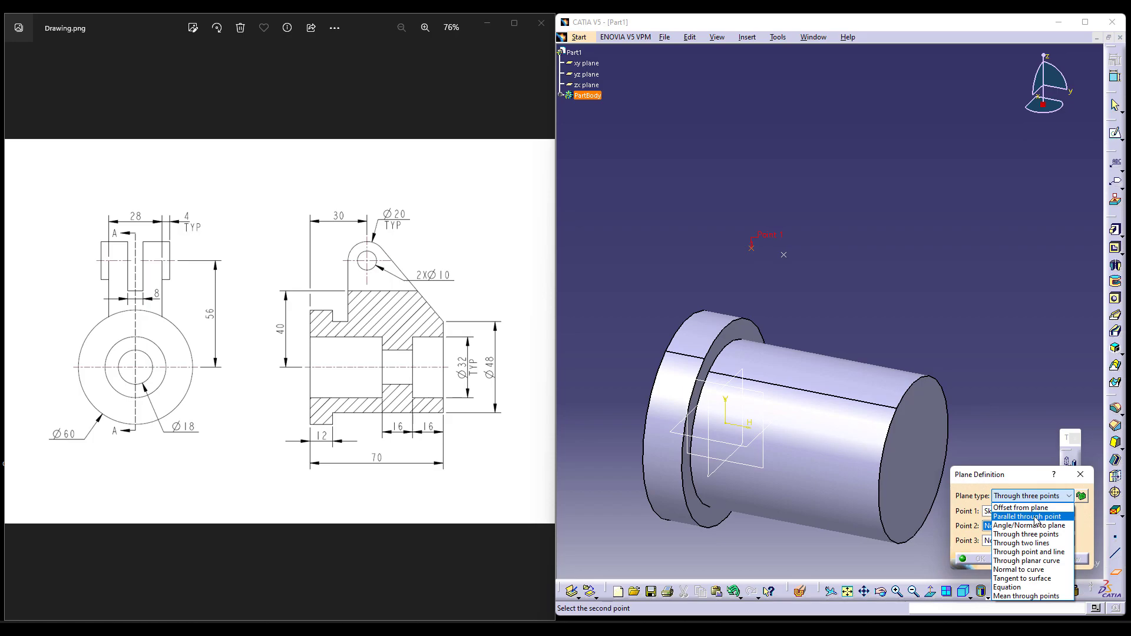
{"action": "left_click", "coordinate": [1036, 517]}
{"action": "left_click", "coordinate": [720, 468]}
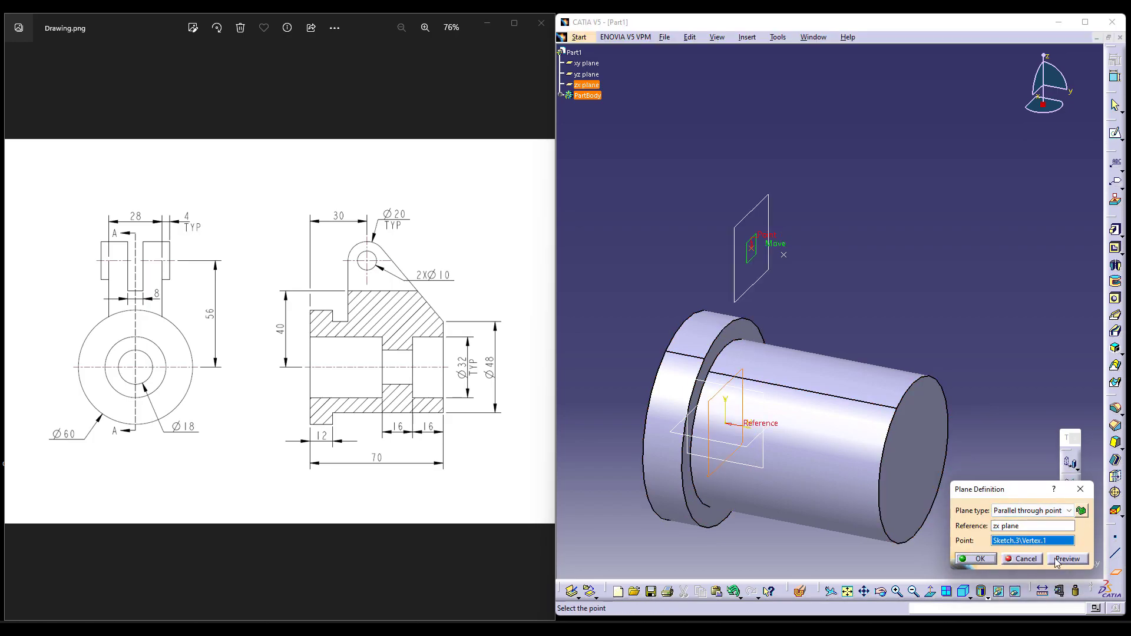
{"action": "left_click", "coordinate": [979, 559]}
Start a pocket sketch on the cylinder's free end face and orient the view with the reference points above the cylinder
{"action": "left_click", "coordinate": [1115, 248]}
{"action": "left_click", "coordinate": [1068, 222]}
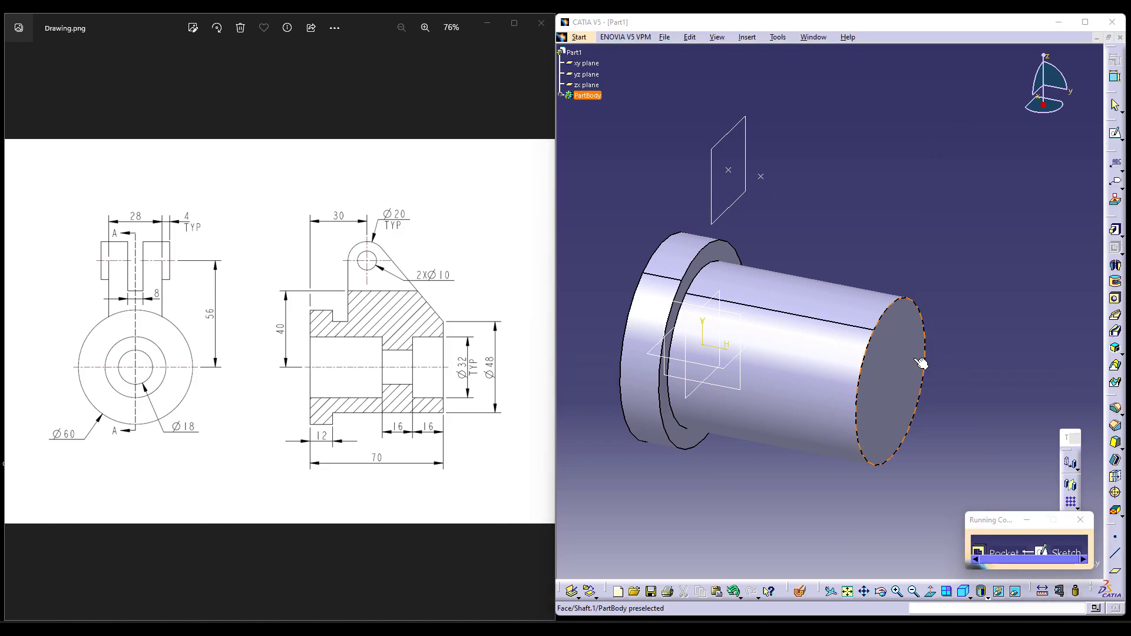
{"action": "left_click", "coordinate": [729, 171]}
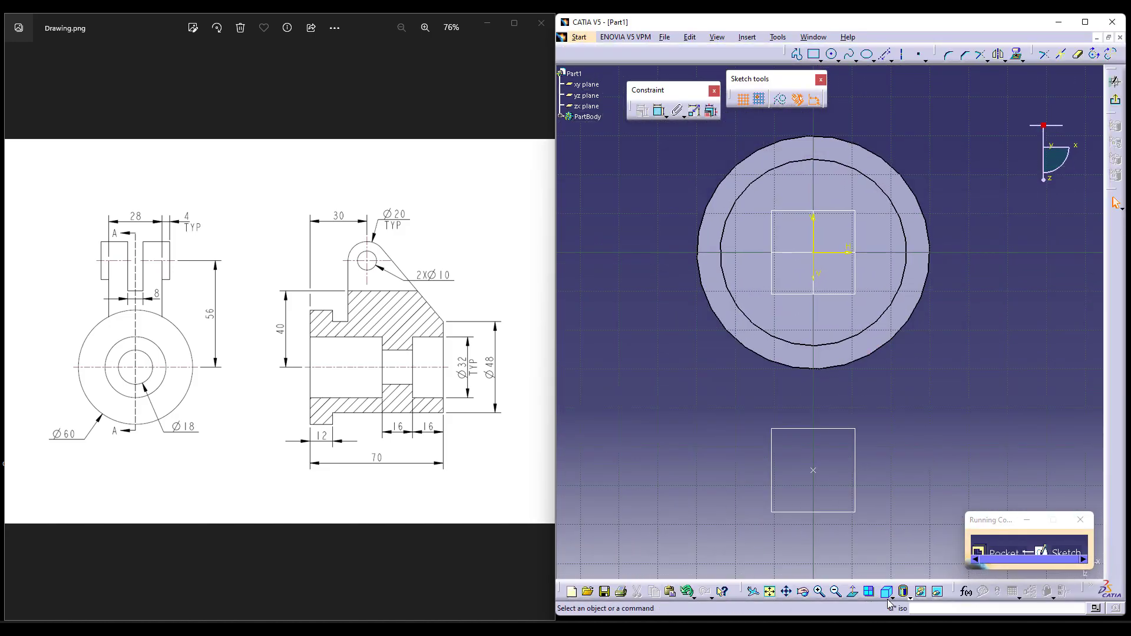
{"action": "left_click", "coordinate": [891, 597]}
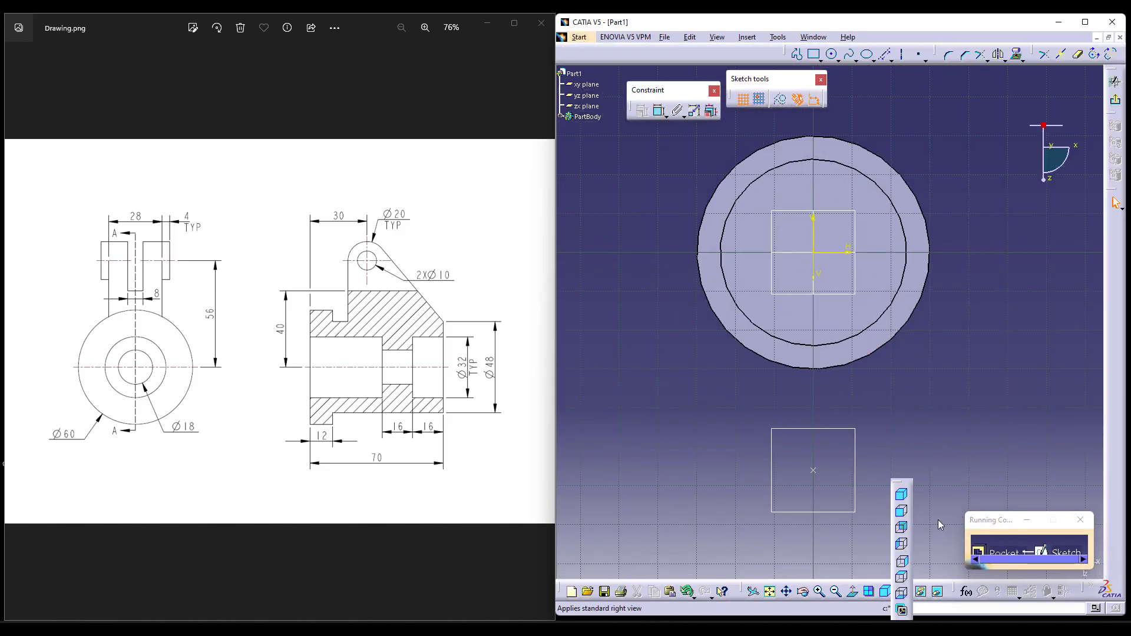
{"action": "left_click", "coordinate": [902, 544]}
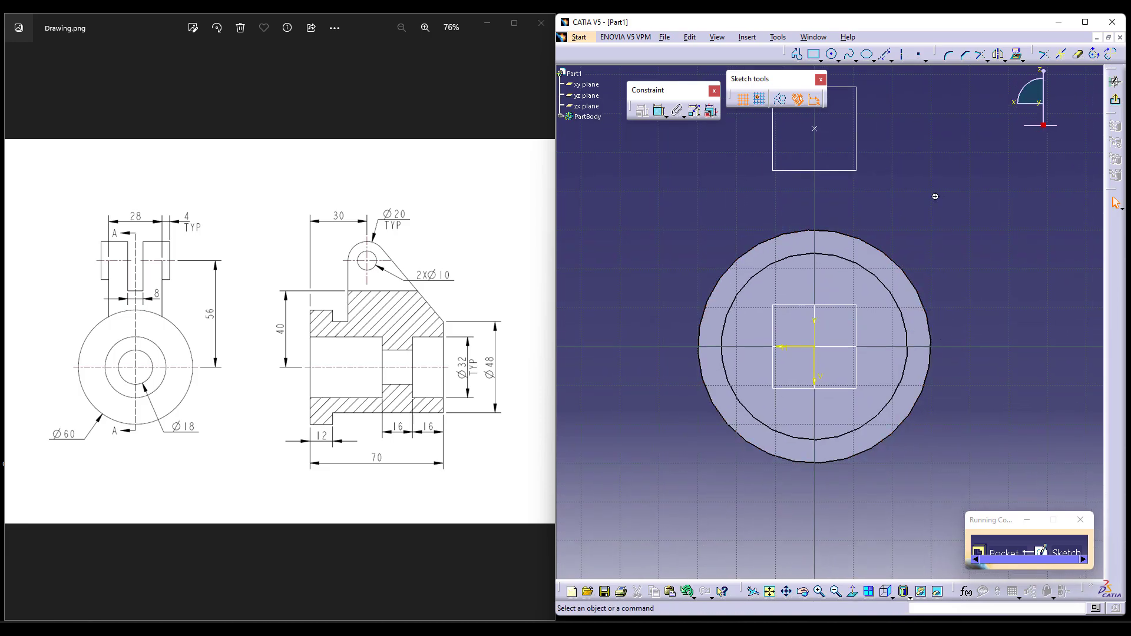
Project the cylinder's circular end edge into the sketch as construction geometry
{"action": "left_click", "coordinate": [816, 287]}
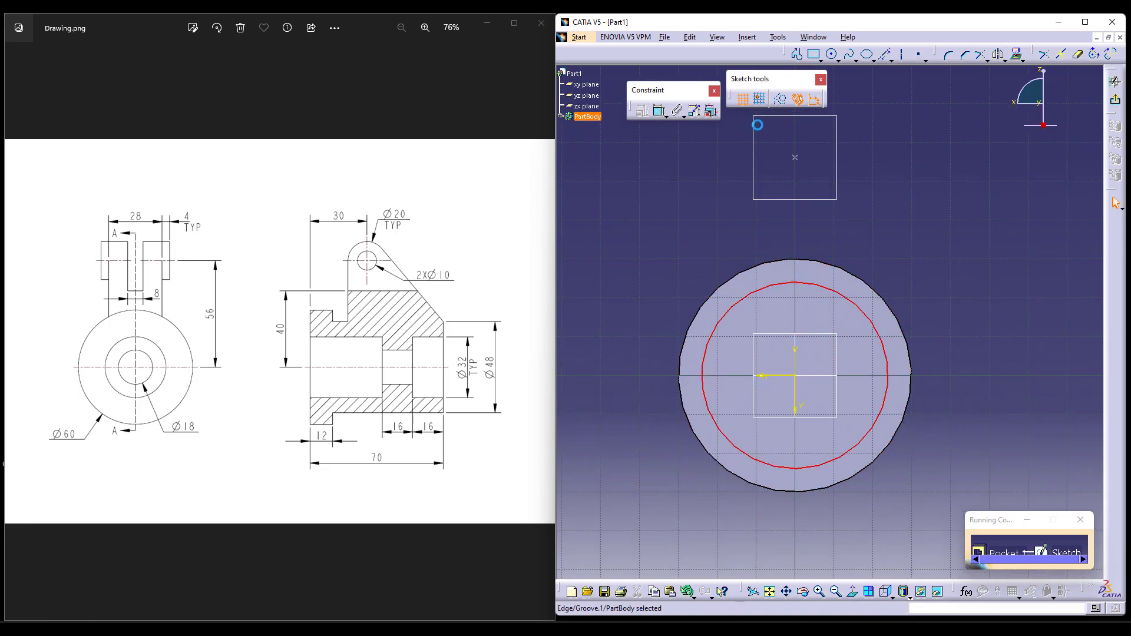
{"action": "left_click", "coordinate": [1024, 61]}
{"action": "mouse_move", "coordinate": [973, 300]}
{"action": "middle_mouse_down", "text": "ctrl"}
{"action": "mouse_move", "coordinate": [970, 249]}
{"action": "mouse_move", "coordinate": [972, 297]}
{"action": "middle_mouse_up", "text": "ctrl"}
{"action": "left_click", "coordinate": [780, 100]}
Draw a horizontal chord across the upper part of the projected circle and dimension its length at 28 mm
{"action": "left_click", "coordinate": [799, 55]}
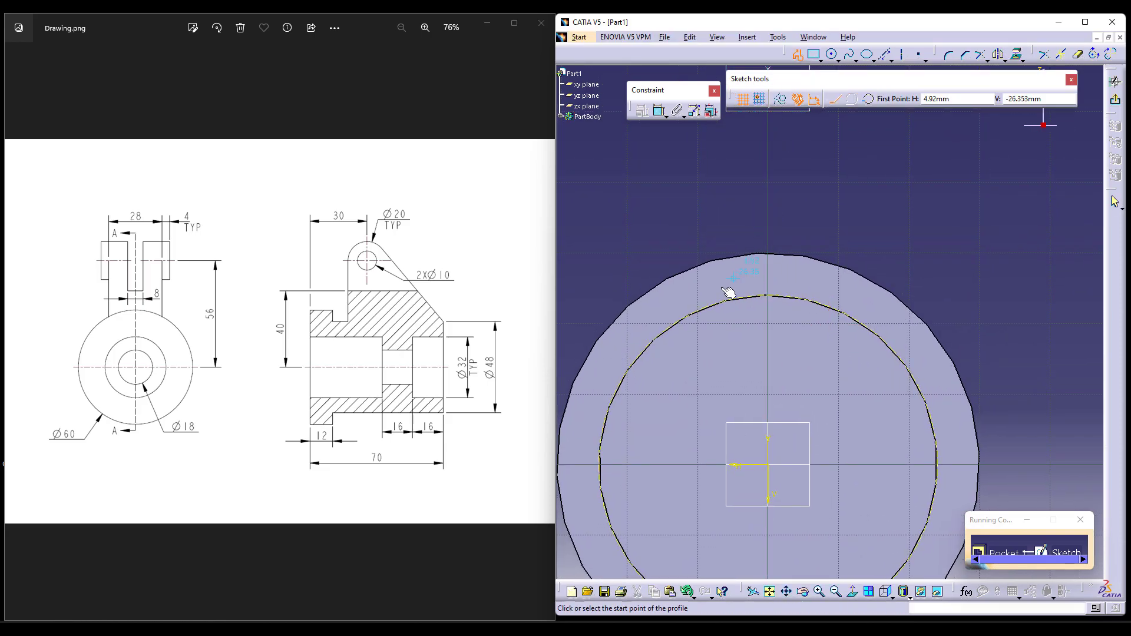
{"action": "left_click", "coordinate": [666, 328]}
{"action": "left_click", "coordinate": [876, 332]}
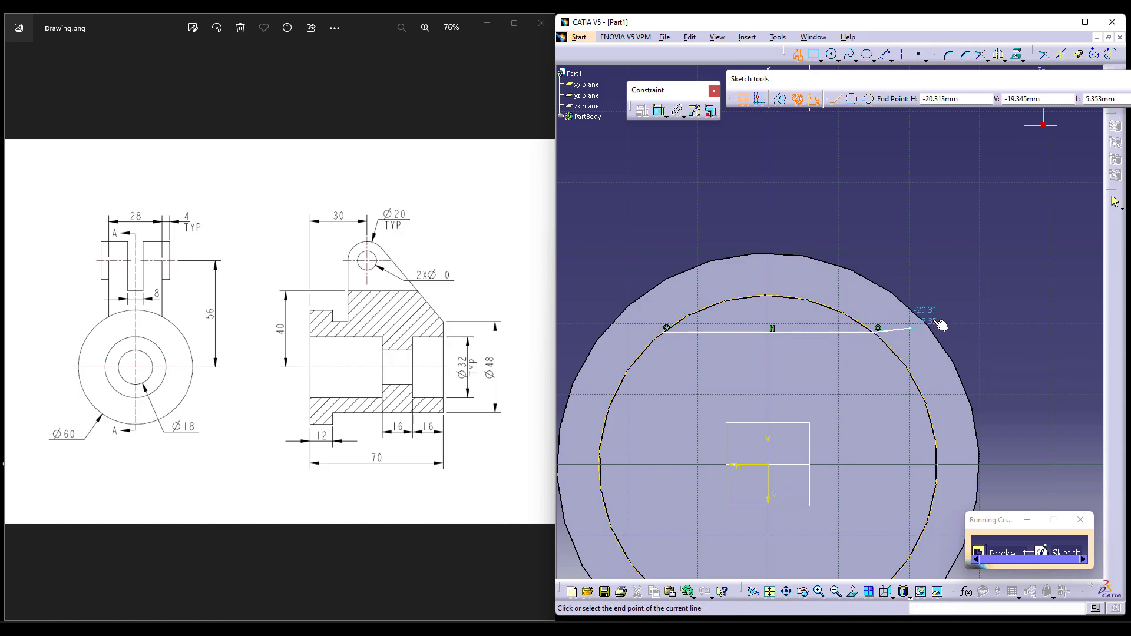
{"action": "left_click", "coordinate": [663, 115]}
{"action": "left_click", "coordinate": [766, 331]}
{"action": "left_click", "coordinate": [746, 188]}
{"action": "double_click", "coordinate": [747, 189]}
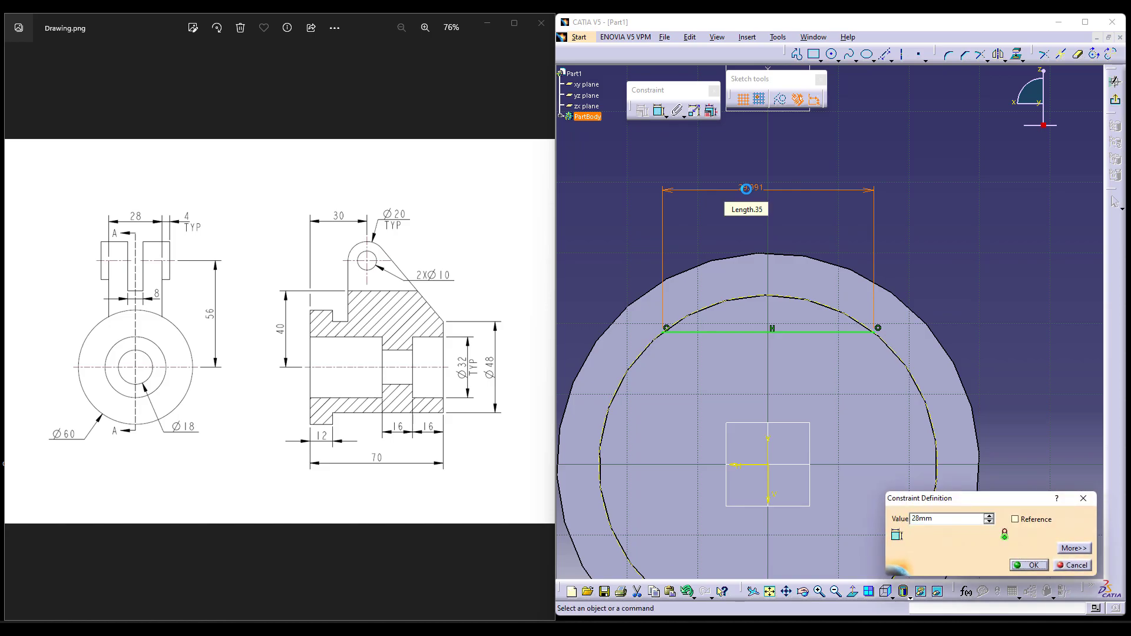
{"action": "key", "text": "Return"}
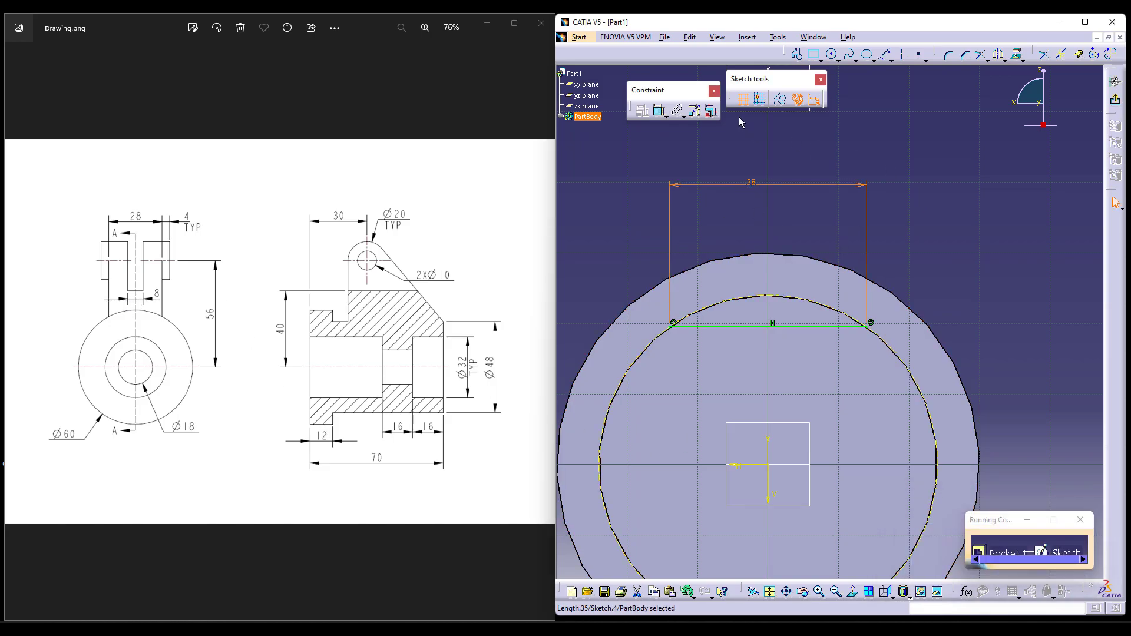
Close the profile with an arc centred on the cylinder axis, joining the chord's two ends over the top
{"action": "left_click", "coordinate": [840, 60]}
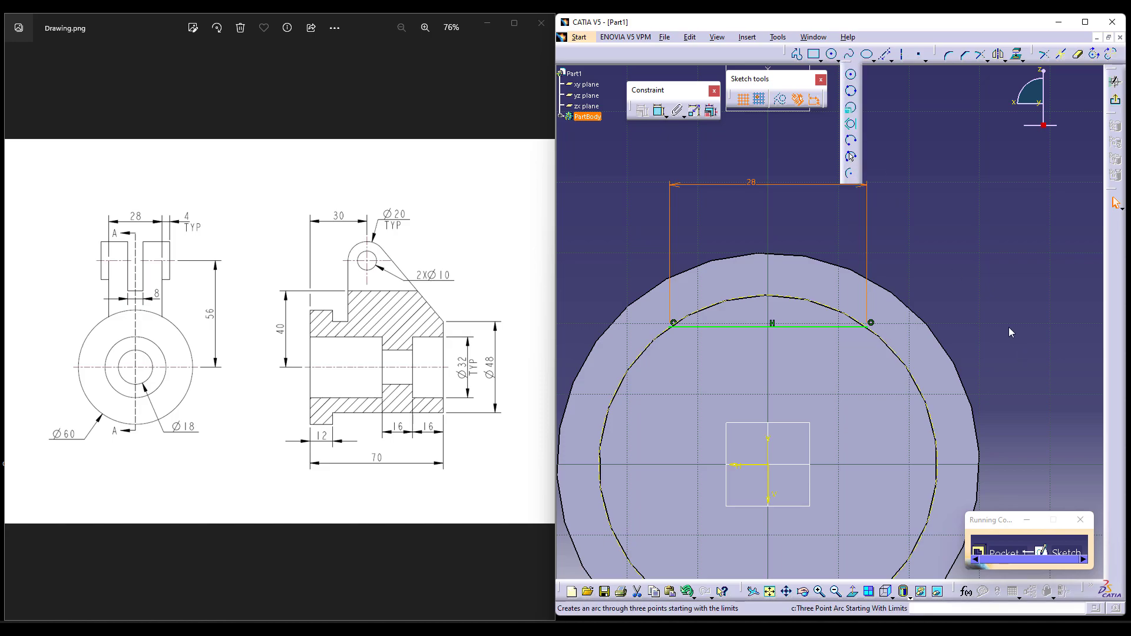
{"action": "left_click", "coordinate": [852, 175]}
{"action": "left_click", "coordinate": [772, 433]}
{"action": "left_click", "coordinate": [676, 291]}
{"action": "left_click", "coordinate": [874, 295]}
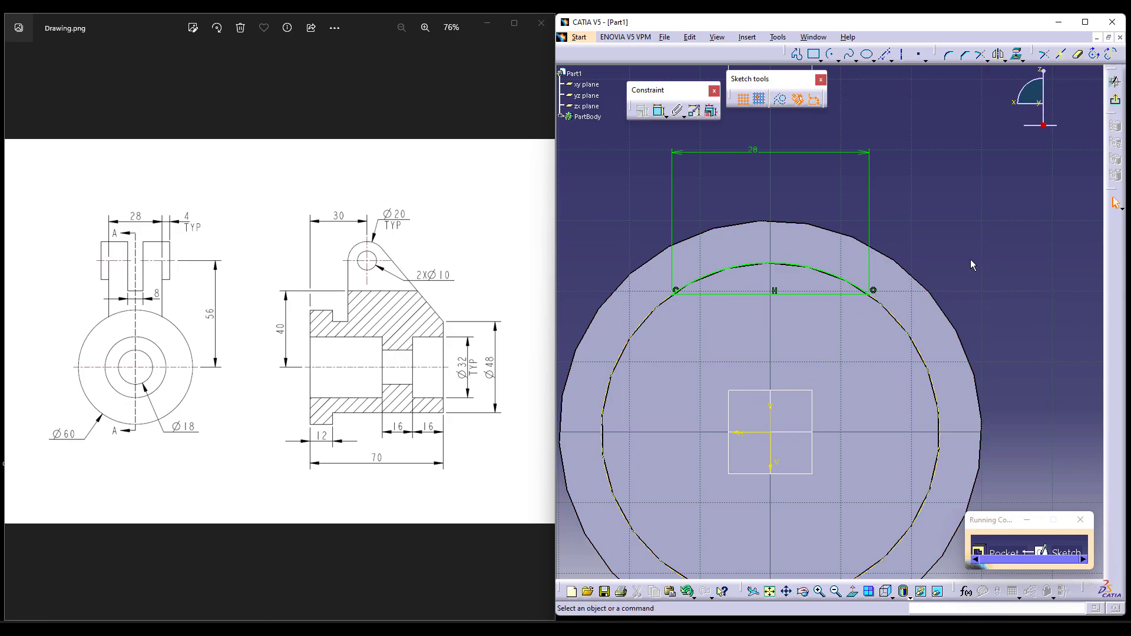
Exit the sketch and cut the segment profile as a pocket with its limit set up to the offset reference plane
{"action": "left_click", "coordinate": [1115, 127]}
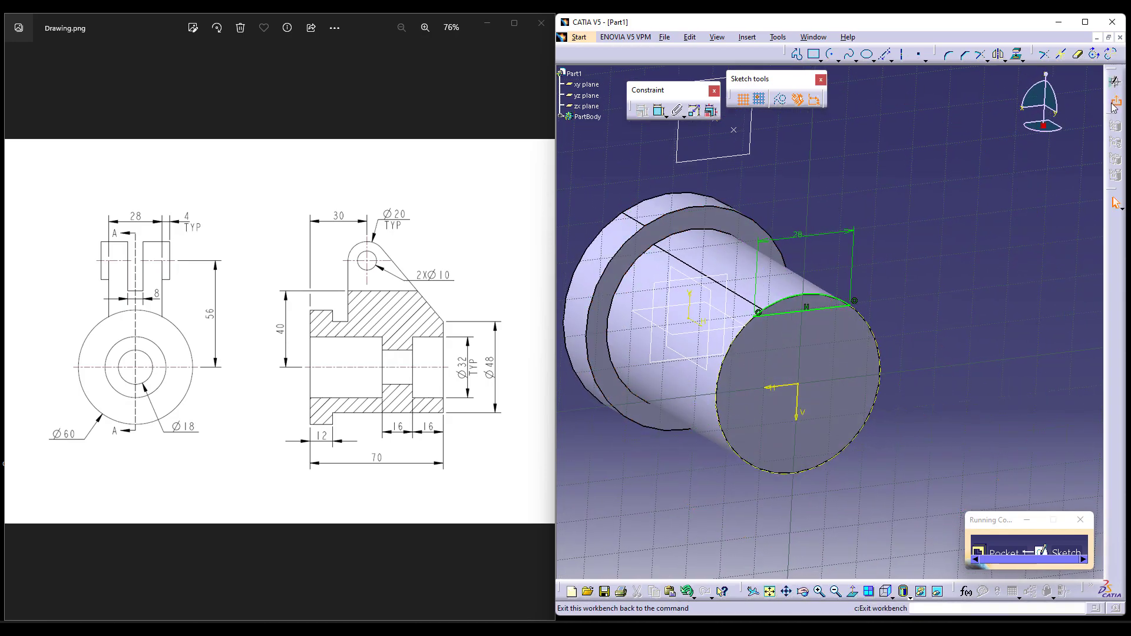
{"action": "left_click", "coordinate": [1115, 100]}
{"action": "middle_click_drag", "start_coordinate": [785, 349], "coordinate": [892, 351]}
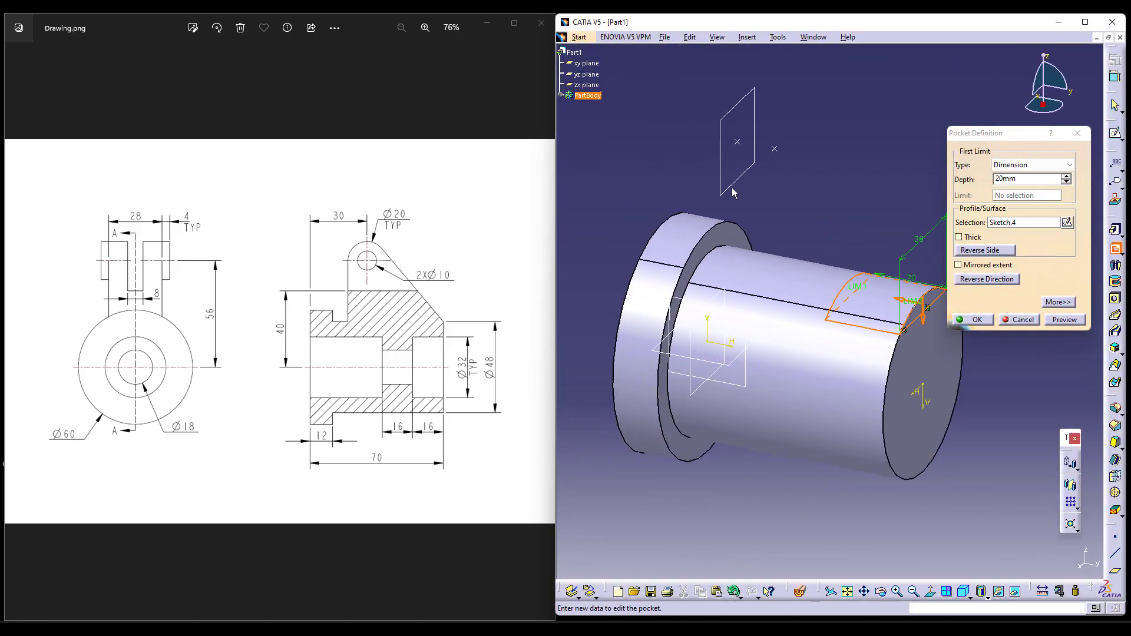
{"action": "left_click", "coordinate": [1043, 165]}
{"action": "left_click", "coordinate": [1025, 198]}
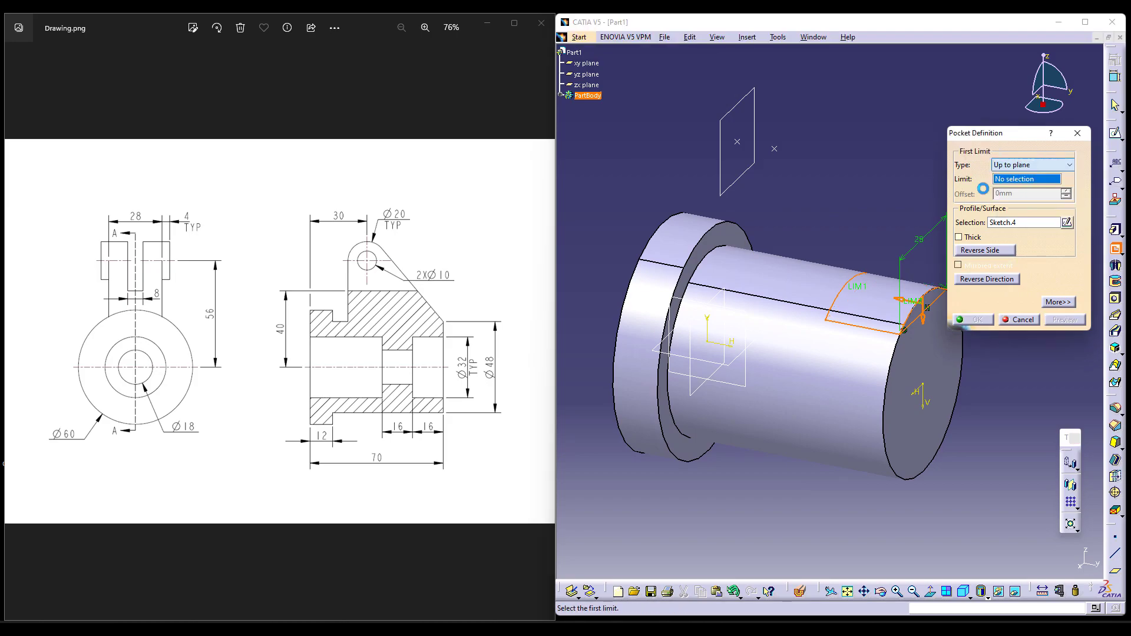
{"action": "left_click", "coordinate": [745, 181]}
{"action": "left_click", "coordinate": [976, 320]}
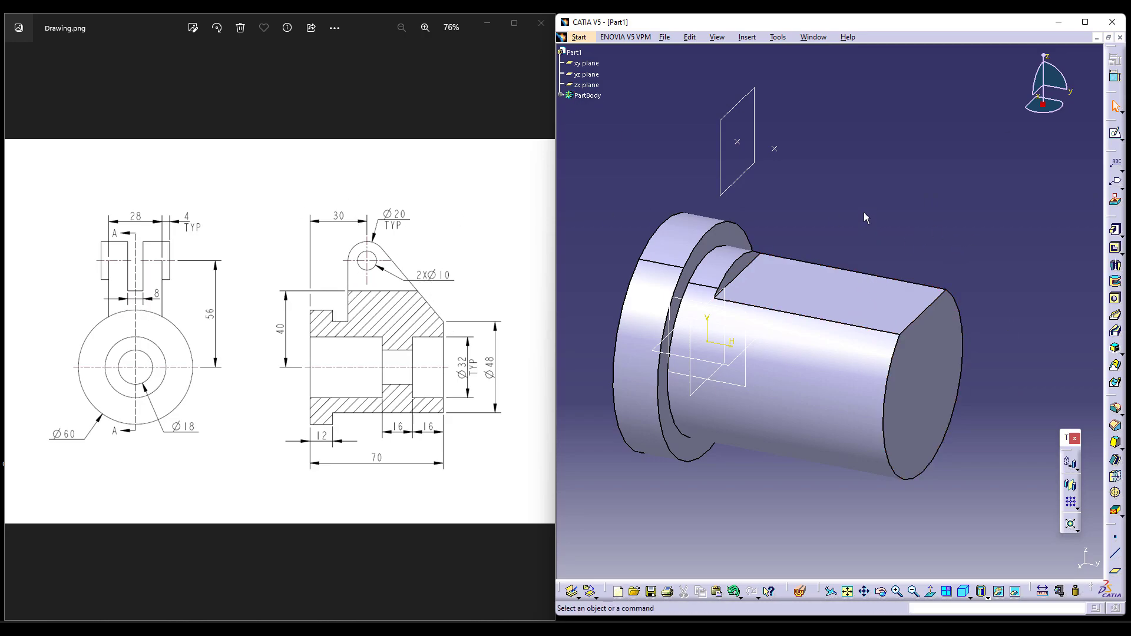
Start a new pad sketch on the yz plane
{"action": "left_click", "coordinate": [1113, 234]}
{"action": "left_click", "coordinate": [1066, 223]}
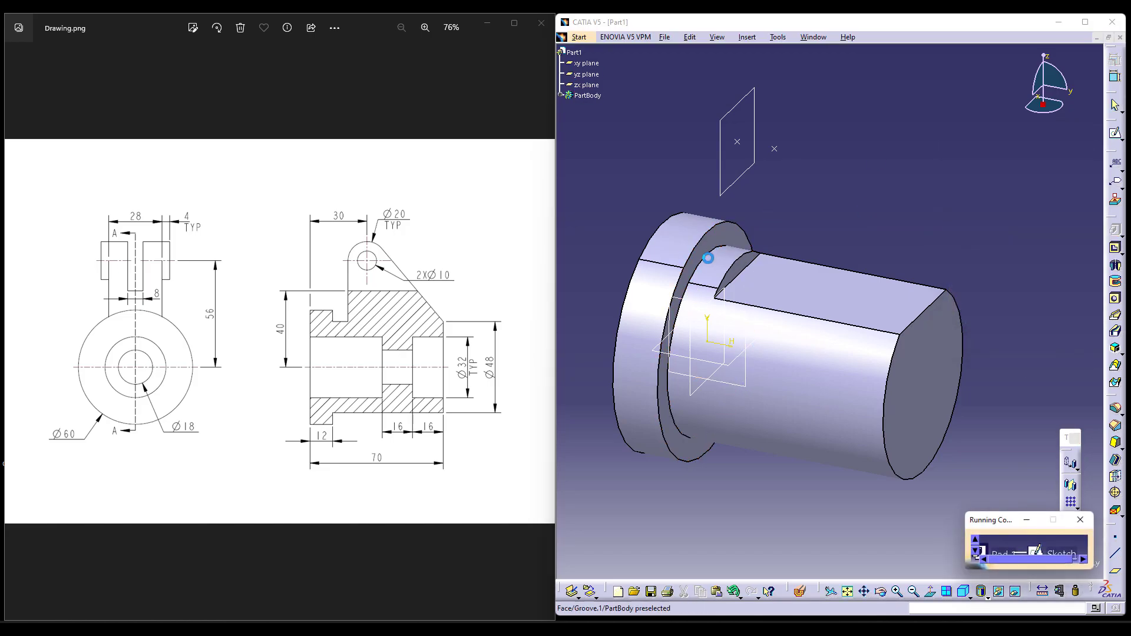
{"action": "left_click", "coordinate": [731, 255]}
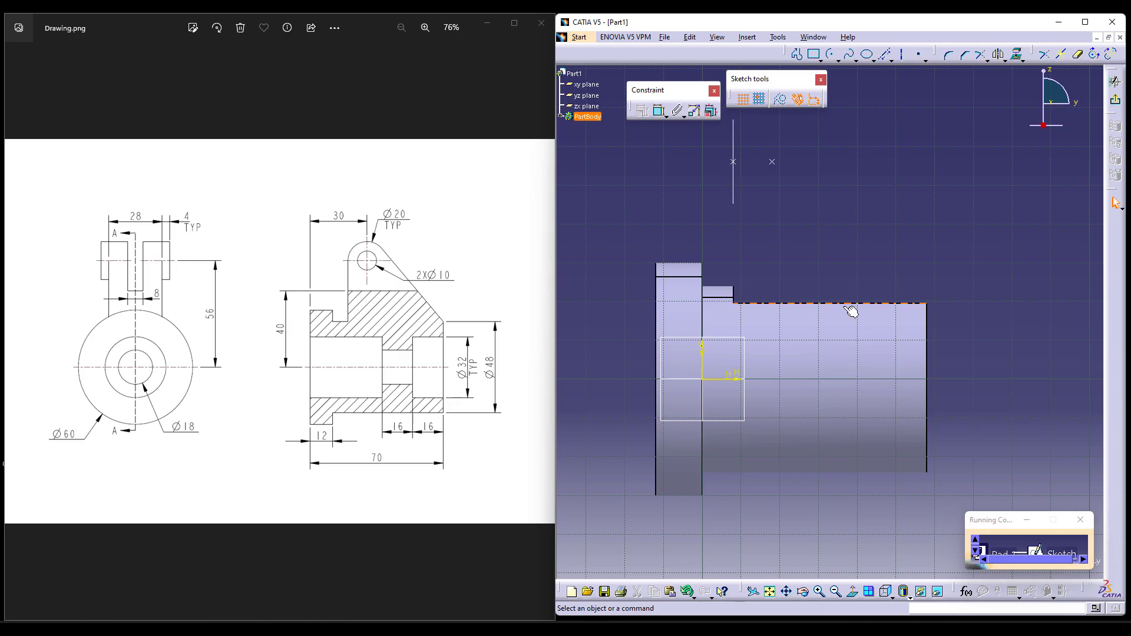
Project the cylinder's stepped upper silhouette edges into the sketch as construction geometry
{"action": "left_click", "coordinate": [781, 101]}
{"action": "left_click", "coordinate": [1017, 54]}
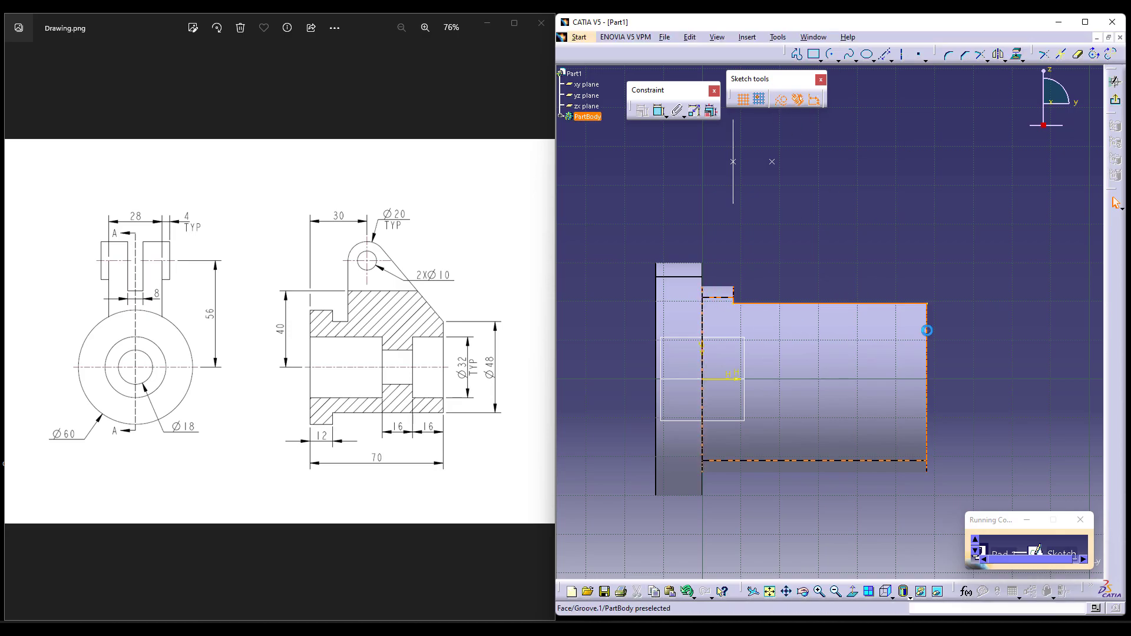
{"action": "left_click", "coordinate": [1025, 60]}
{"action": "left_click", "coordinate": [1032, 110]}
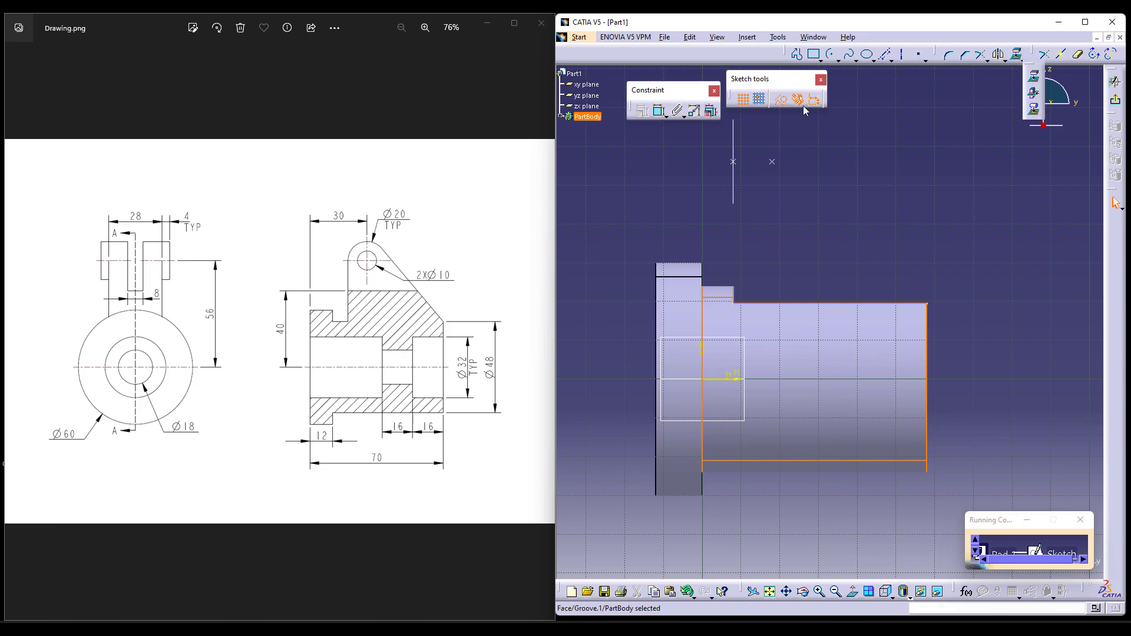
{"action": "left_click", "coordinate": [927, 347]}
Project the two marked points of the earlier sketch onto the sketch plane as construction geometry, and switch back to standard geometry
{"action": "middle_click_drag", "start_coordinate": [844, 235], "coordinate": [846, 334]}
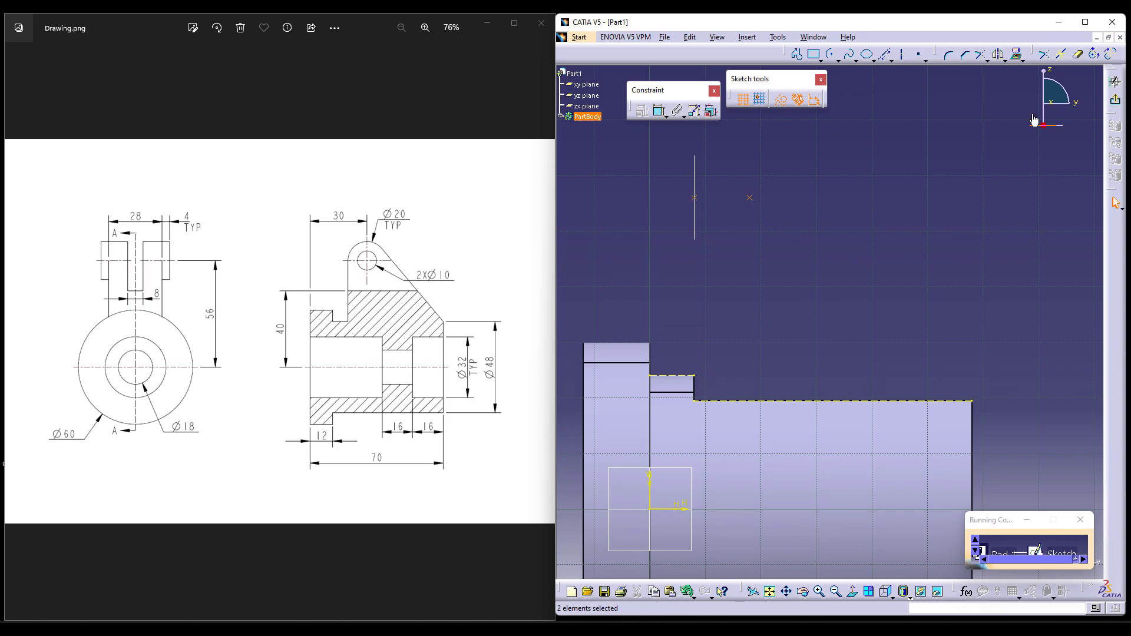
{"action": "left_click", "coordinate": [1022, 57]}
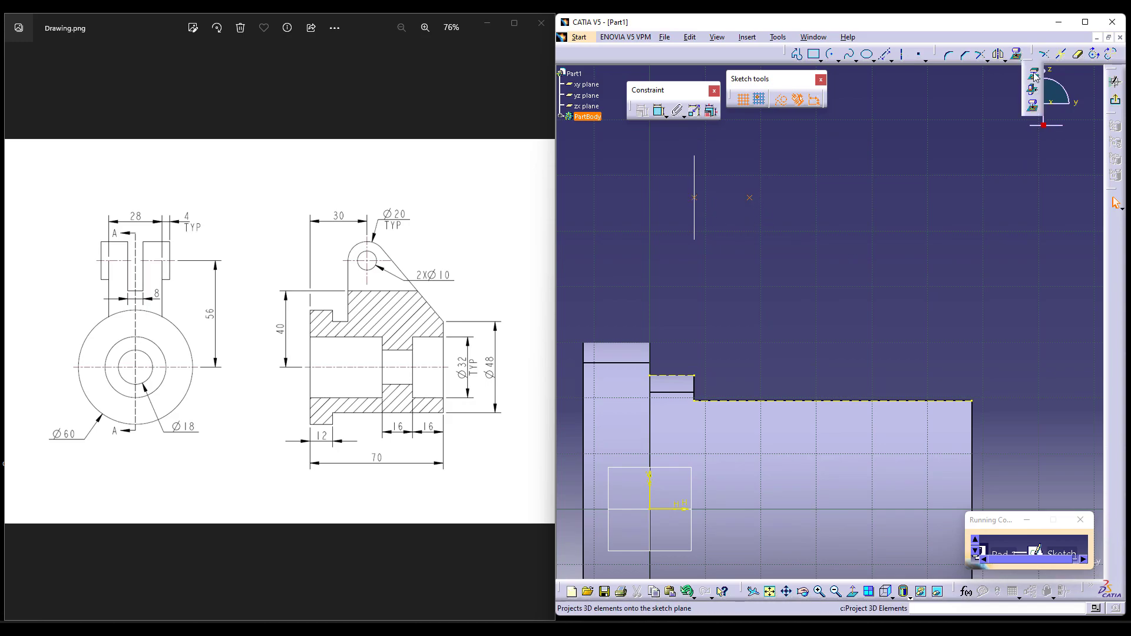
{"action": "left_click", "coordinate": [864, 258]}
{"action": "middle_click_drag", "start_coordinate": [854, 265], "coordinate": [883, 238]}
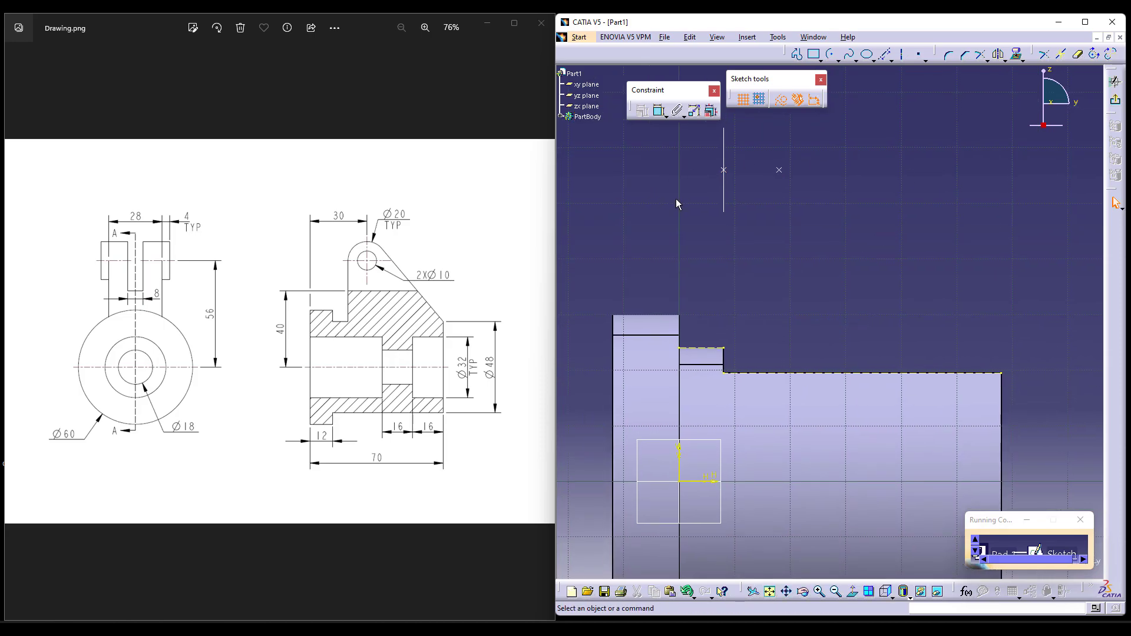
{"action": "middle_click_drag", "start_coordinate": [972, 185], "coordinate": [962, 242]}
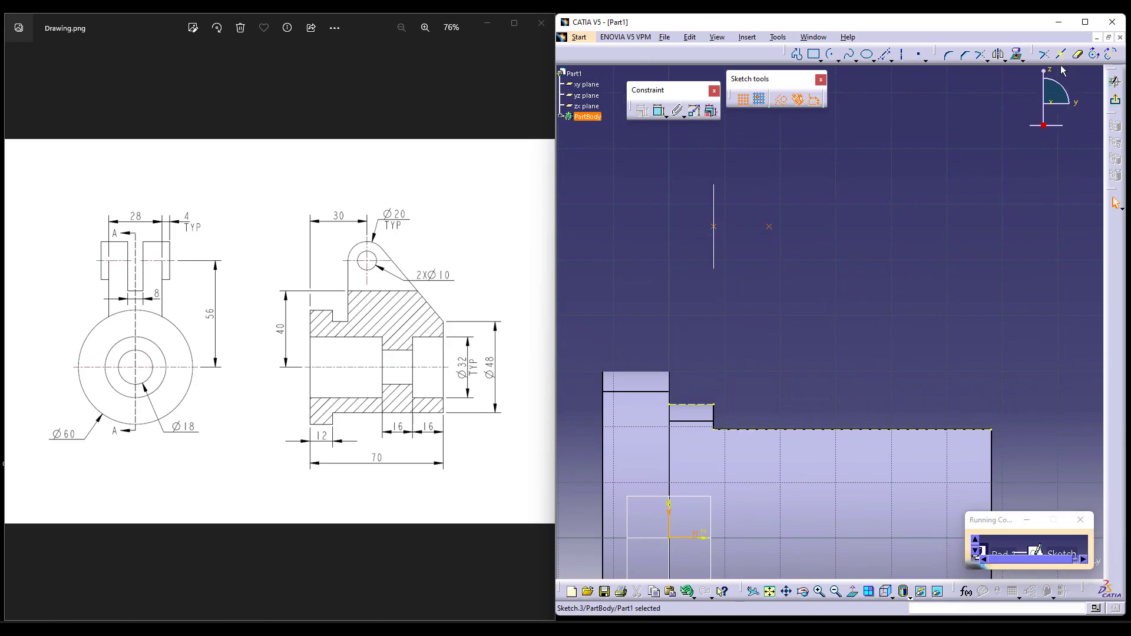
{"action": "left_click", "coordinate": [1023, 60]}
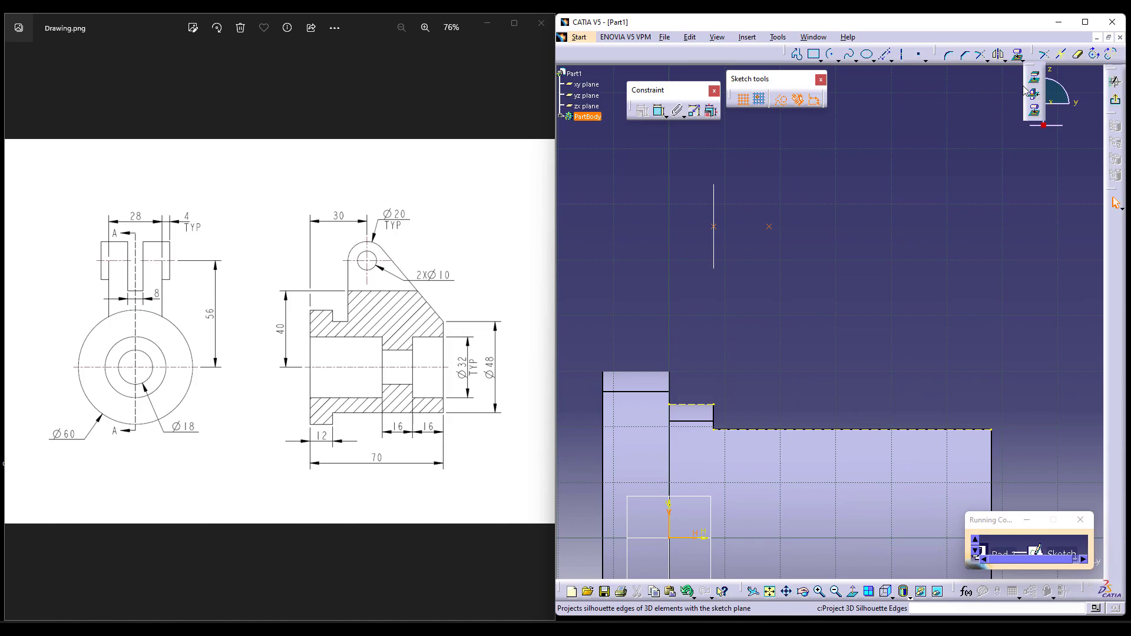
{"action": "left_click", "coordinate": [1034, 77]}
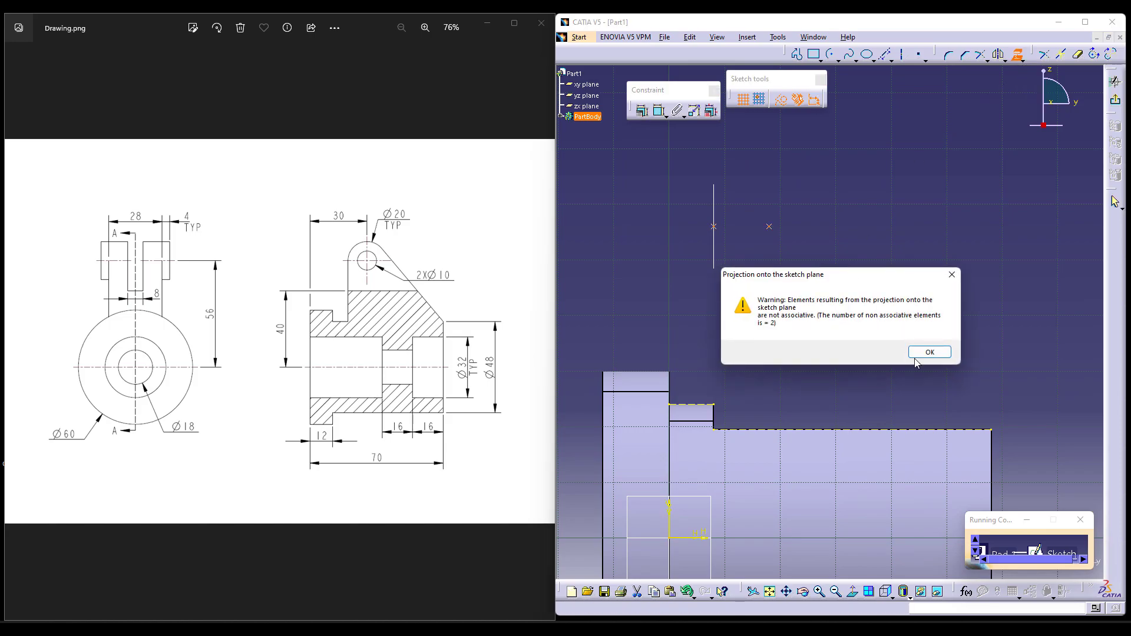
{"action": "left_click", "coordinate": [921, 353]}
{"action": "middle_click_drag", "start_coordinate": [874, 320], "coordinate": [866, 281]}
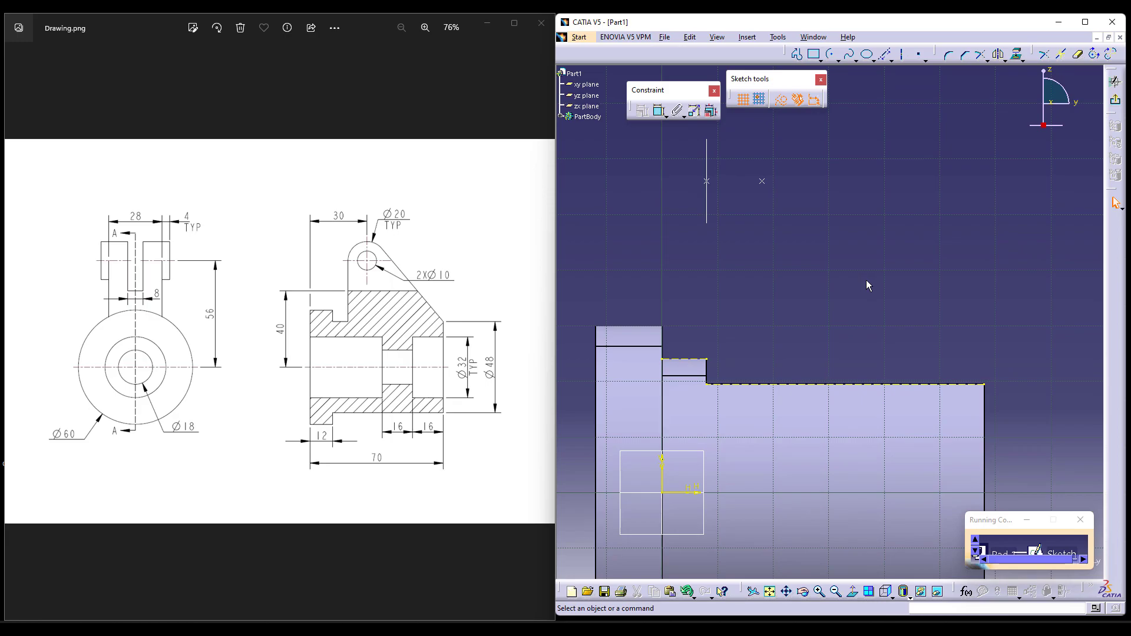
{"action": "middle_click_drag", "start_coordinate": [861, 217], "coordinate": [865, 253]}
{"action": "left_click", "coordinate": [783, 101]}
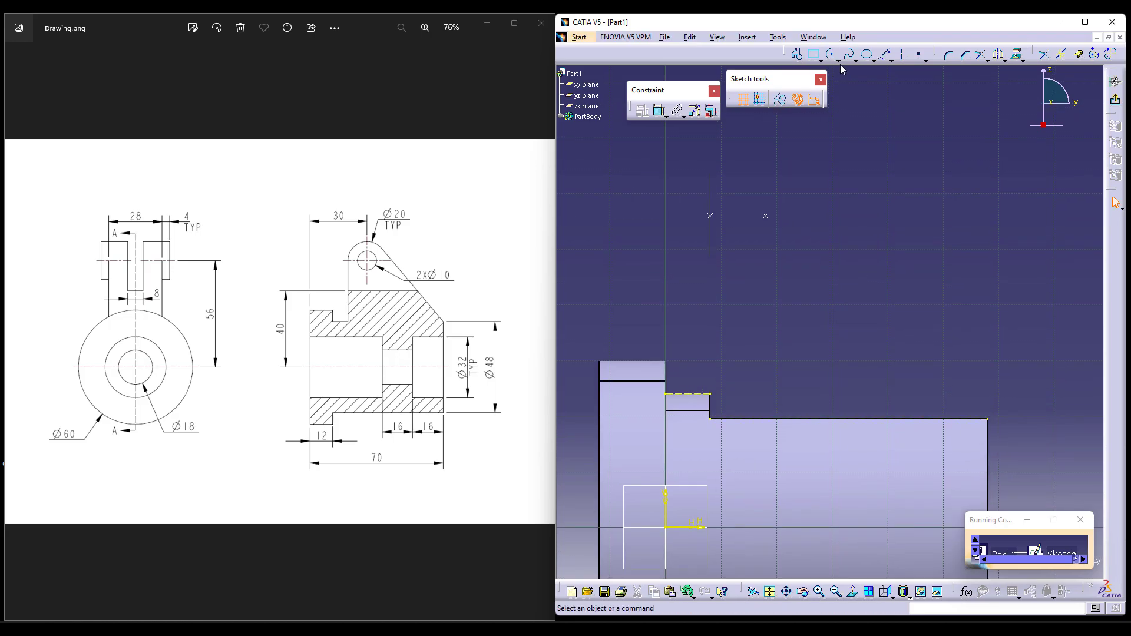
Sketch a circle around the projected lug-hole point and constrain its centre to coincide with that point
{"action": "left_click", "coordinate": [766, 216]}
{"action": "left_click", "coordinate": [711, 220]}
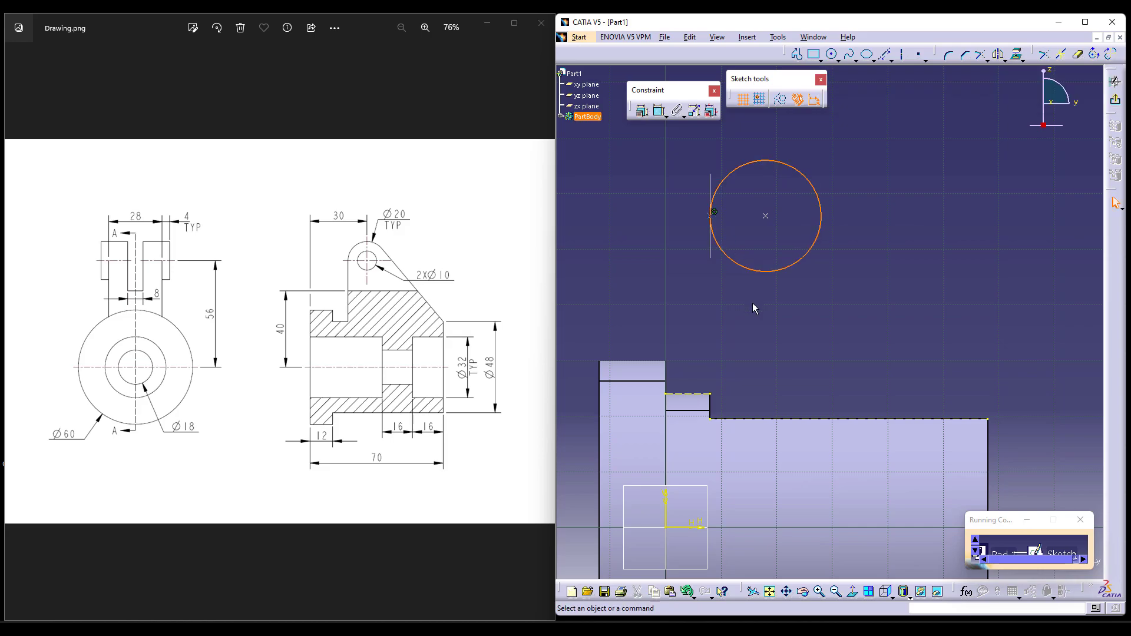
{"action": "middle_click_drag", "start_coordinate": [752, 308], "coordinate": [761, 282]}
{"action": "left_click_drag", "start_coordinate": [831, 202], "coordinate": [929, 241]}
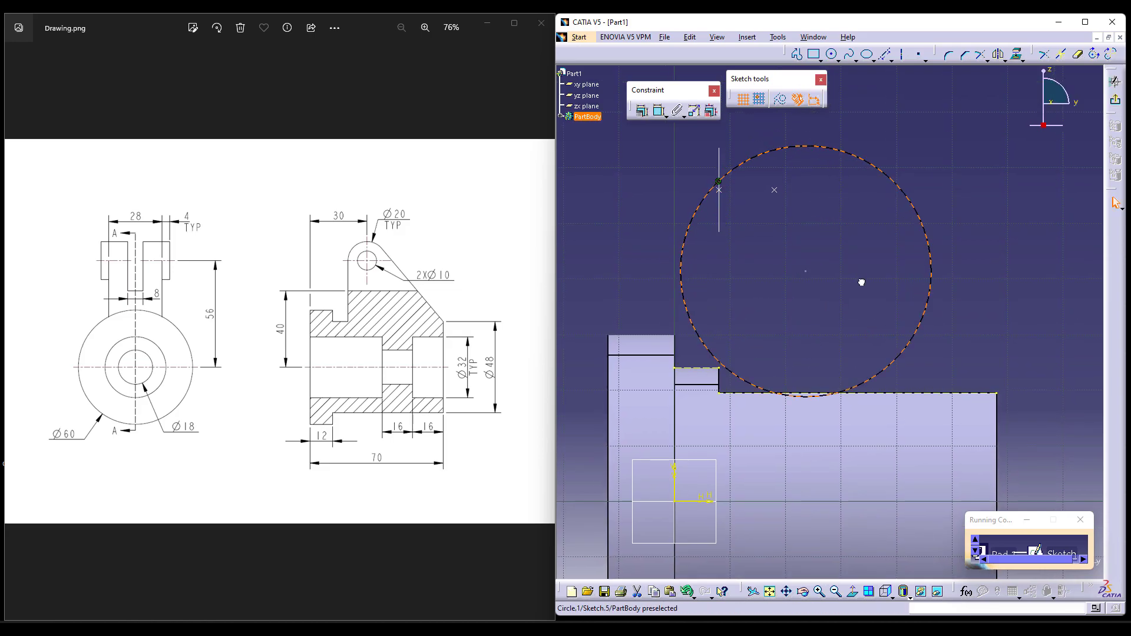
{"action": "left_click", "coordinate": [659, 112]}
{"action": "left_click", "coordinate": [806, 273]}
{"action": "right_click", "coordinate": [810, 190]}
{"action": "left_click", "coordinate": [843, 275]}
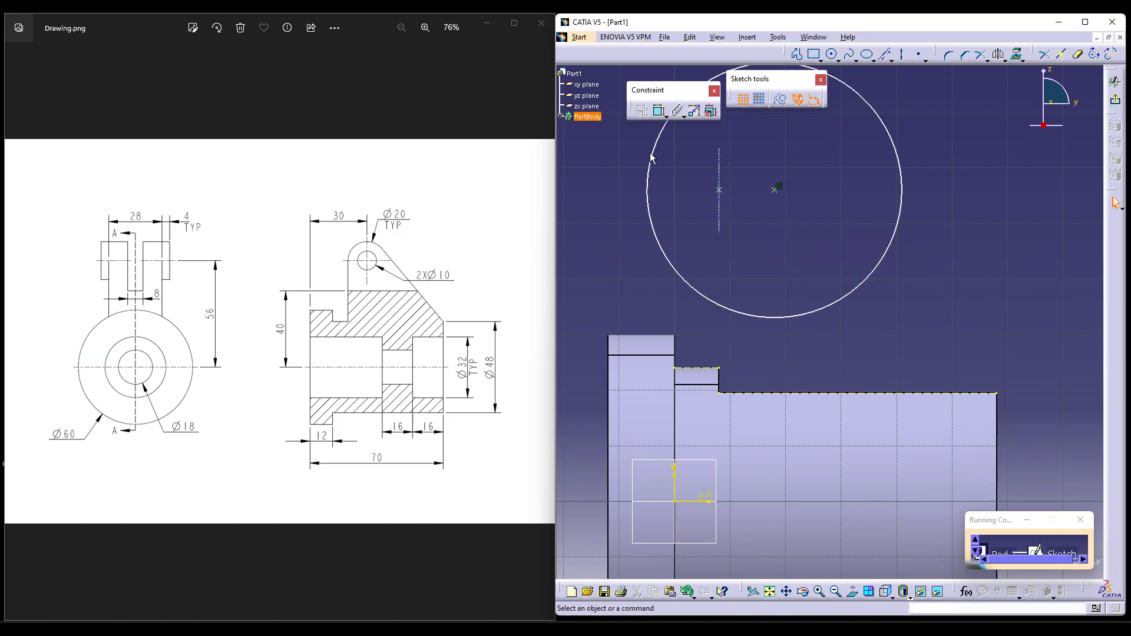
Make the circle coincident with the projected point on the vertical reference plane
{"action": "left_click", "coordinate": [658, 111]}
{"action": "left_click", "coordinate": [654, 158]}
{"action": "left_click", "coordinate": [722, 189]}
{"action": "right_click", "coordinate": [754, 151]}
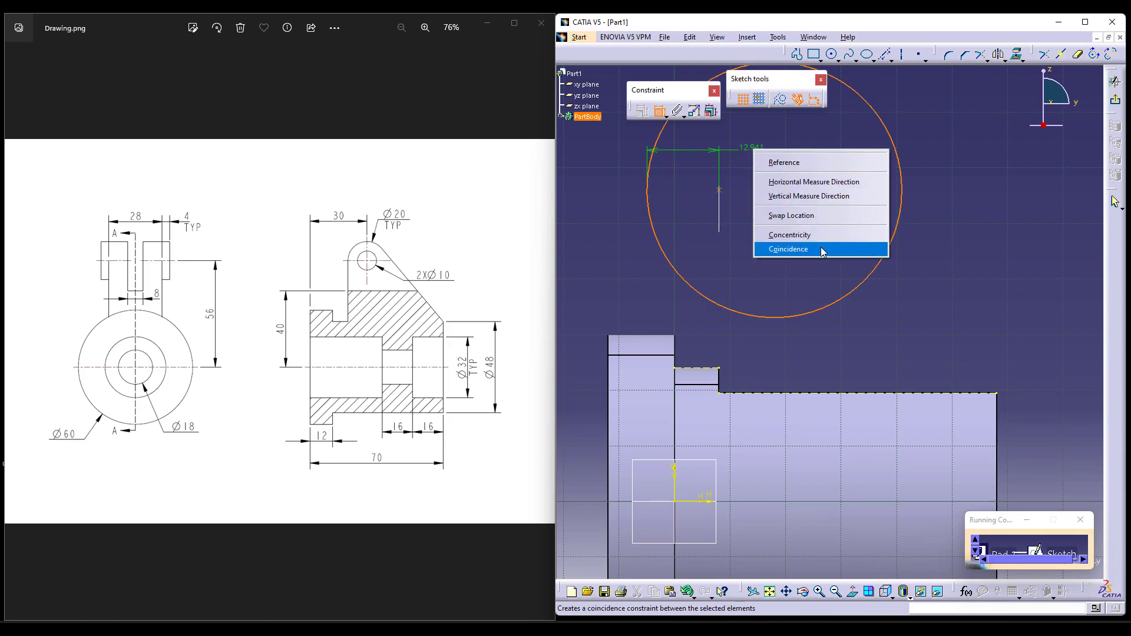
{"action": "left_click", "coordinate": [823, 250]}
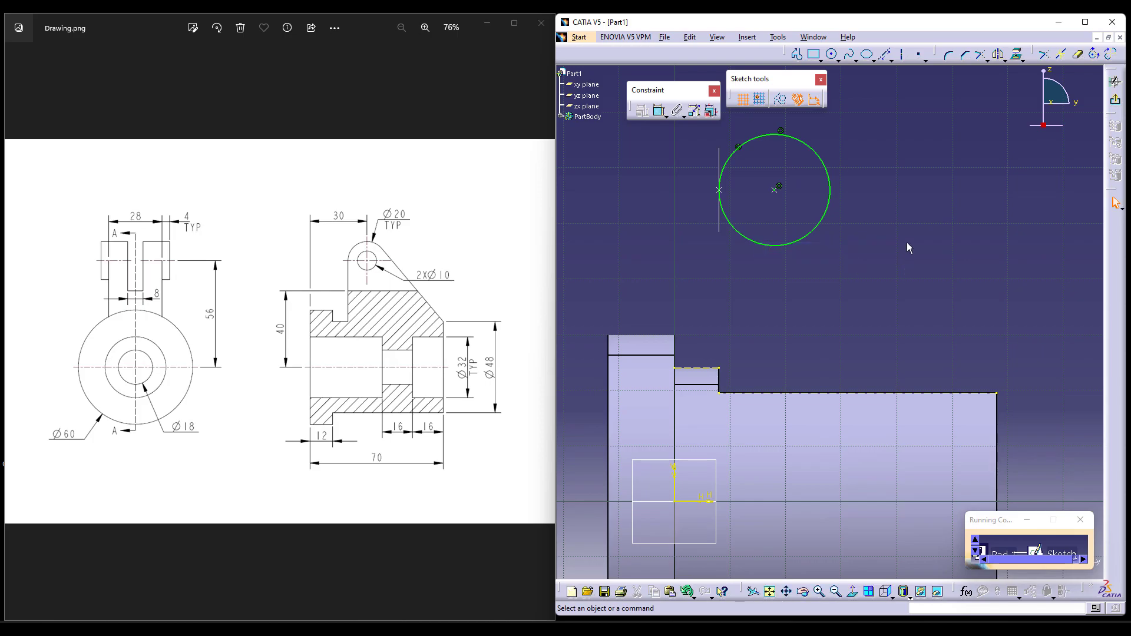
Sketch a vertical line about 36.5 mm long from the cylinder's step corner to the circle, removing any extra segment
{"action": "left_click", "coordinate": [797, 54]}
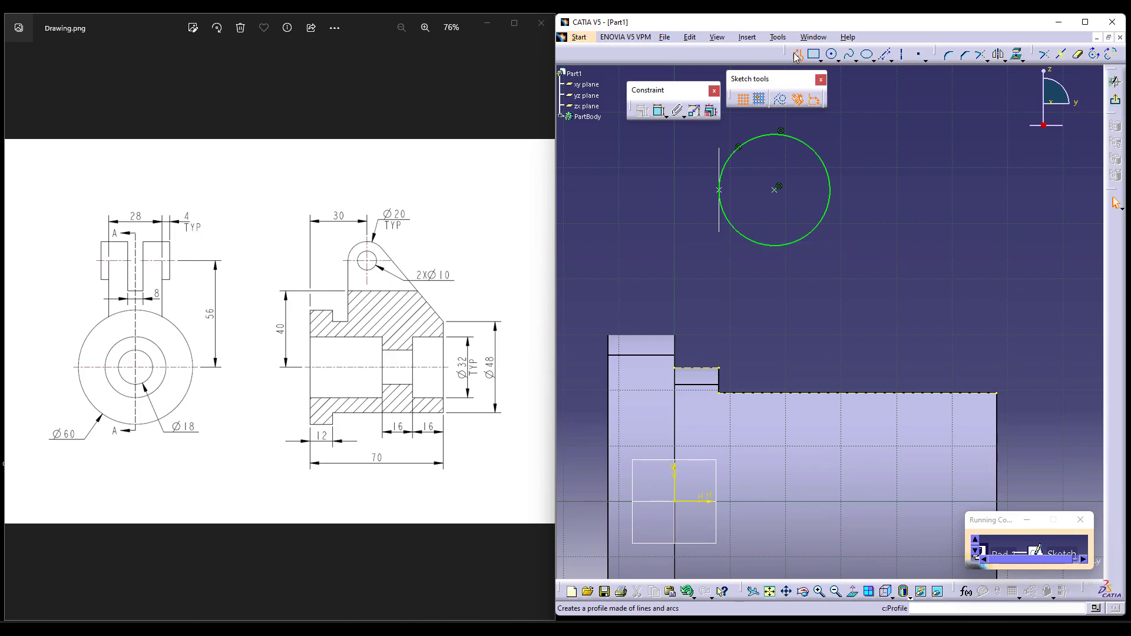
{"action": "left_click", "coordinate": [720, 391]}
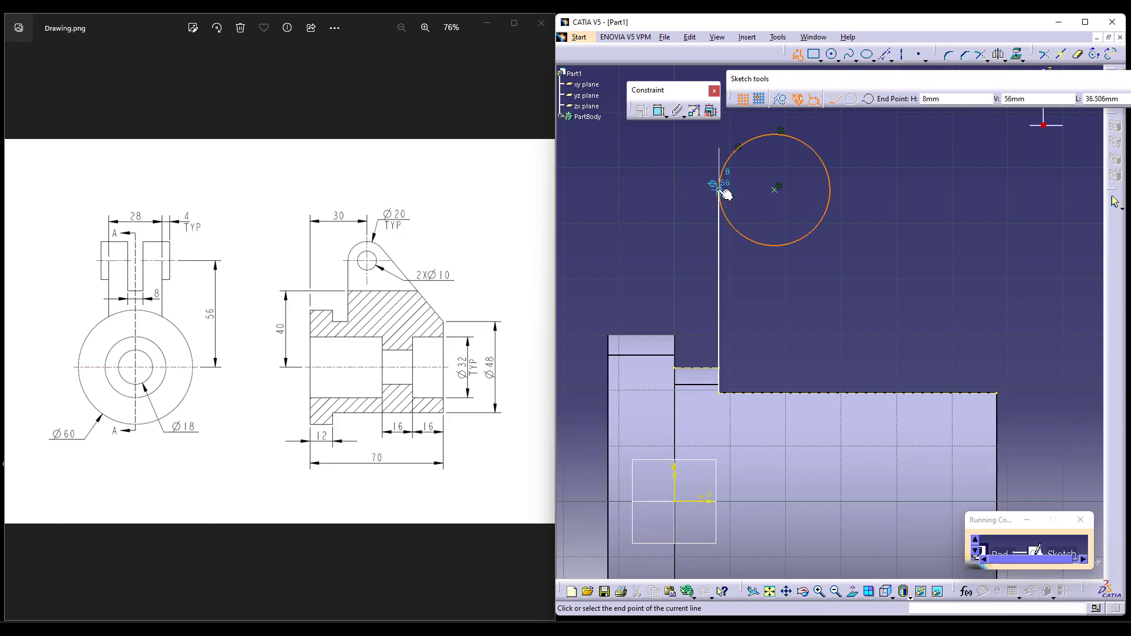
{"action": "double_click", "coordinate": [936, 285]}
{"action": "middle_click_drag", "start_coordinate": [967, 286], "coordinate": [934, 363]}
{"action": "left_click", "coordinate": [934, 363]}
{"action": "left_click", "coordinate": [885, 343]}
{"action": "key", "text": "Delete"}
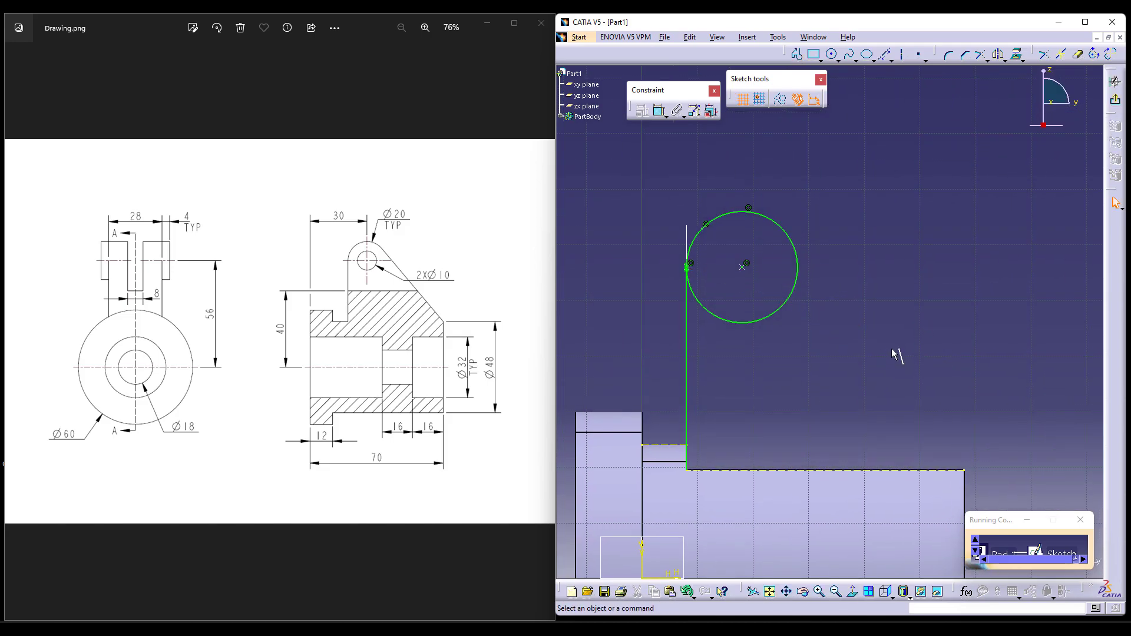
Sketch a short vertical line at the cylinder's free end, continuing into a slanted line that meets the circle near its top
{"action": "left_click", "coordinate": [797, 54]}
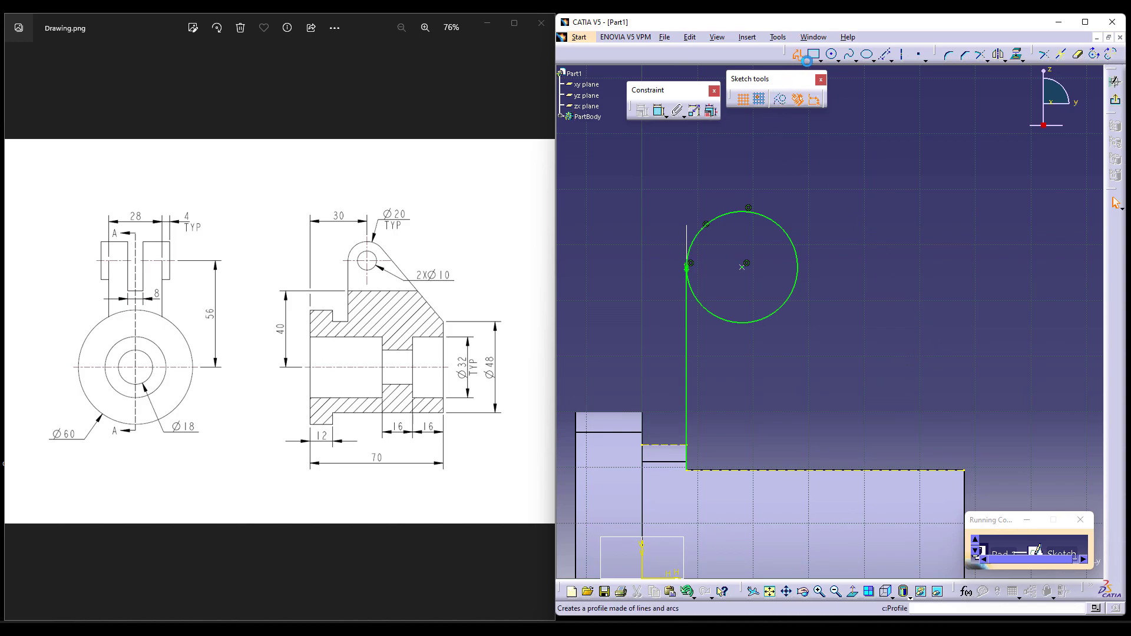
{"action": "left_click", "coordinate": [965, 470]}
{"action": "left_click", "coordinate": [969, 441]}
{"action": "left_click", "coordinate": [774, 221]}
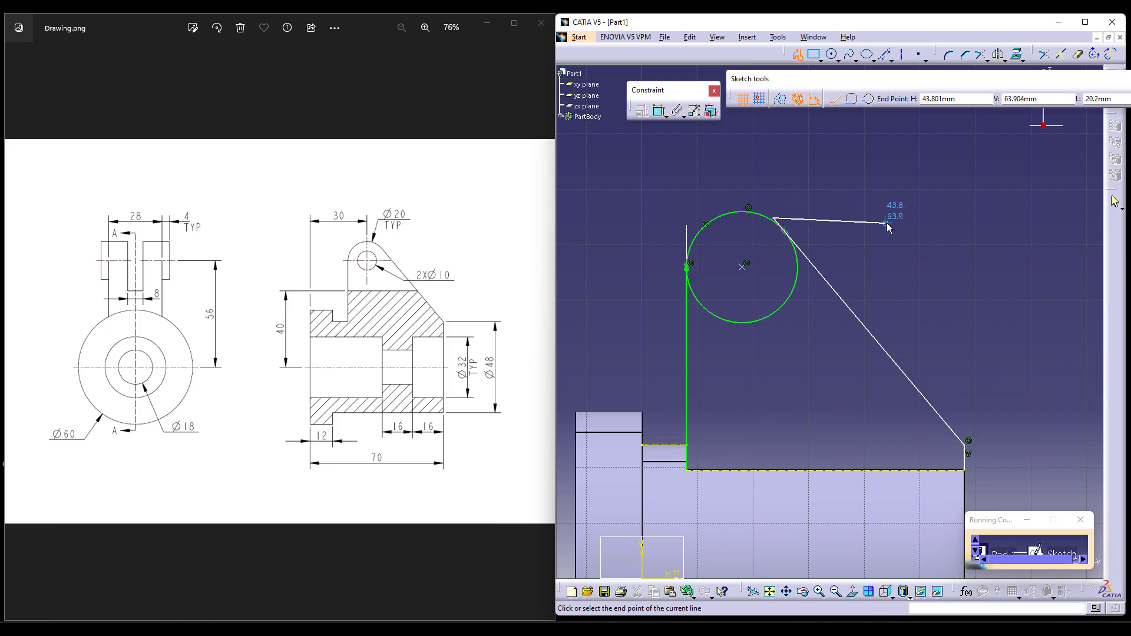
{"action": "key", "text": "Escape"}
{"action": "mouse_move", "coordinate": [905, 267]}
{"action": "middle_mouse_down"}
{"action": "mouse_move", "coordinate": [895, 341]}
{"action": "mouse_move", "coordinate": [878, 282]}
{"action": "middle_mouse_up"}
{"action": "left_click", "coordinate": [893, 342]}
Trim the slanted line's overrun and the circle's lower arc, and make the projected base edge standard geometry
{"action": "middle_click_drag", "start_coordinate": [878, 281], "coordinate": [991, 173]}
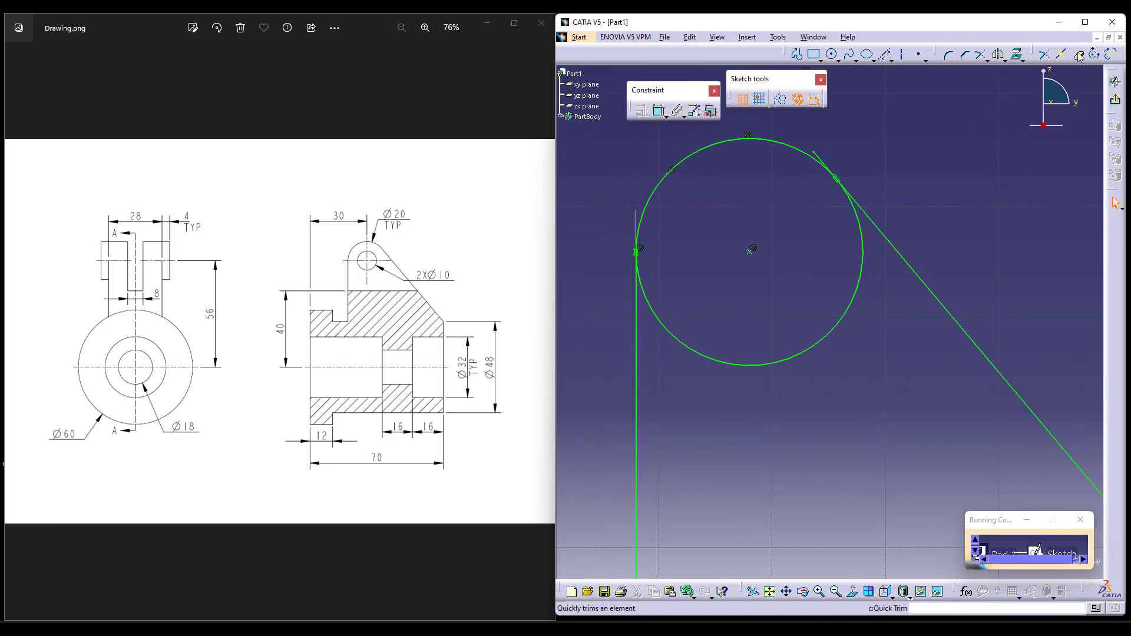
{"action": "left_click", "coordinate": [866, 155]}
{"action": "middle_click_drag", "start_coordinate": [866, 156], "coordinate": [872, 198]}
{"action": "left_click", "coordinate": [1078, 54]}
{"action": "left_click", "coordinate": [827, 330]}
{"action": "left_click", "coordinate": [942, 219]}
{"action": "mouse_move", "coordinate": [942, 219]}
{"action": "middle_mouse_down"}
{"action": "mouse_move", "coordinate": [942, 242]}
{"action": "mouse_move", "coordinate": [989, 321]}
{"action": "middle_mouse_up"}
{"action": "middle_click_drag", "start_coordinate": [989, 322], "coordinate": [968, 263]}
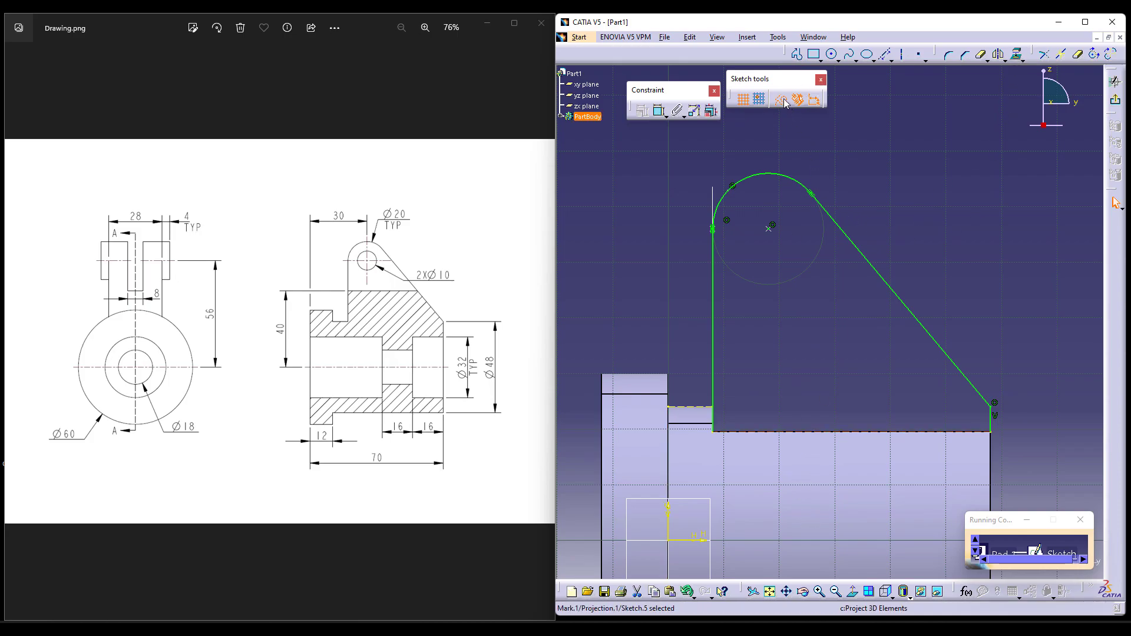
Exit the sketch and pad the lug profile with mirrored extent to the drawing's 28 mm overall width
{"action": "middle_click_drag", "start_coordinate": [980, 184], "coordinate": [887, 284]}
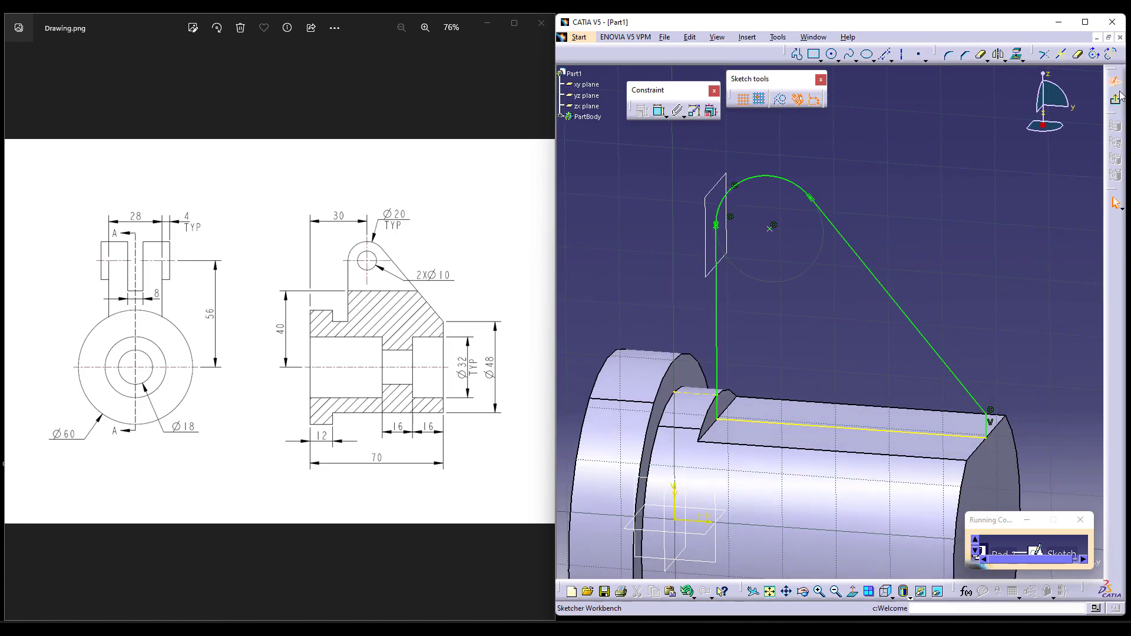
{"action": "left_click", "coordinate": [1115, 99]}
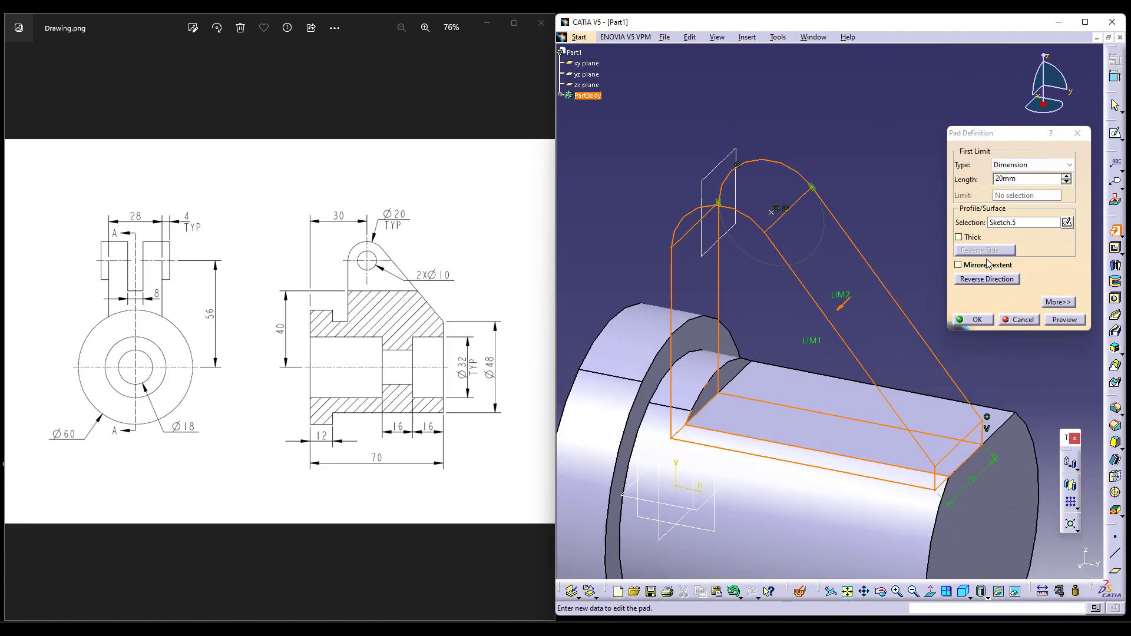
{"action": "left_click", "coordinate": [959, 265]}
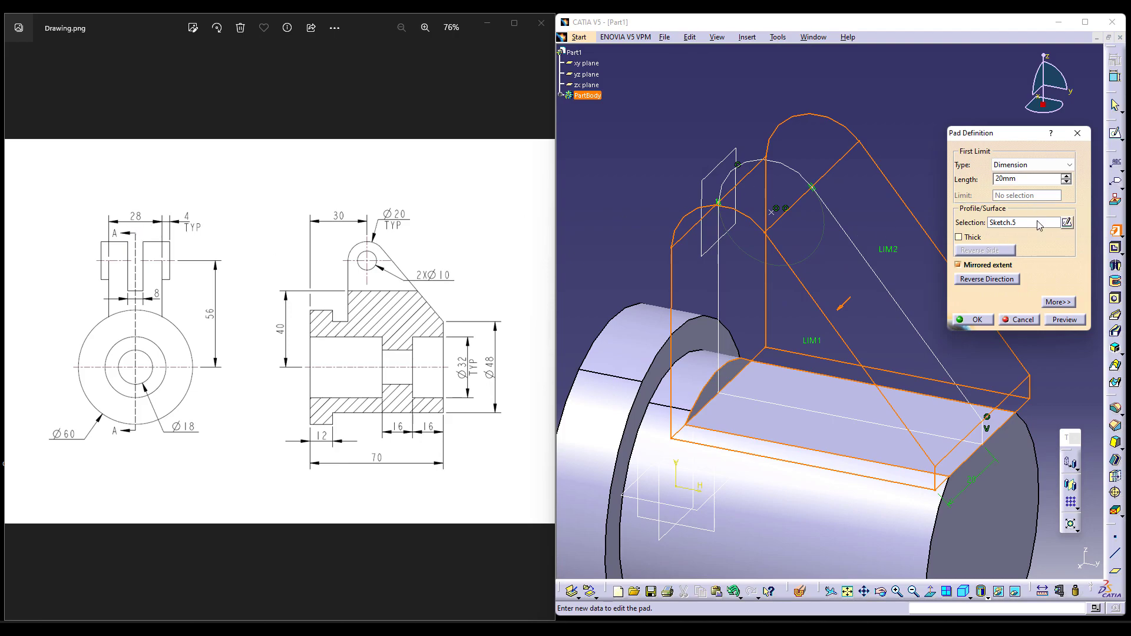
{"action": "double_click", "coordinate": [1024, 181]}
{"action": "key", "text": "Return"}
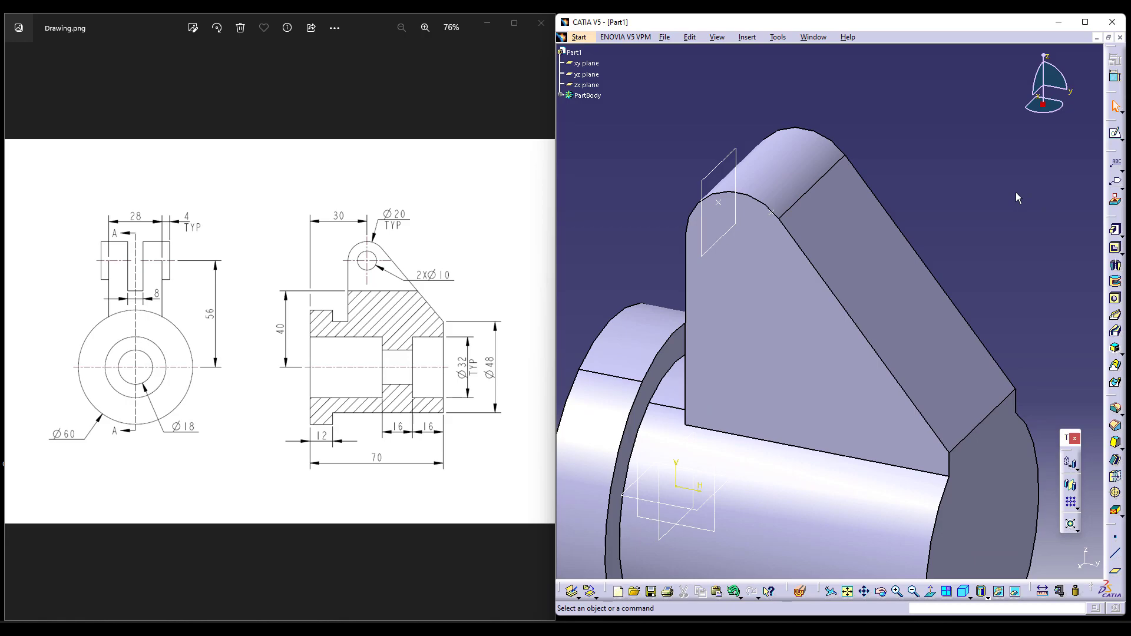
Start a new pocket sketch on the reference plane at the lug's flat vertical face
{"action": "middle_click_drag", "start_coordinate": [1016, 192], "coordinate": [914, 288]}
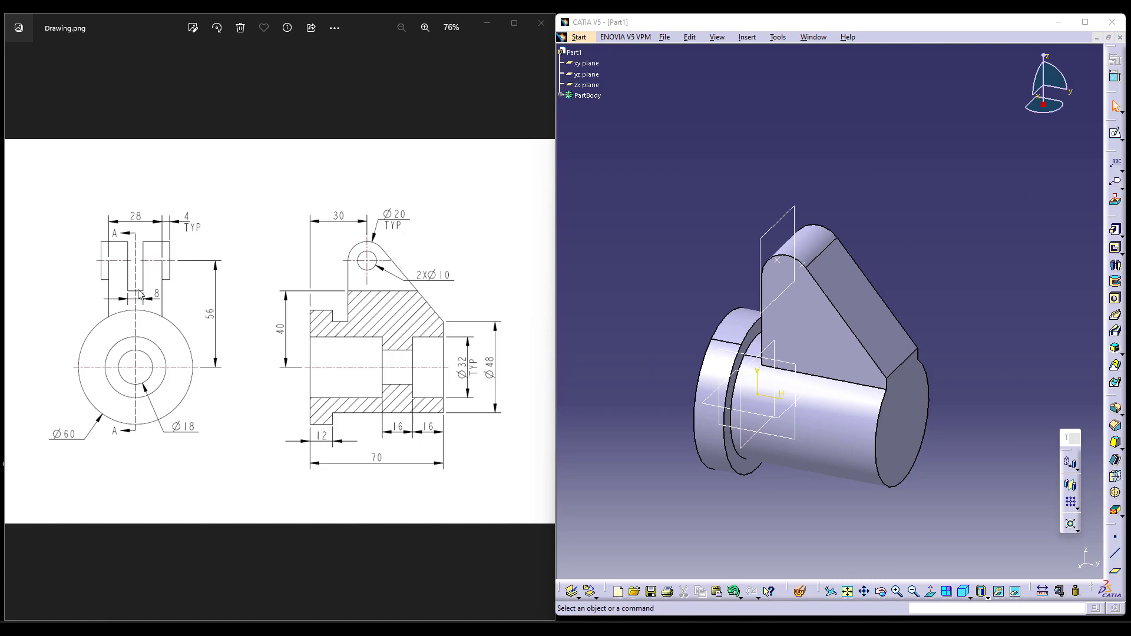
{"action": "middle_click_drag", "start_coordinate": [724, 295], "coordinate": [748, 287]}
{"action": "left_click", "coordinate": [1114, 246]}
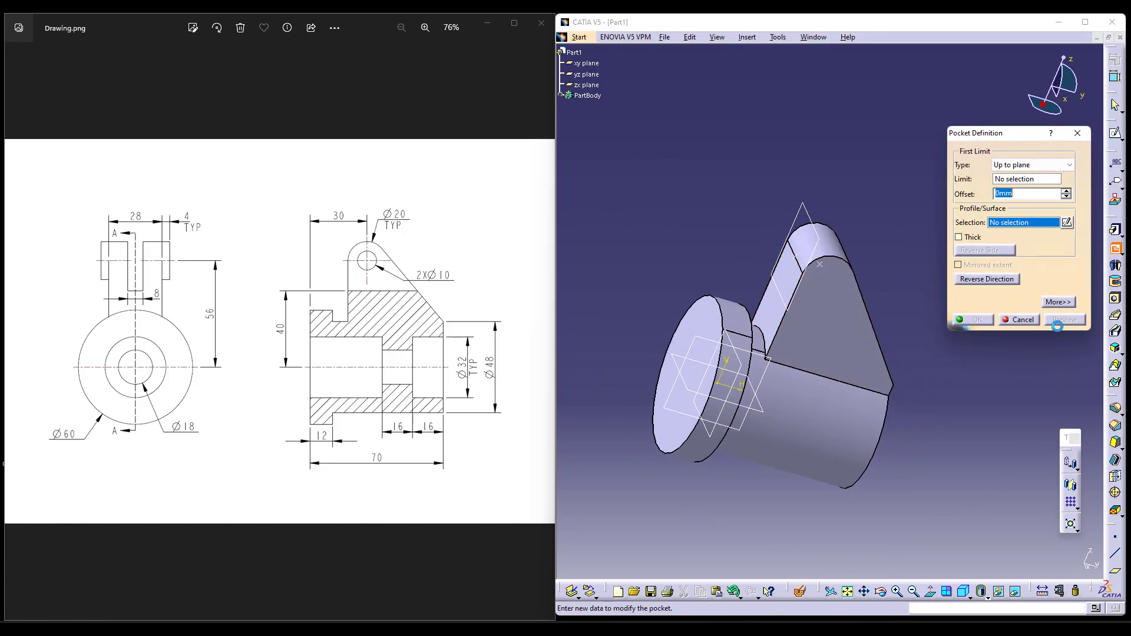
{"action": "left_click", "coordinate": [1074, 222]}
{"action": "left_click", "coordinate": [766, 321]}
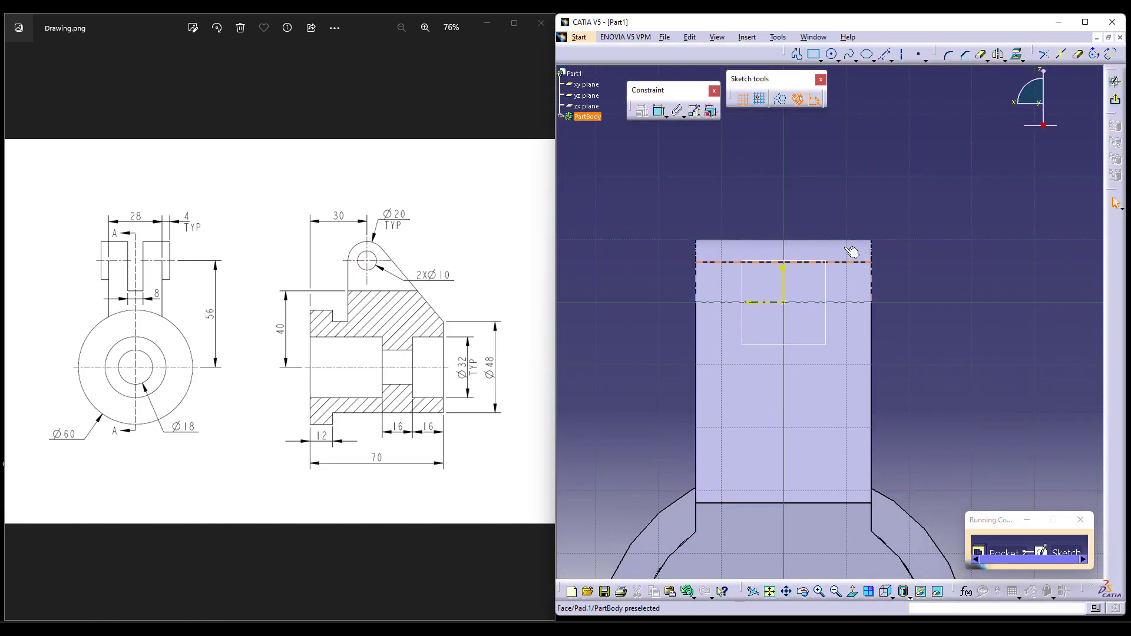
Project the silhouette edge of the lug's rounded top into the sketch as construction geometry, and switch back to standard geometry
{"action": "left_click", "coordinate": [1023, 60]}
{"action": "left_click", "coordinate": [1032, 108]}
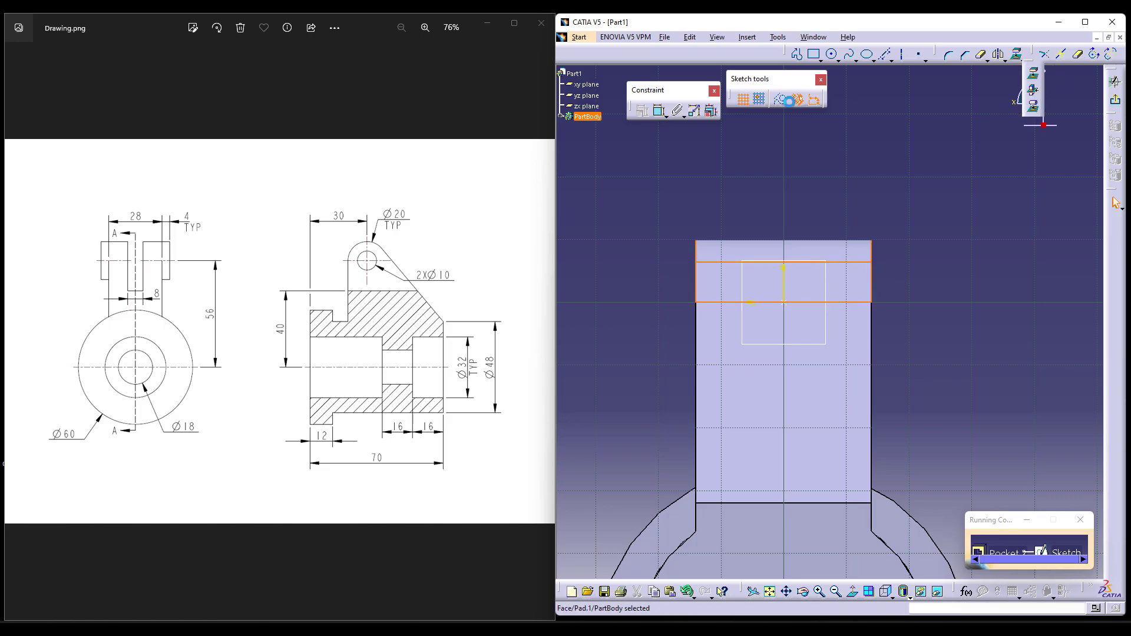
{"action": "left_click", "coordinate": [780, 100]}
{"action": "left_click", "coordinate": [971, 248]}
{"action": "mouse_move", "coordinate": [976, 294]}
{"action": "middle_mouse_down"}
{"action": "mouse_move", "coordinate": [966, 243]}
{"action": "mouse_move", "coordinate": [933, 273]}
{"action": "middle_mouse_up"}
{"action": "left_click", "coordinate": [781, 100]}
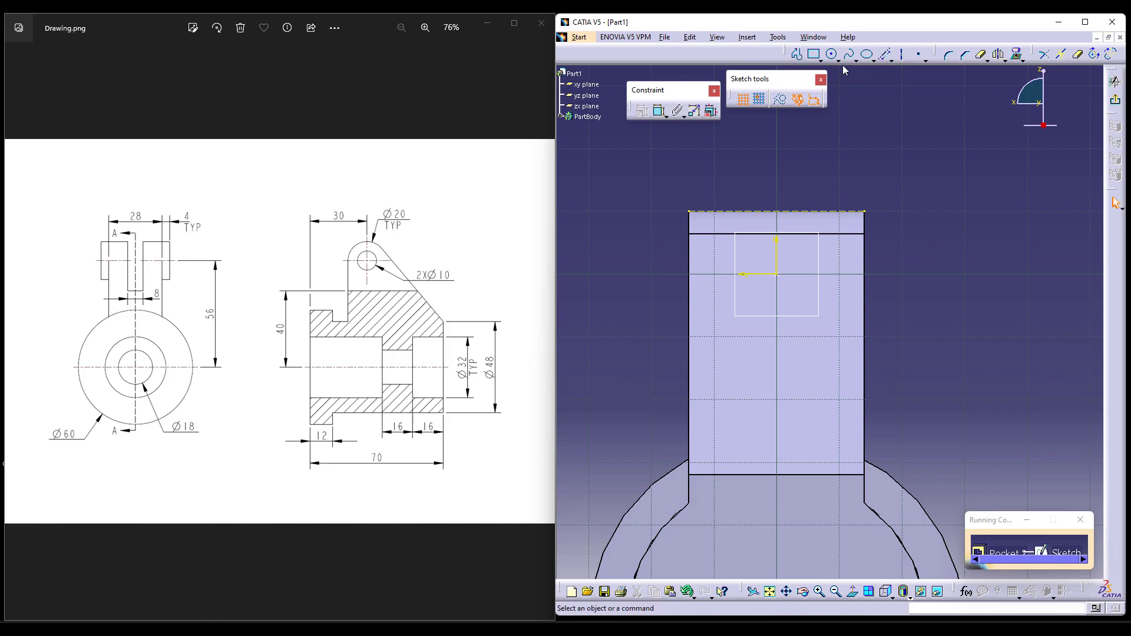
Sketch a slot rectangle about 8 mm wide and 19 mm tall hanging from the lug's top edge
{"action": "left_click", "coordinate": [815, 55]}
{"action": "left_click", "coordinate": [751, 211]}
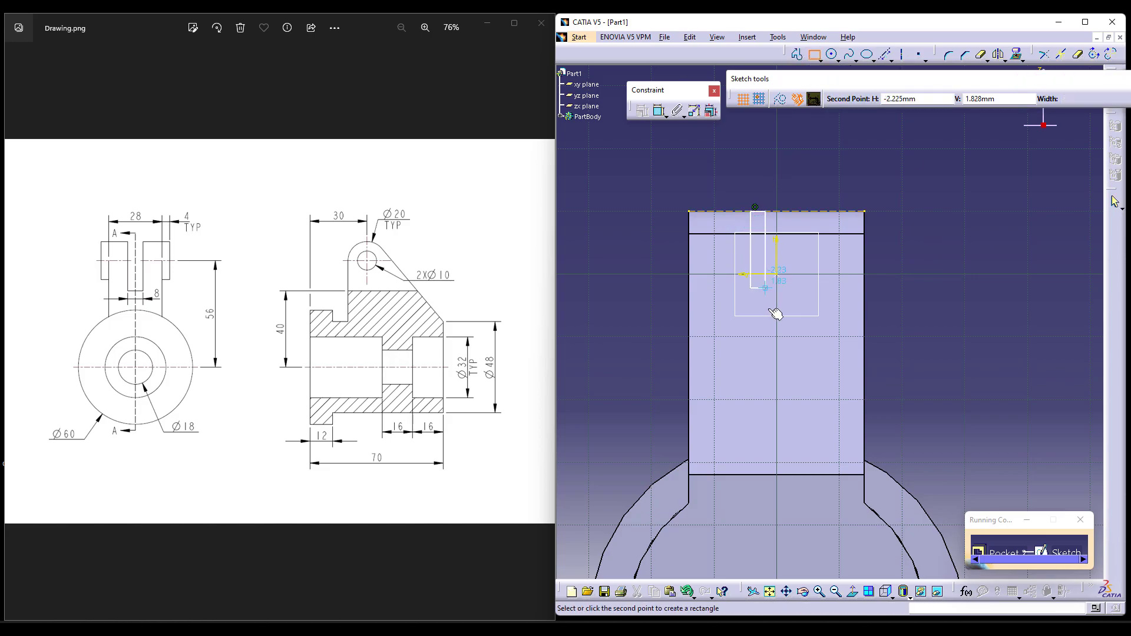
{"action": "left_click", "coordinate": [799, 333]}
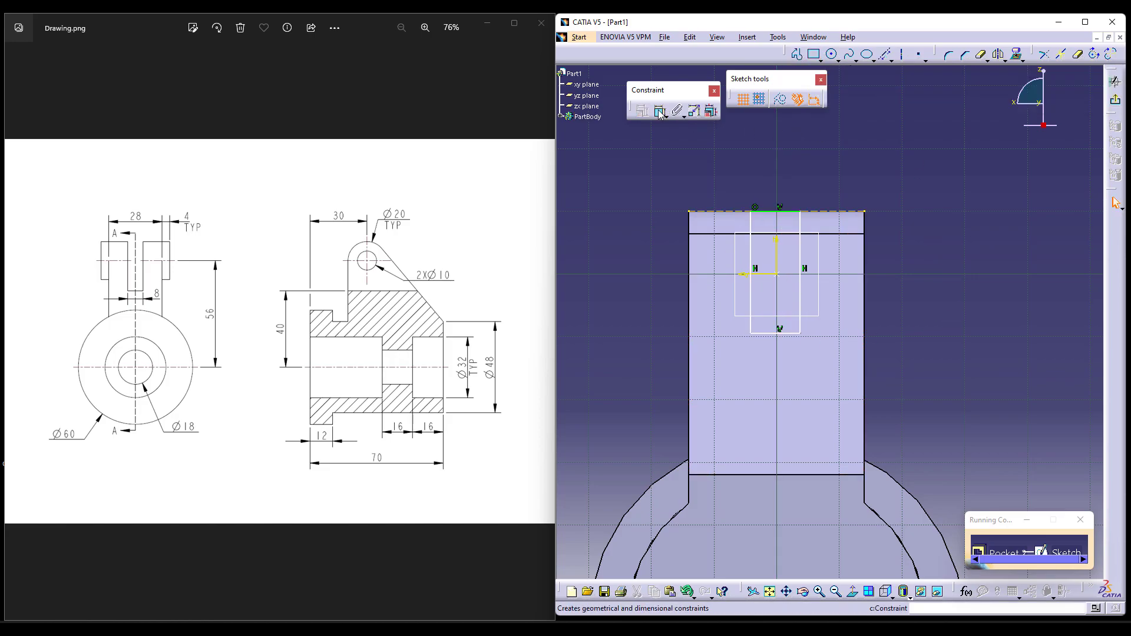
Constrain the rectangle's two vertical sides symmetrically about the sketch's vertical axis
{"action": "left_click", "coordinate": [751, 253]}
{"action": "left_click", "coordinate": [800, 253]}
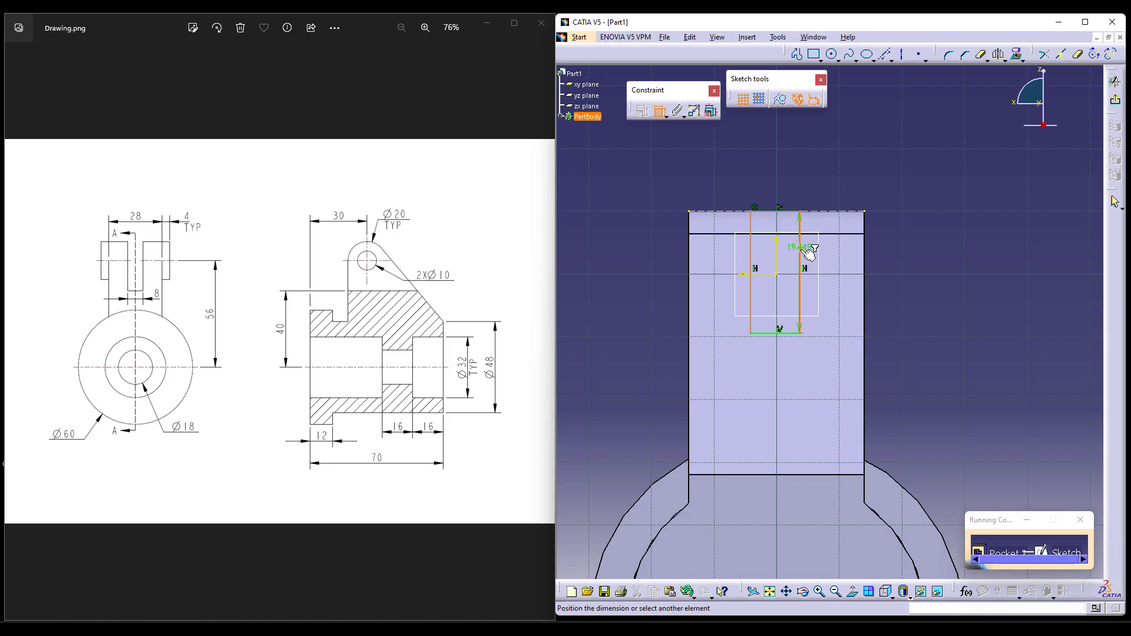
{"action": "right_click", "coordinate": [831, 156]}
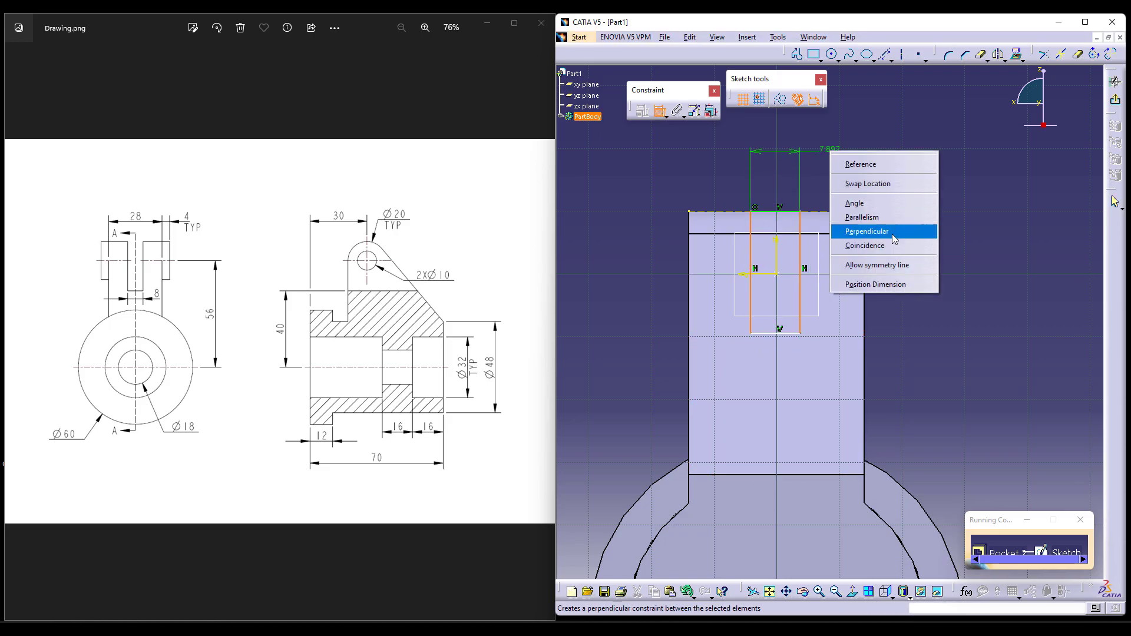
{"action": "left_click", "coordinate": [890, 268]}
{"action": "left_click", "coordinate": [779, 253]}
Dimension the width between the rectangle's vertical sides and set it to 8 mm
{"action": "left_click", "coordinate": [659, 112]}
{"action": "left_click", "coordinate": [767, 156]}
{"action": "double_click", "coordinate": [774, 154]}
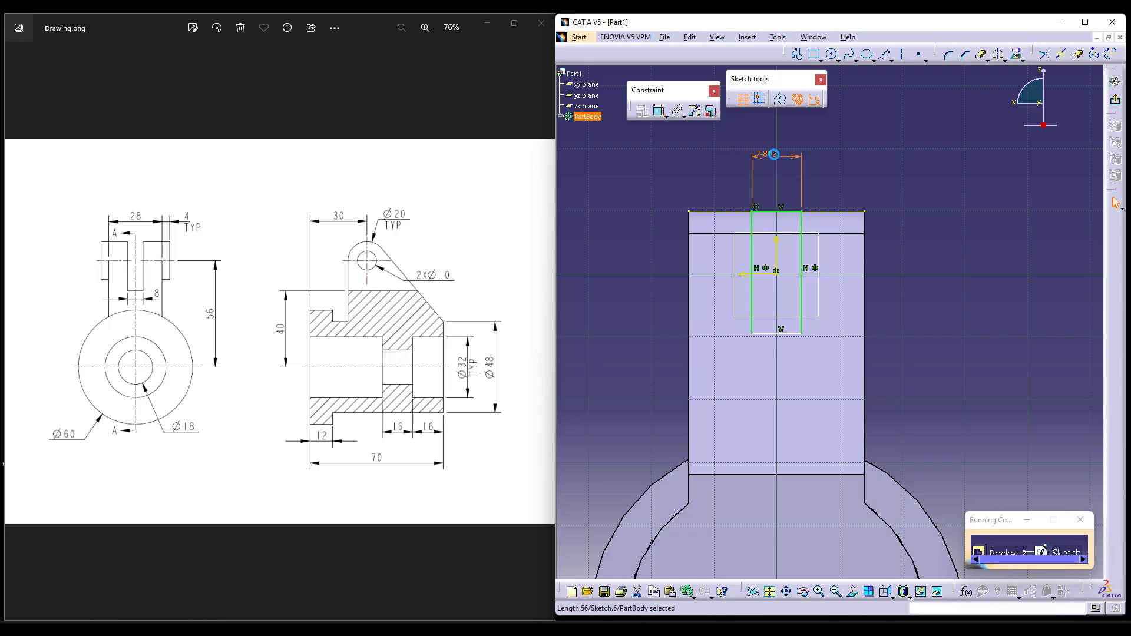
{"action": "type", "text": "8mm"}
{"action": "key", "text": "Return"}
{"action": "mouse_move", "coordinate": [934, 381]}
{"action": "middle_mouse_down"}
{"action": "mouse_move", "coordinate": [933, 270]}
{"action": "mouse_move", "coordinate": [928, 303]}
{"action": "middle_mouse_up"}
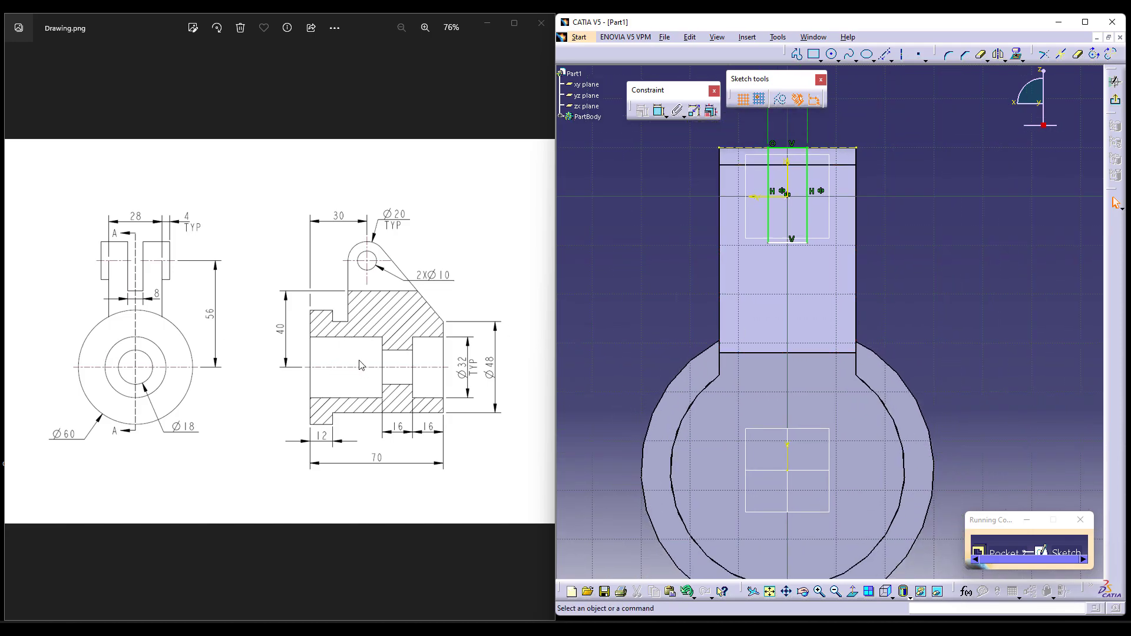
Dimension the slot rectangle's lower edge from the sketch's horizontal axis and set the distance to 40 mm
{"action": "left_click", "coordinate": [659, 112]}
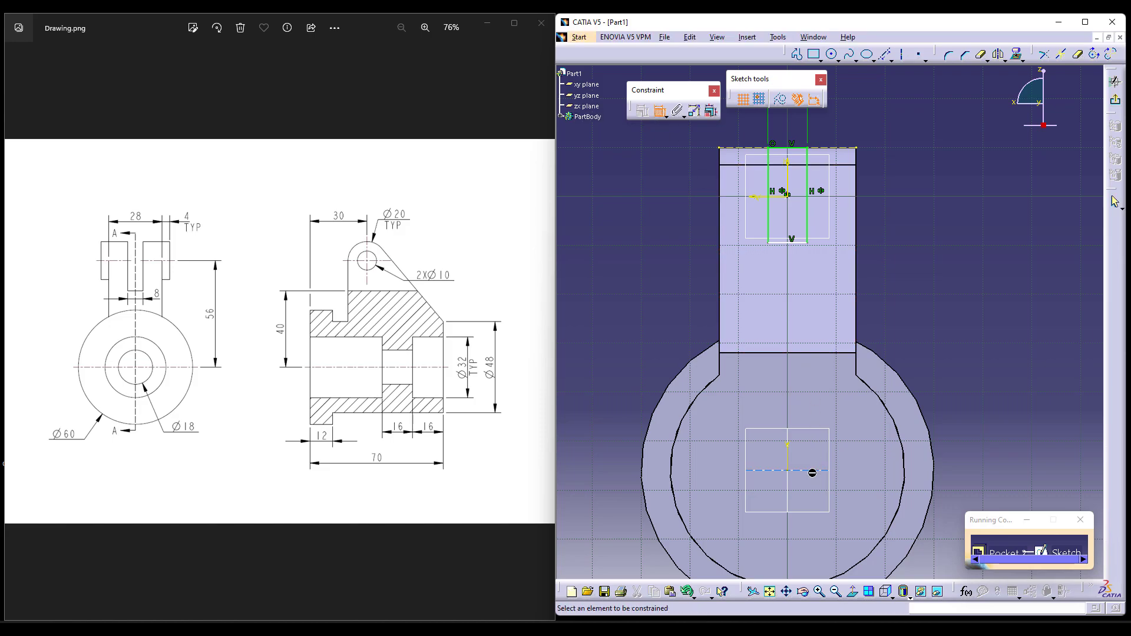
{"action": "left_click", "coordinate": [820, 470]}
{"action": "left_click", "coordinate": [801, 242]}
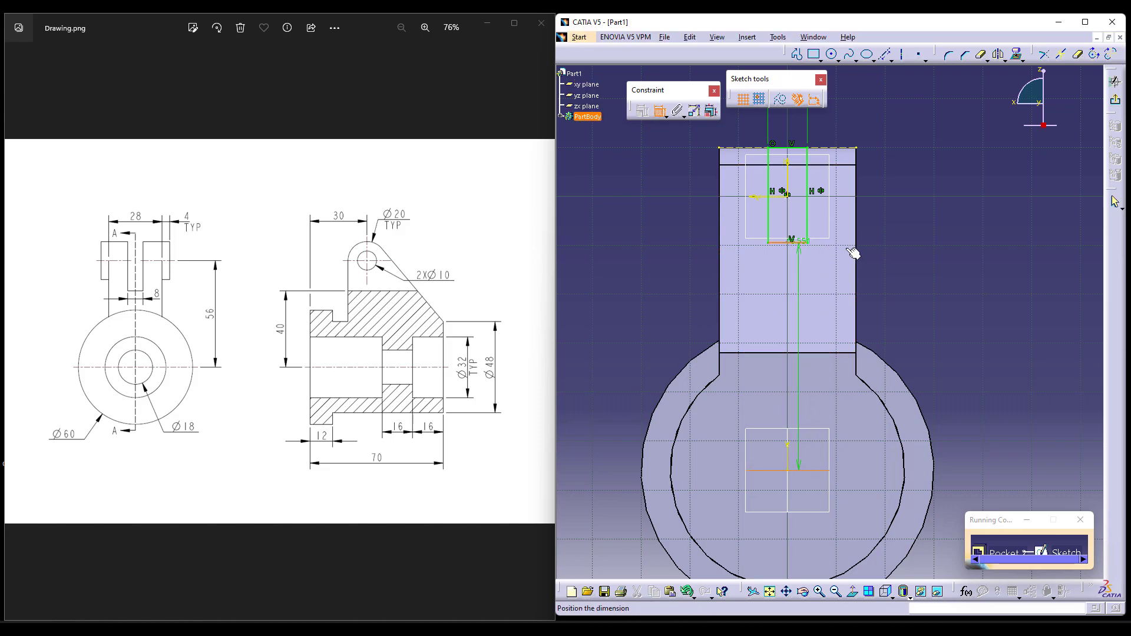
{"action": "double_click", "coordinate": [981, 368]}
{"action": "type", "text": "40"}
{"action": "key", "text": "Return"}
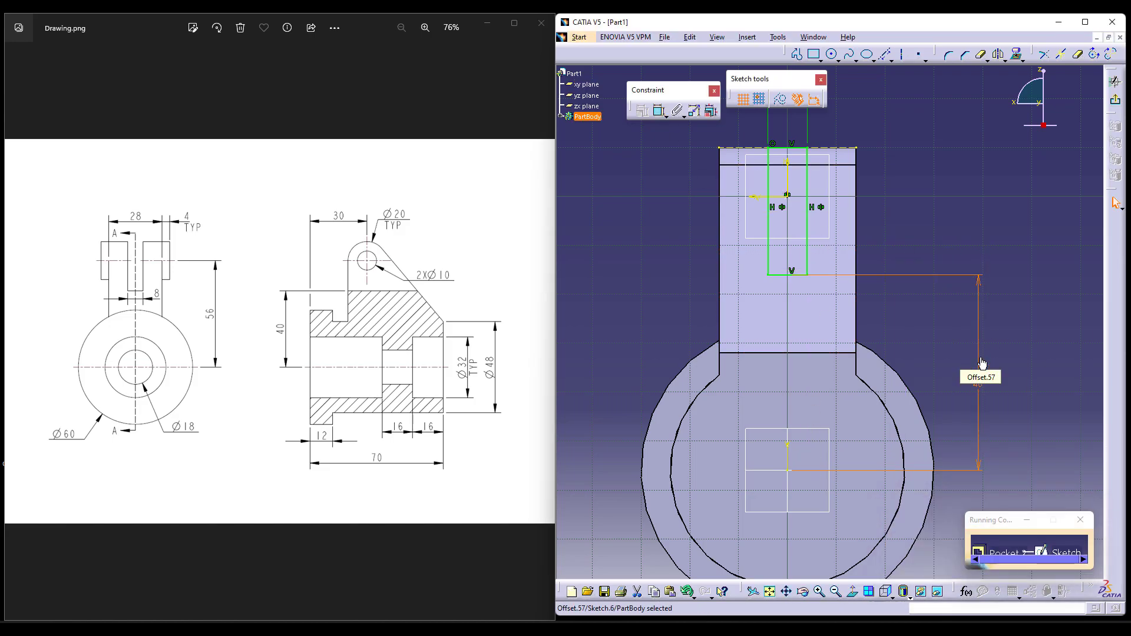
Finish the slot sketch and cut the pocket through the lug with its limit type set to Up to next
{"action": "left_click", "coordinate": [1119, 108]}
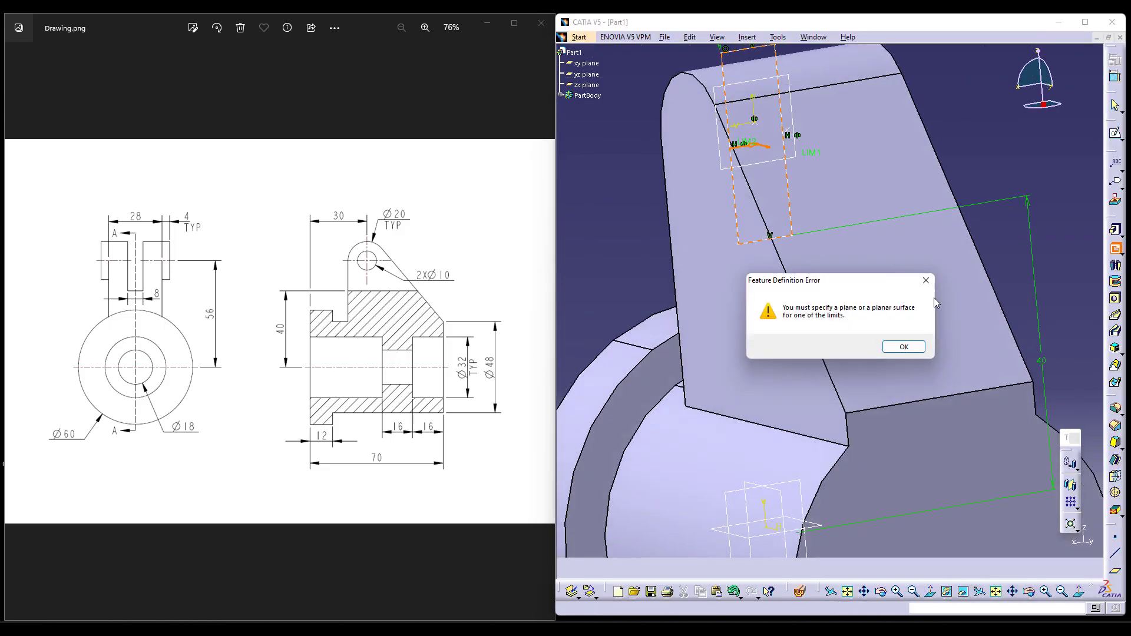
{"action": "key", "text": "Return"}
{"action": "middle_click_drag", "start_coordinate": [868, 167], "coordinate": [719, 104]}
{"action": "left_click", "coordinate": [1061, 165]}
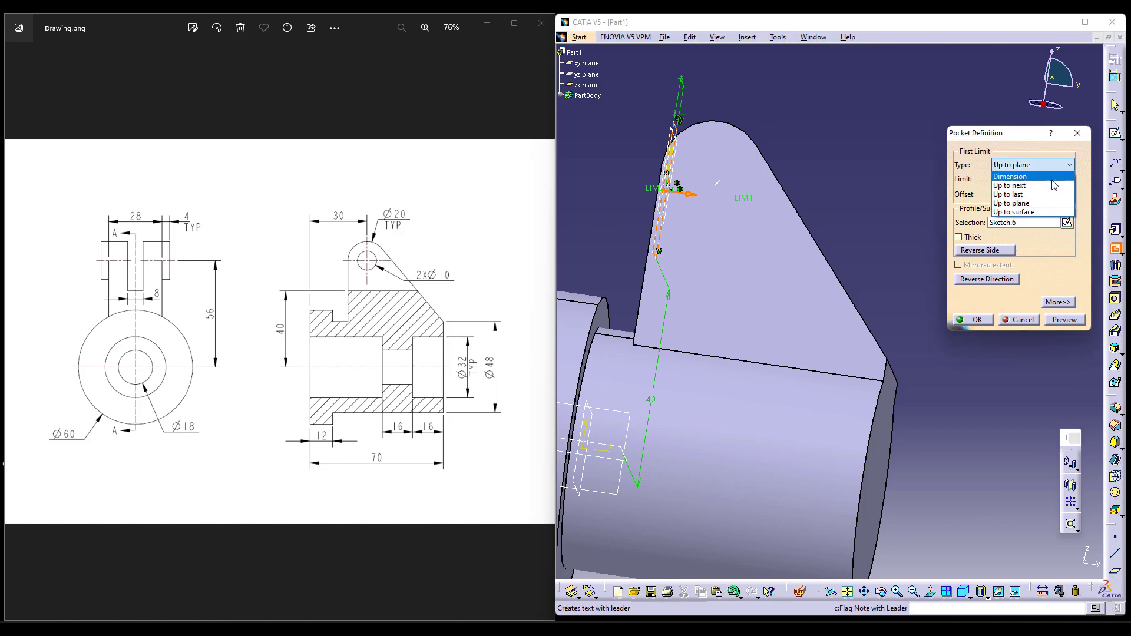
{"action": "left_click", "coordinate": [1014, 183]}
{"action": "left_click", "coordinate": [976, 320]}
{"action": "middle_click_drag", "start_coordinate": [804, 197], "coordinate": [955, 468]}
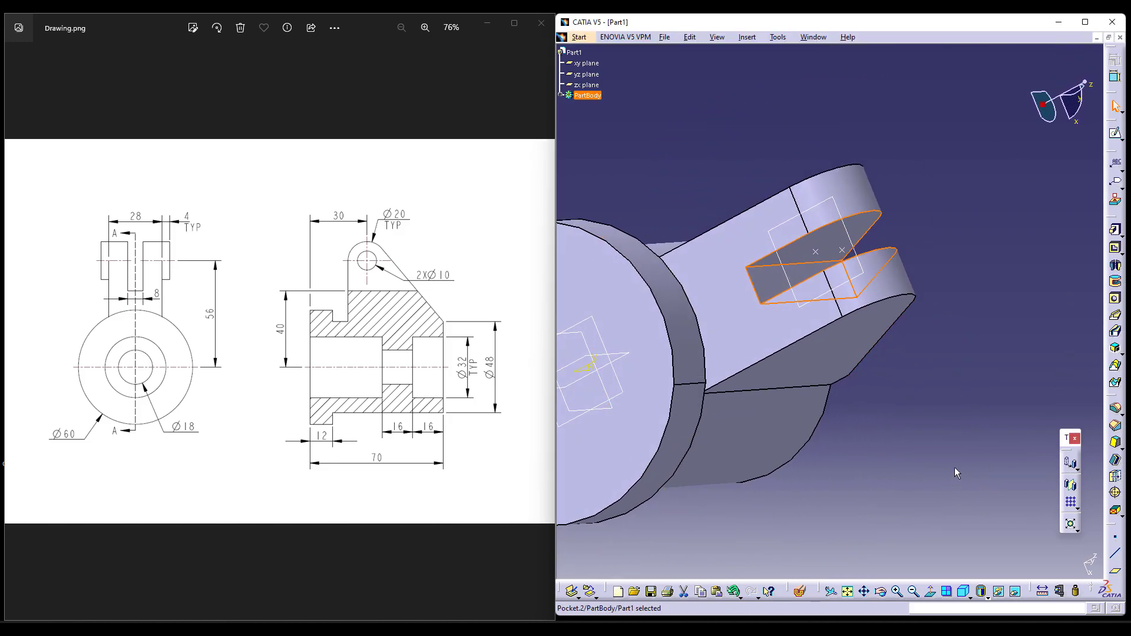
{"action": "left_click", "coordinate": [964, 600]}
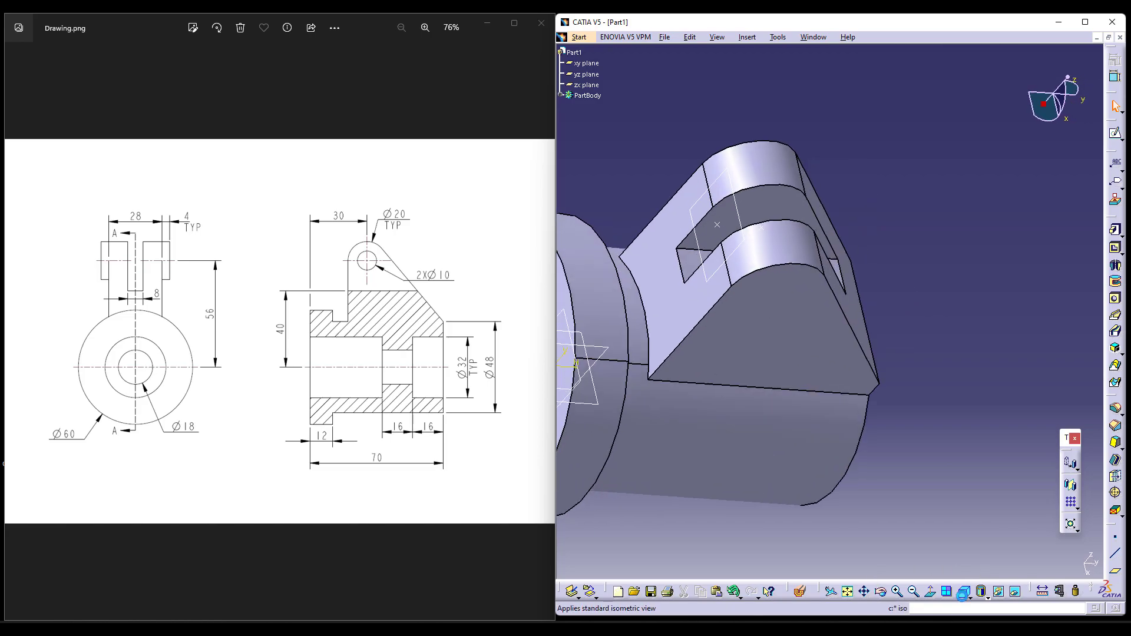
{"action": "mouse_move", "coordinate": [934, 512]}
{"action": "middle_mouse_down"}
{"action": "mouse_move", "coordinate": [946, 500]}
{"action": "mouse_move", "coordinate": [942, 519]}
{"action": "middle_mouse_up"}
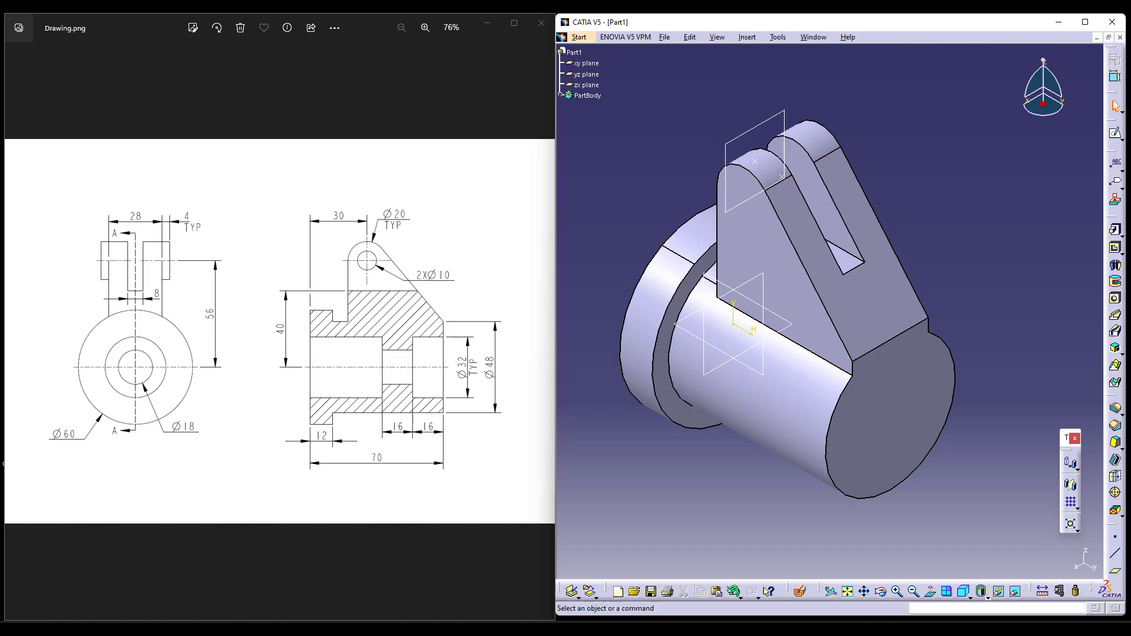
Start a Groove feature with a new sketch on the yz plane
{"action": "left_click", "coordinate": [1117, 284]}
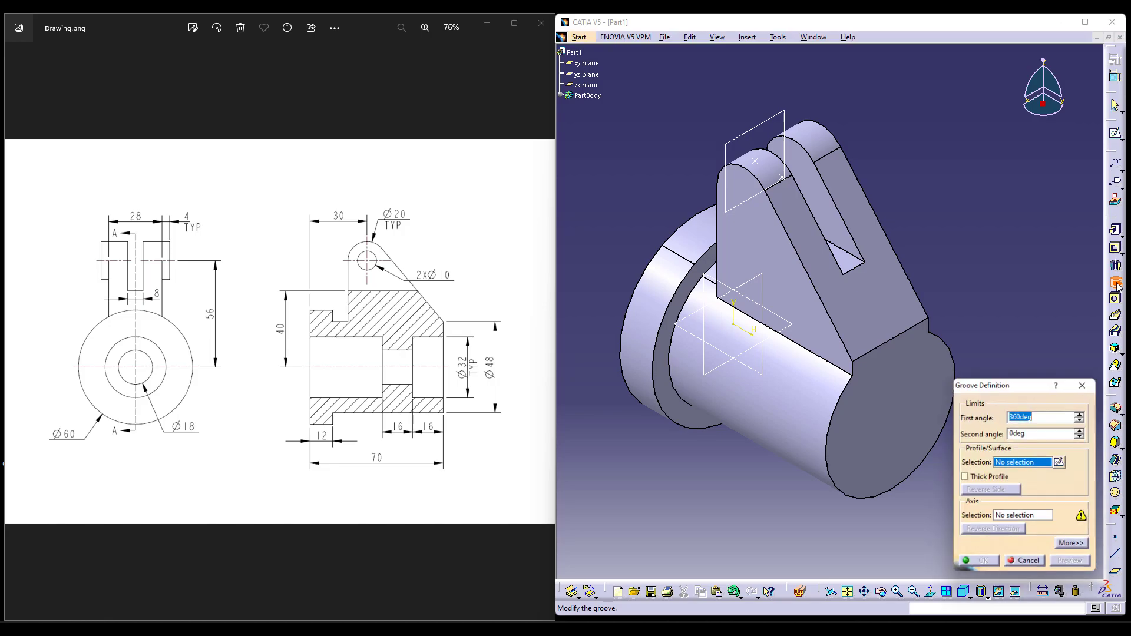
{"action": "left_click", "coordinate": [1060, 464]}
{"action": "left_click", "coordinate": [719, 281]}
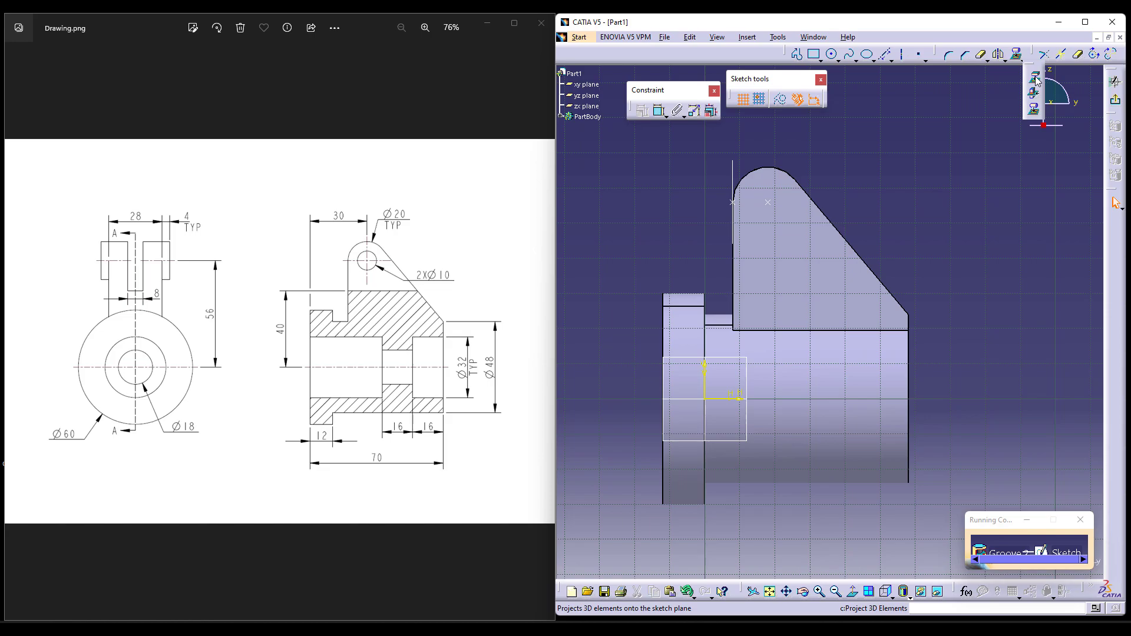
Project the cylinder's axis and its end-face edge into the sketch, turning the edge into construction geometry
{"action": "left_click", "coordinate": [1038, 81]}
{"action": "left_click", "coordinate": [904, 389]}
{"action": "middle_click_drag", "start_coordinate": [971, 327], "coordinate": [970, 275]}
{"action": "left_click", "coordinate": [908, 313]}
{"action": "left_click", "coordinate": [1020, 54]}
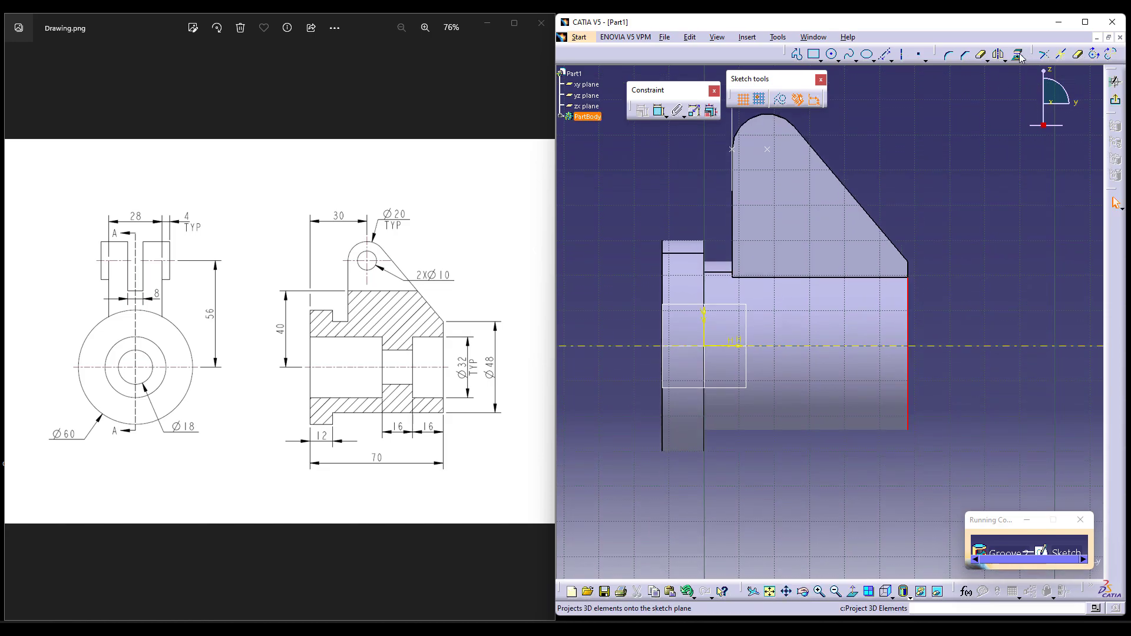
{"action": "left_click", "coordinate": [781, 100]}
{"action": "left_click", "coordinate": [1028, 192]}
{"action": "middle_click_drag", "start_coordinate": [1027, 192], "coordinate": [1023, 222]}
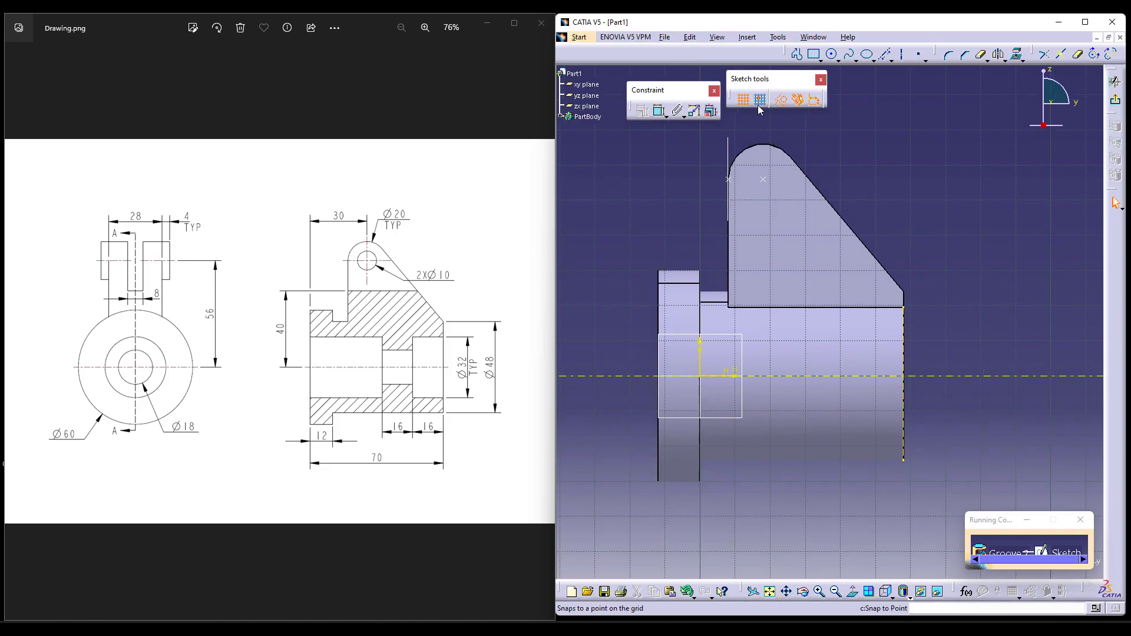
Sketch an open stepped profile about 13 mm above the axis, from the end-face edge past the flange, with a middle step toward the axis
{"action": "left_click", "coordinate": [798, 54]}
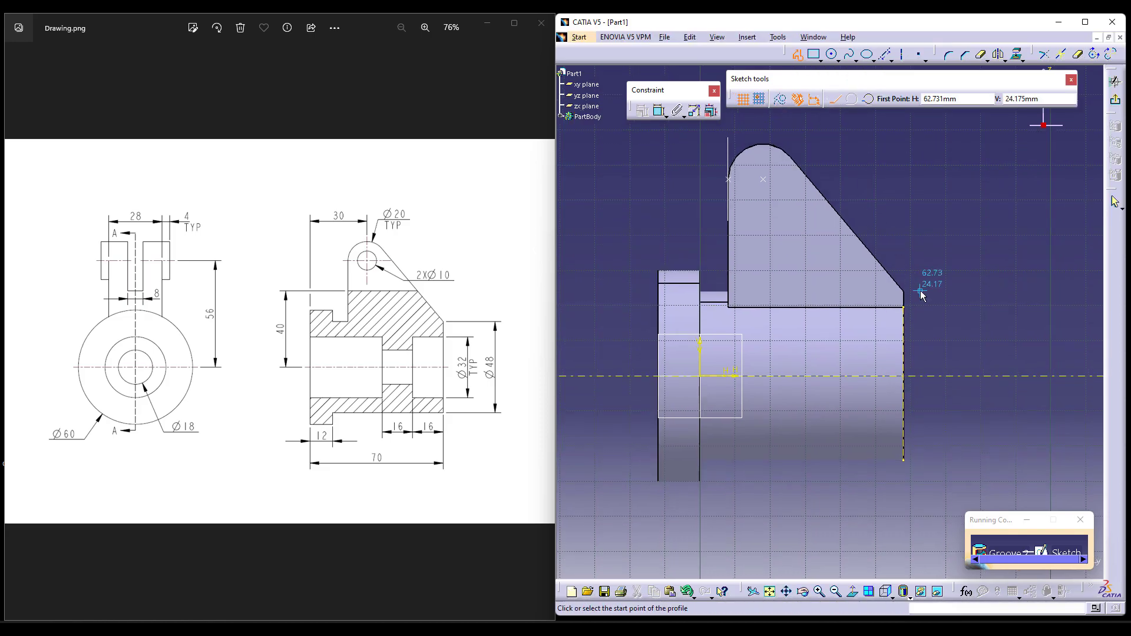
{"action": "left_click", "coordinate": [905, 326]}
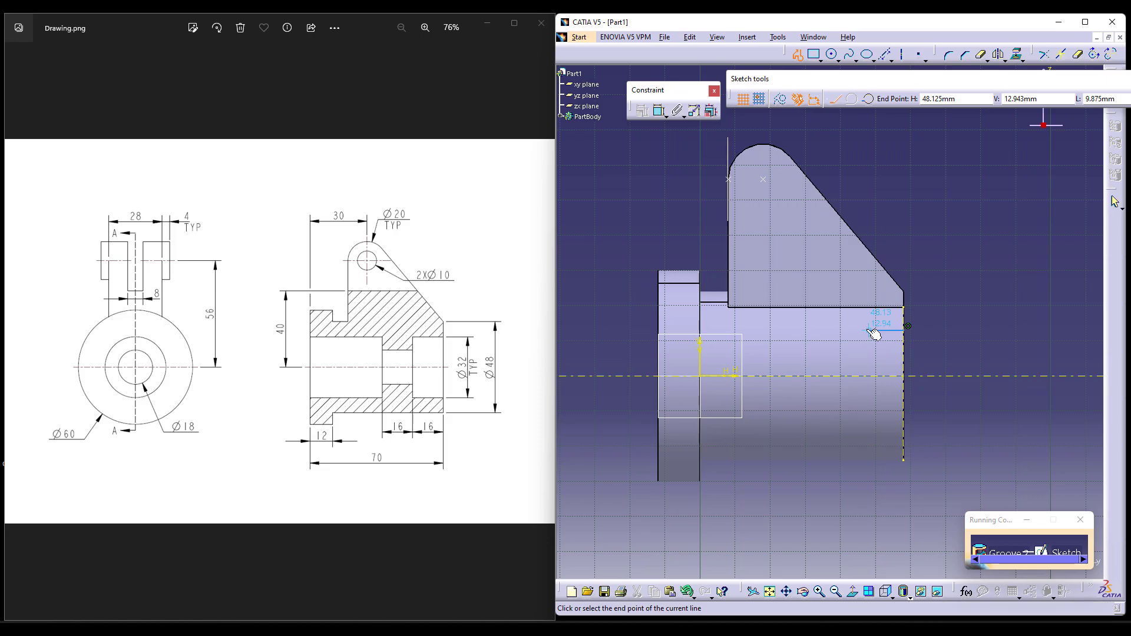
{"action": "left_click", "coordinate": [822, 354]}
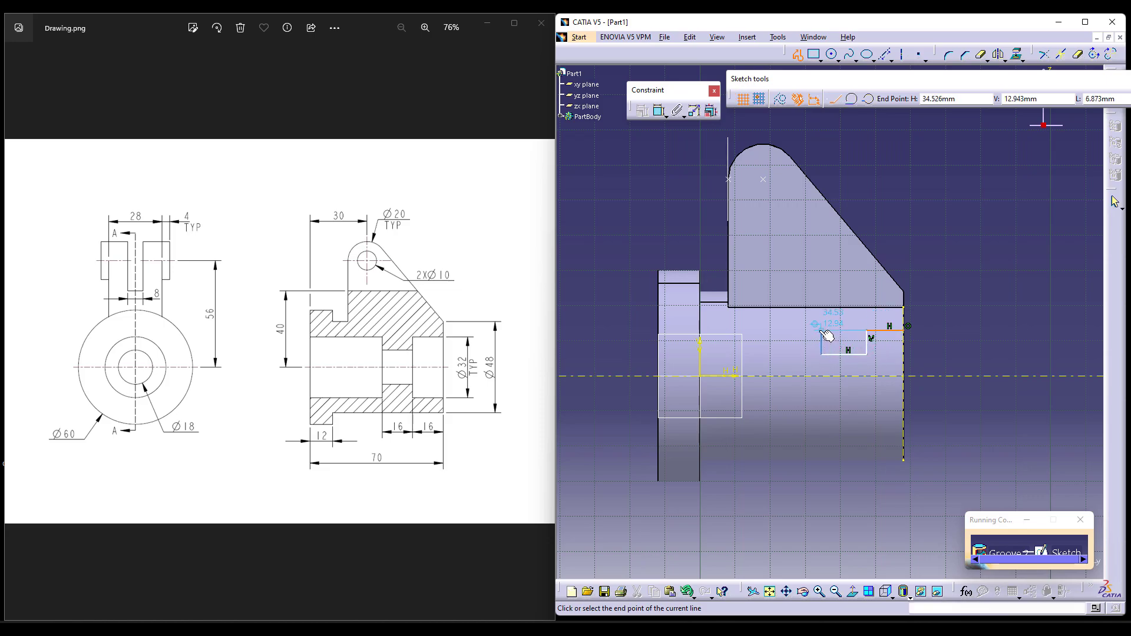
{"action": "left_click", "coordinate": [822, 330]}
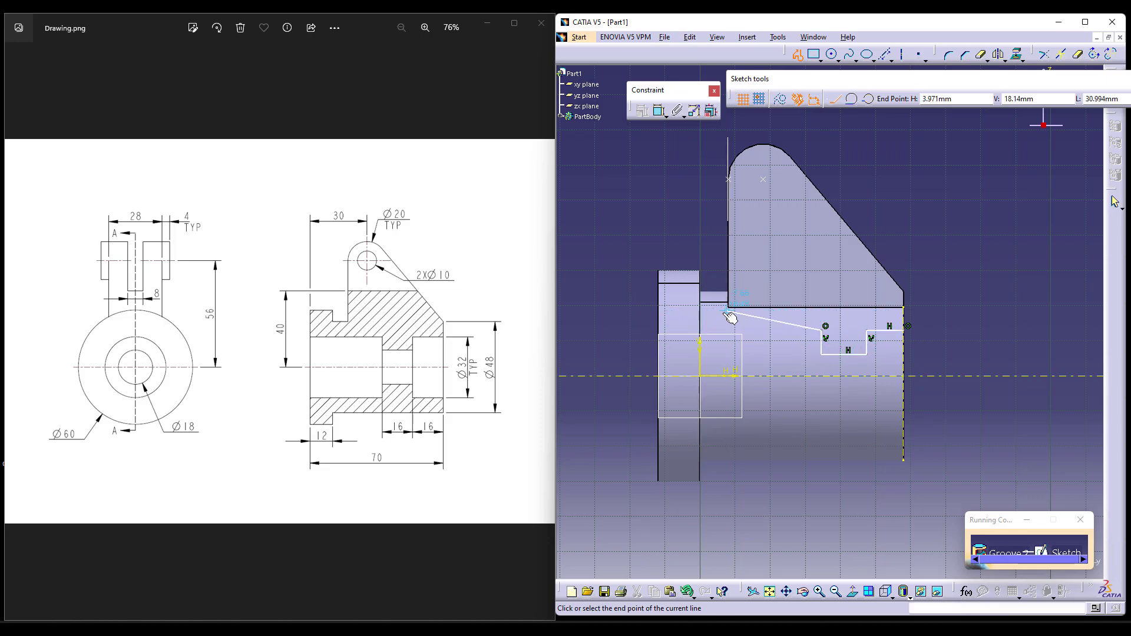
{"action": "double_click", "coordinate": [650, 332]}
{"action": "left_click", "coordinate": [770, 592]}
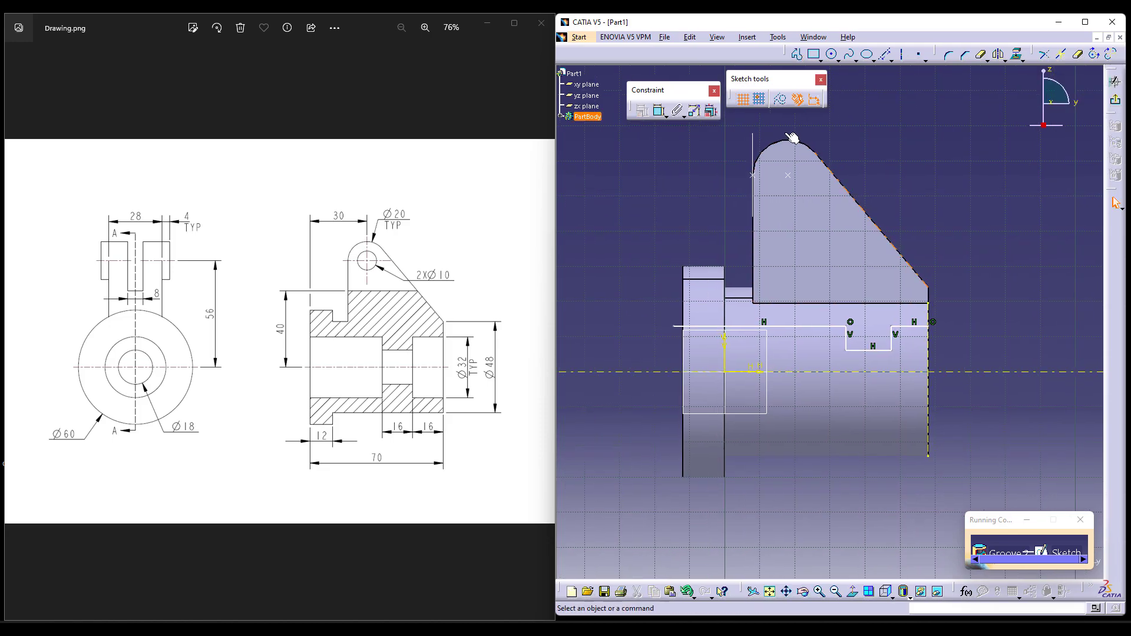
Constrain the stepped profile's free end coincident with the flange's outer face
{"action": "left_click", "coordinate": [653, 115]}
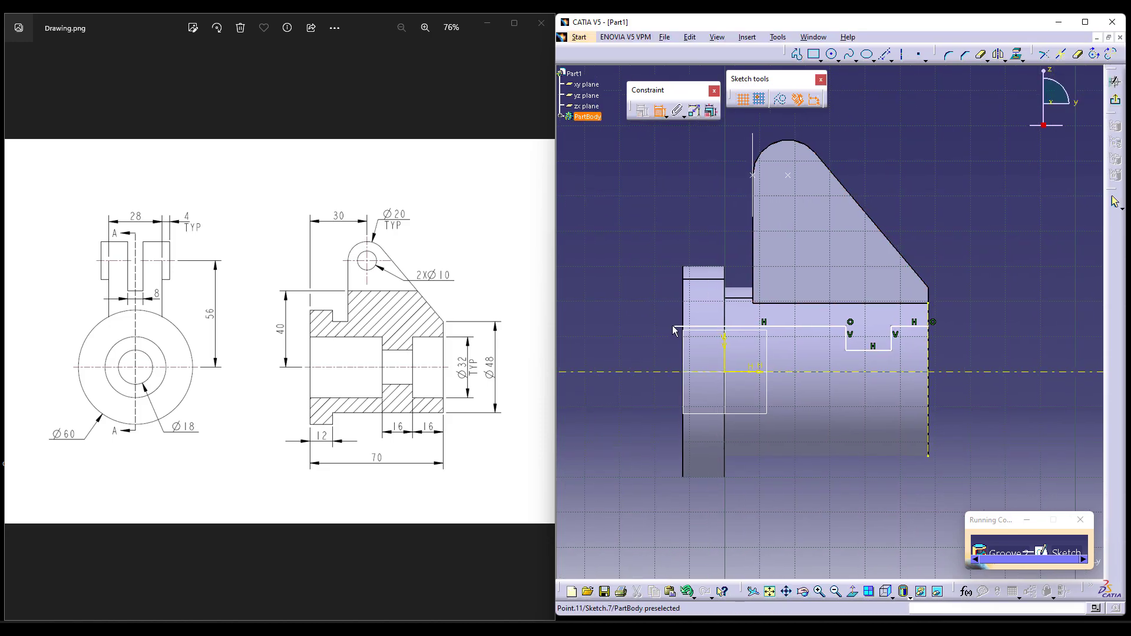
{"action": "left_click", "coordinate": [682, 309]}
{"action": "right_click", "coordinate": [622, 229]}
{"action": "left_click", "coordinate": [655, 279]}
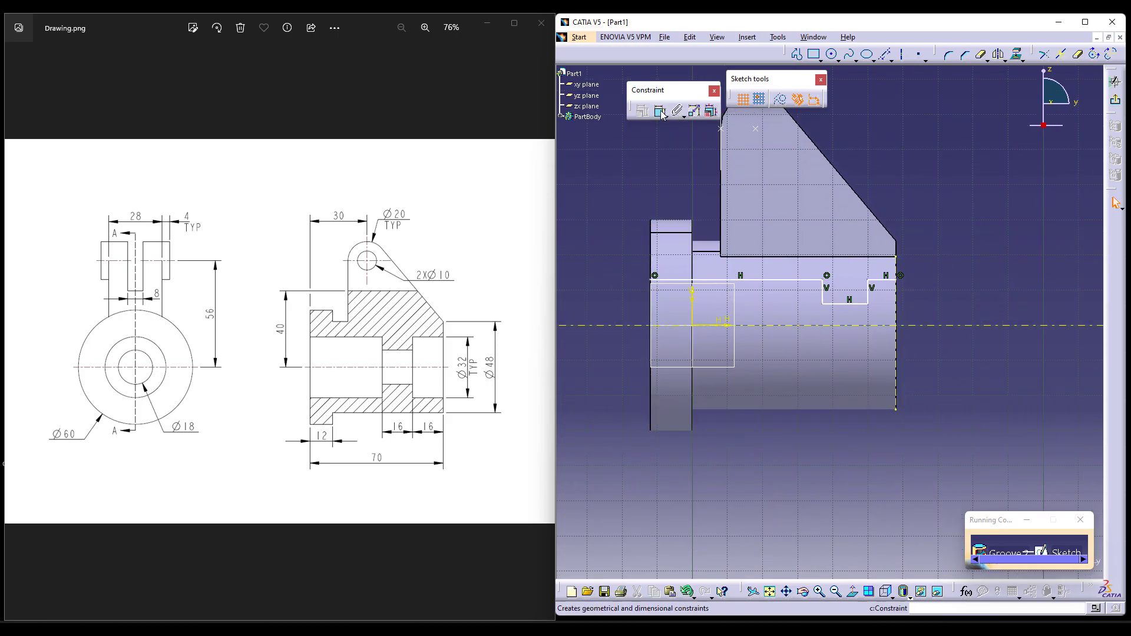
Dimension the distance from the cylinder's end face to the nearer step wall and set it to 16 mm
{"action": "left_click", "coordinate": [869, 290]}
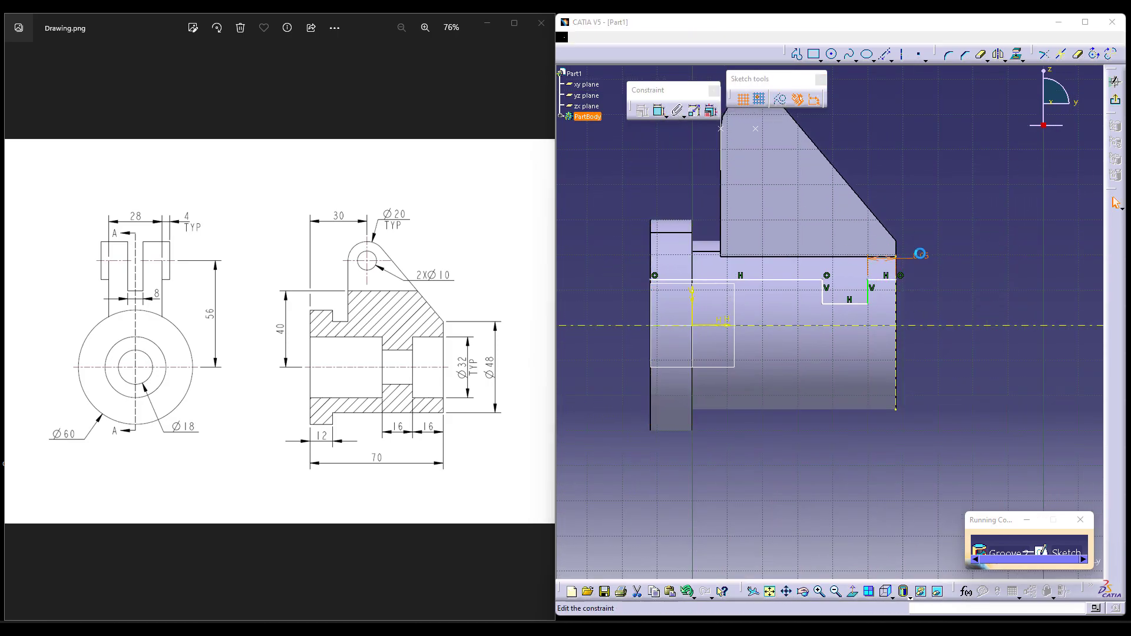
{"action": "double_click", "coordinate": [922, 260]}
{"action": "type", "text": "16"}
{"action": "key", "text": "Return"}
Dimension the length of the profile's middle step and set it to 16 mm
{"action": "left_click", "coordinate": [659, 110]}
{"action": "left_click", "coordinate": [831, 304]}
{"action": "left_click", "coordinate": [925, 219]}
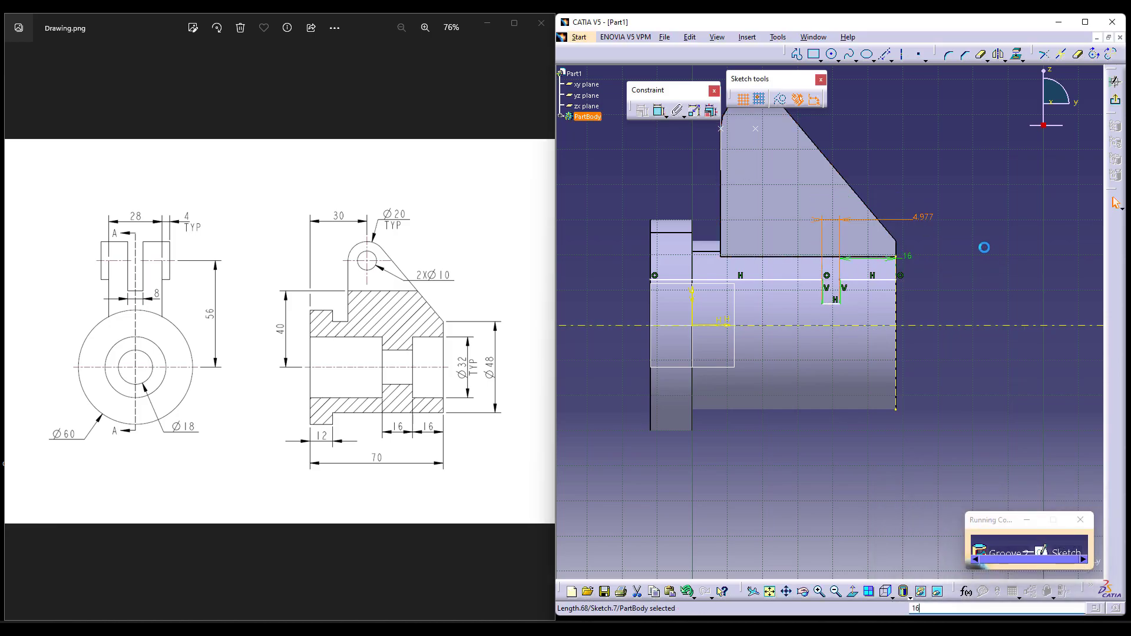
{"action": "left_click", "coordinate": [855, 348]}
{"action": "double_click", "coordinate": [931, 223]}
{"action": "type", "text": "16mm"}
{"action": "key", "text": "Return"}
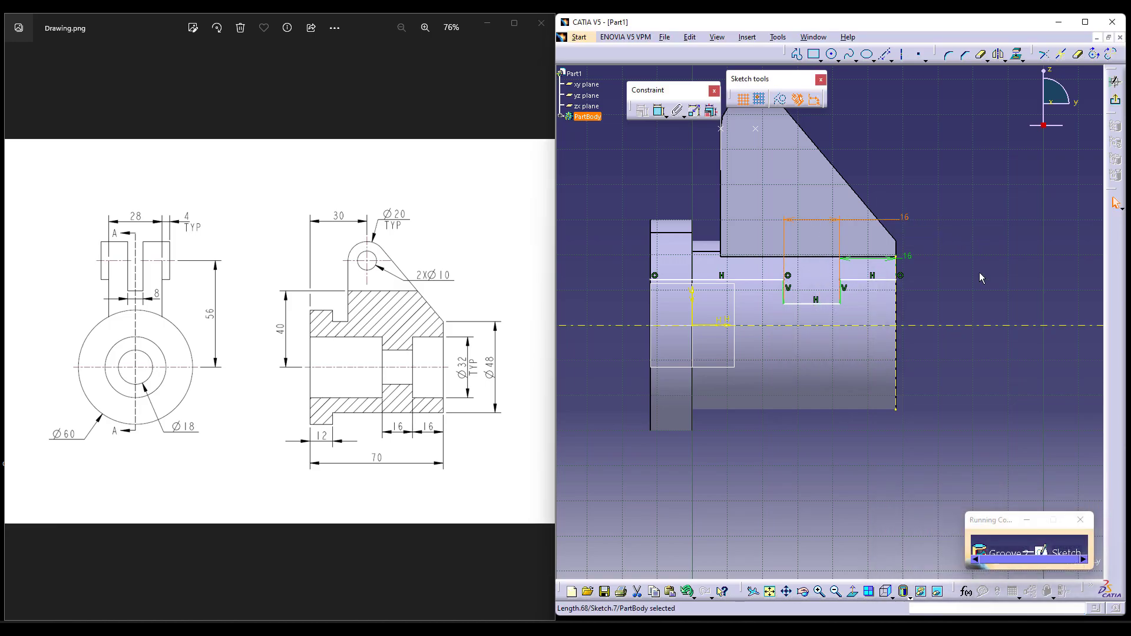
Add a diameter dimension from the profile's outer line to the cylinder axis and set it to 32 mm
{"action": "left_click", "coordinate": [886, 281]}
{"action": "left_click", "coordinate": [930, 325]}
{"action": "right_click", "coordinate": [927, 303]}
{"action": "left_click", "coordinate": [973, 357]}
{"action": "left_click", "coordinate": [996, 331]}
{"action": "double_click", "coordinate": [983, 303]}
{"action": "type", "text": "32mm"}
{"action": "key", "text": "Return"}
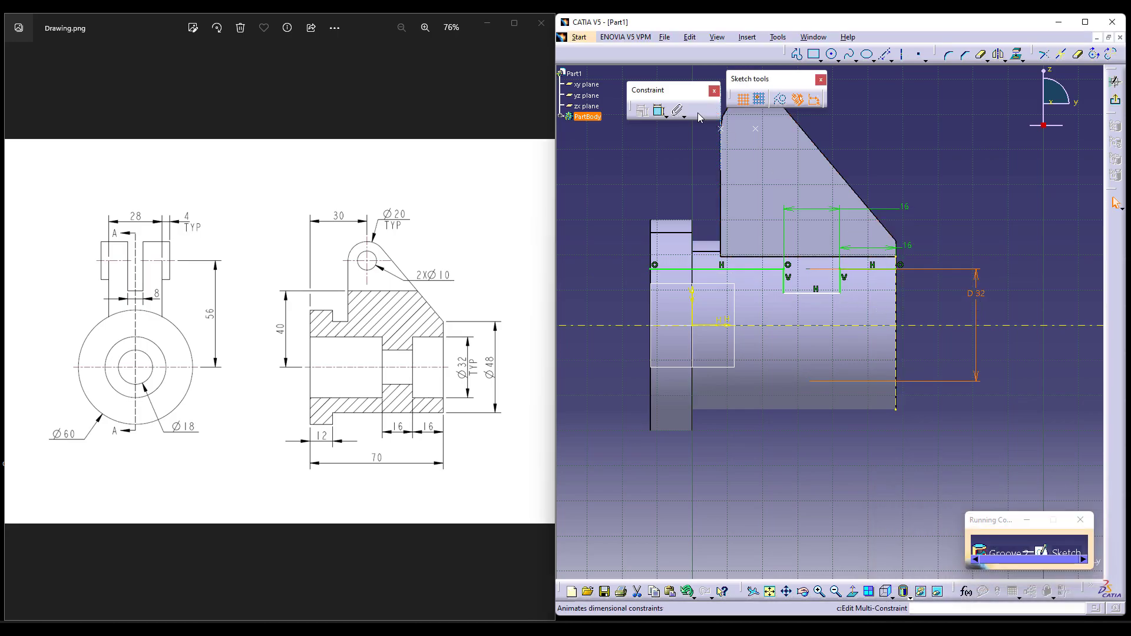
Add a diameter dimension from the middle step's line to the cylinder axis and set it to 18 mm
{"action": "left_click", "coordinate": [658, 112]}
{"action": "left_click", "coordinate": [815, 293]}
{"action": "left_click", "coordinate": [843, 325]}
{"action": "right_click", "coordinate": [934, 299]}
{"action": "left_click", "coordinate": [940, 346]}
{"action": "left_click", "coordinate": [946, 335]}
{"action": "double_click", "coordinate": [946, 335]}
{"action": "type", "text": "18"}
{"action": "key", "text": "Return"}
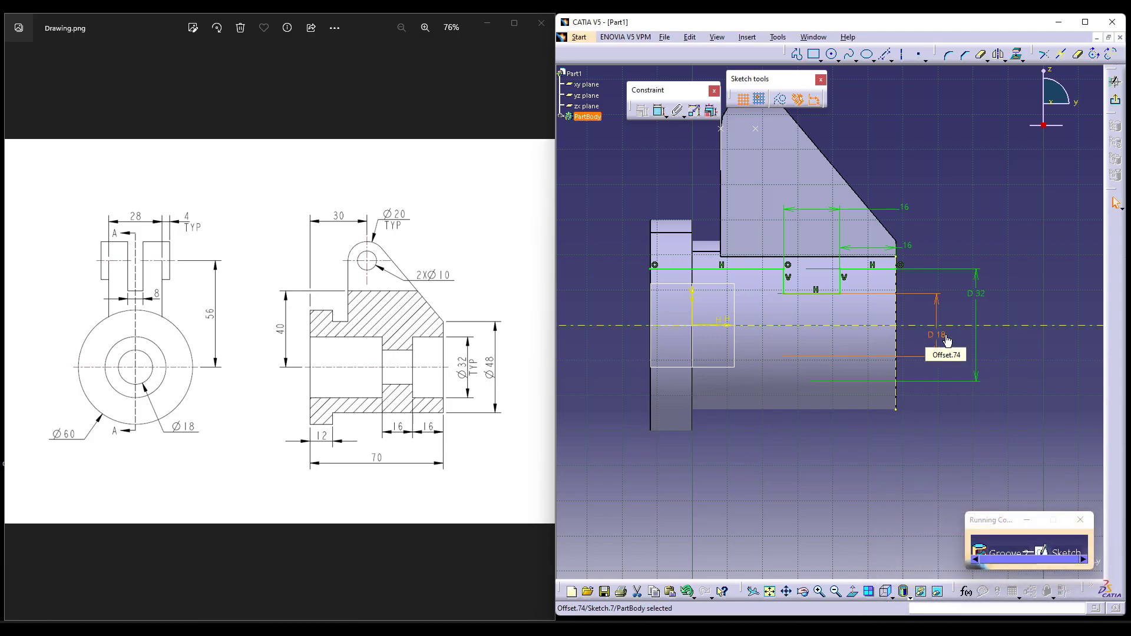
Close the groove profile with lines down the flange face, along the axis and up the cylinder's end face
{"action": "left_click", "coordinate": [797, 54]}
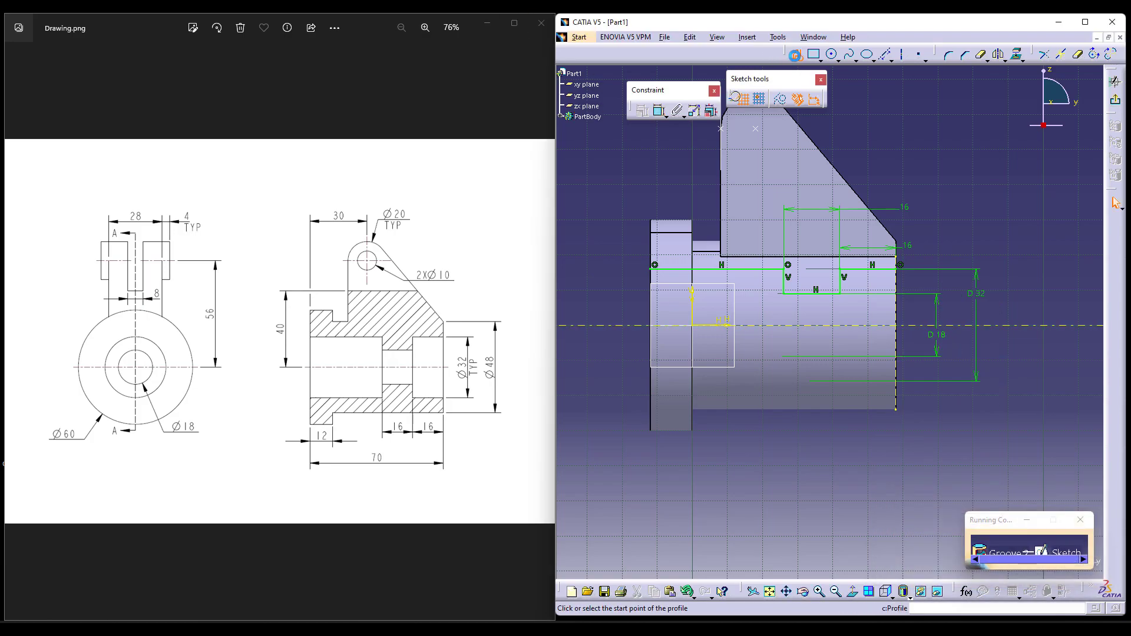
{"action": "left_click", "coordinate": [654, 266]}
{"action": "left_click", "coordinate": [655, 320]}
{"action": "left_click", "coordinate": [902, 323]}
{"action": "left_click", "coordinate": [901, 266]}
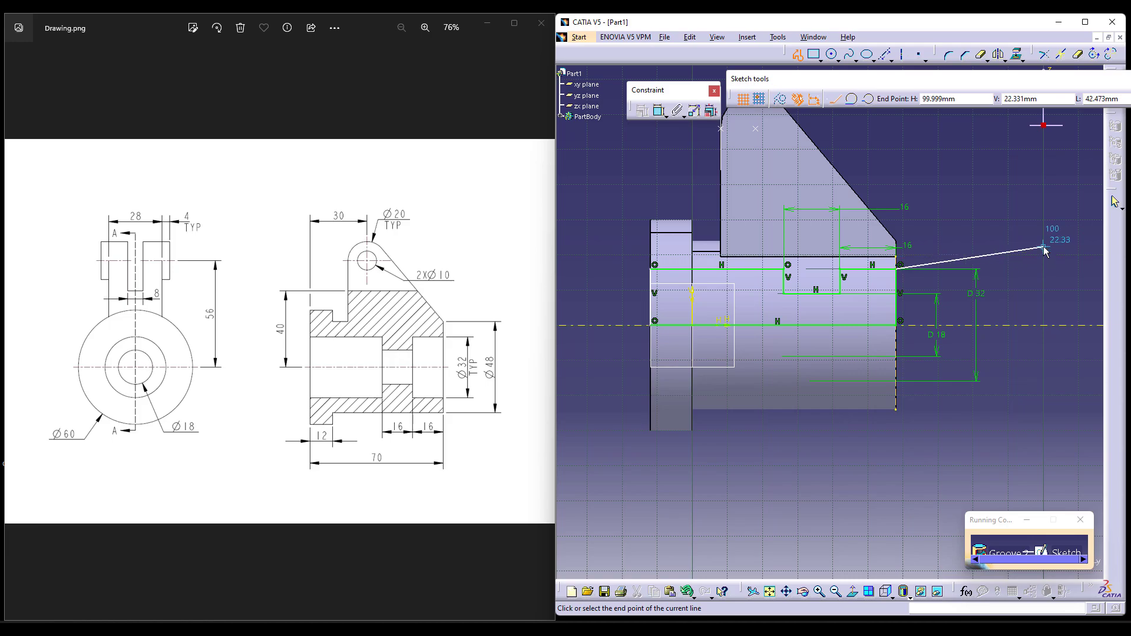
{"action": "key", "text": "Escape"}
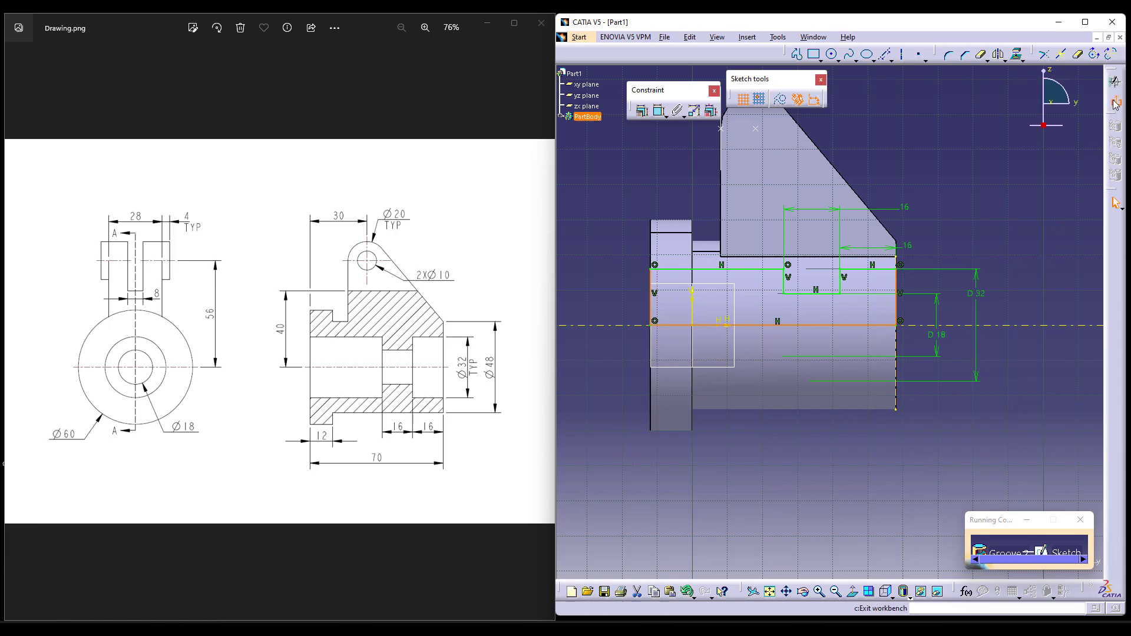
Finish the profile sketch and cut the stepped bore as a 360° groove around the sketch axis
{"action": "left_click", "coordinate": [1114, 101]}
{"action": "left_click", "coordinate": [980, 562]}
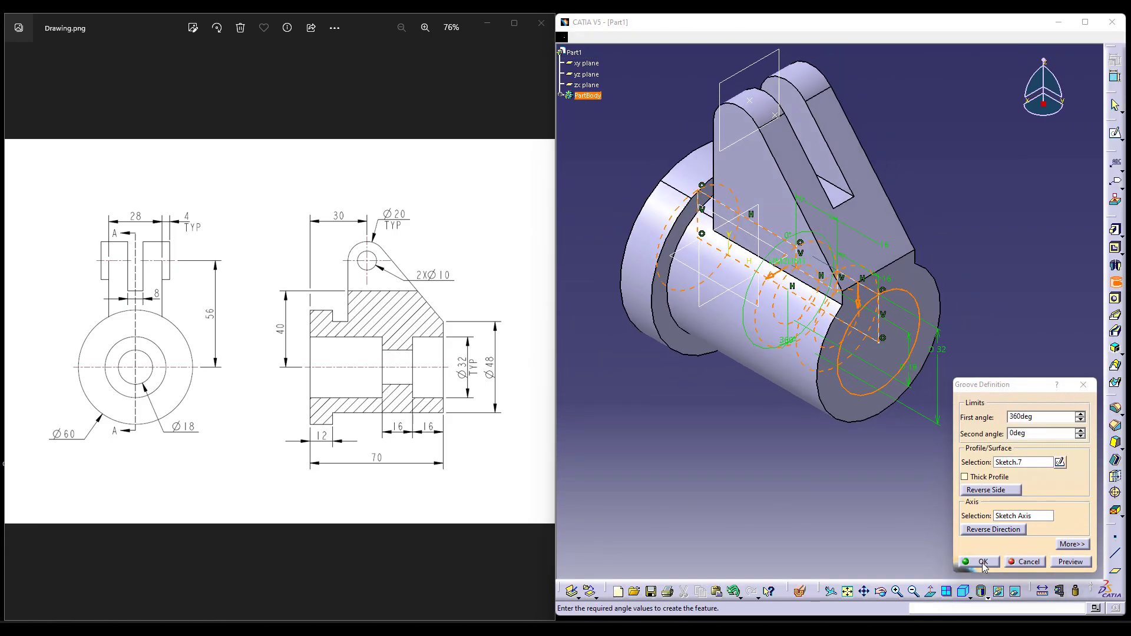
{"action": "left_click", "coordinate": [851, 484]}
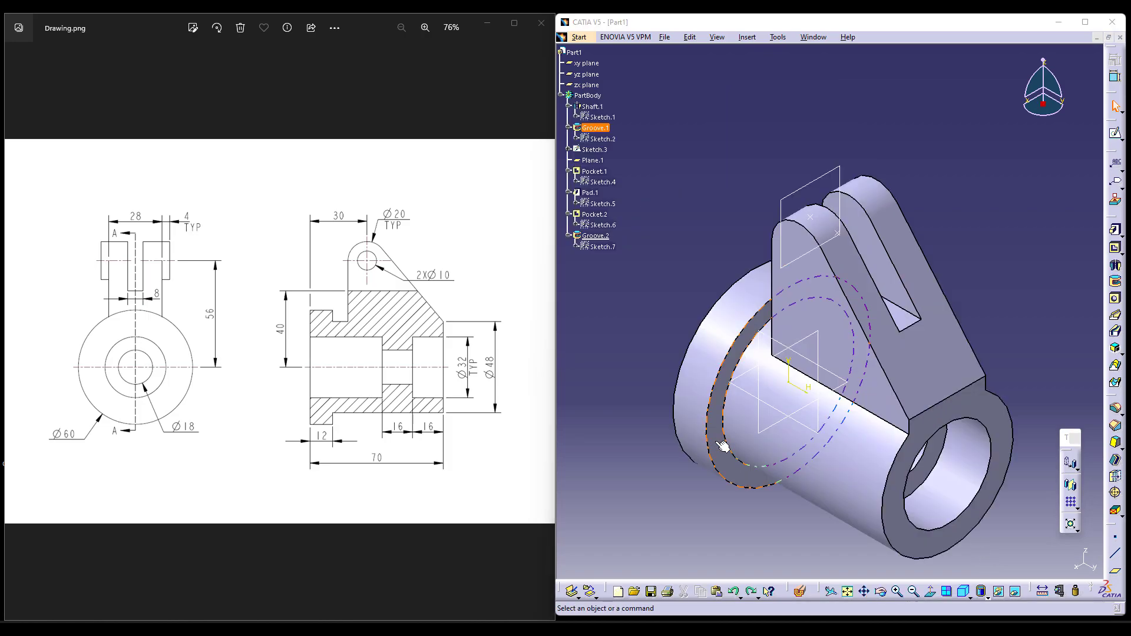
{"action": "middle_click_drag", "start_coordinate": [723, 446], "coordinate": [766, 397]}
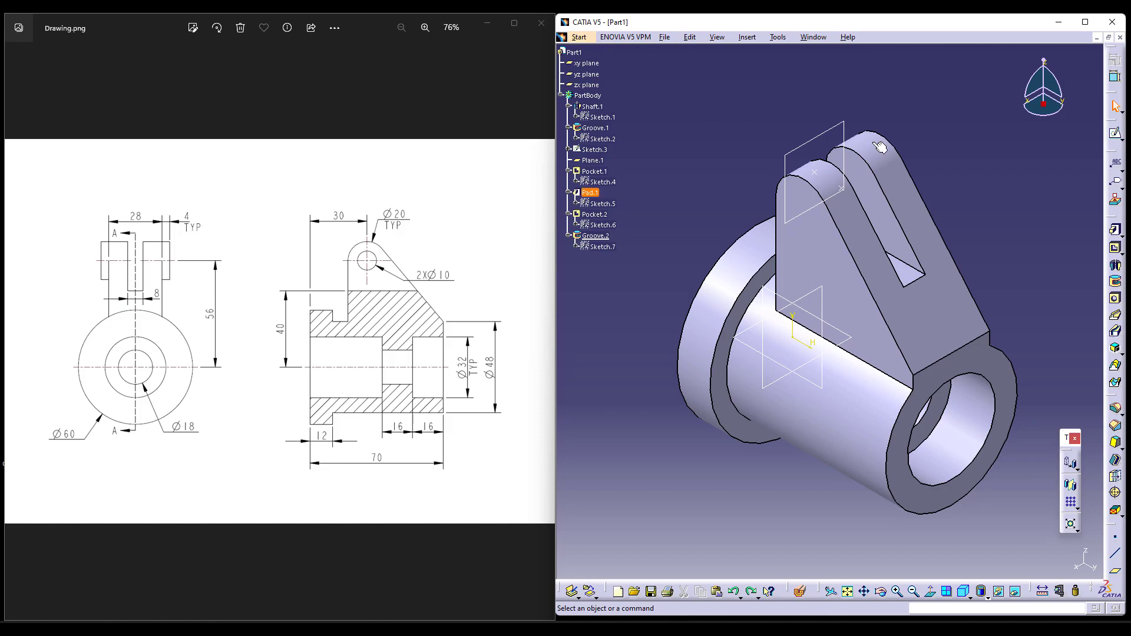
Start a Pad feature with a new sketch on the lug's flat side face
{"action": "left_click", "coordinate": [1117, 232]}
{"action": "left_click", "coordinate": [1067, 222]}
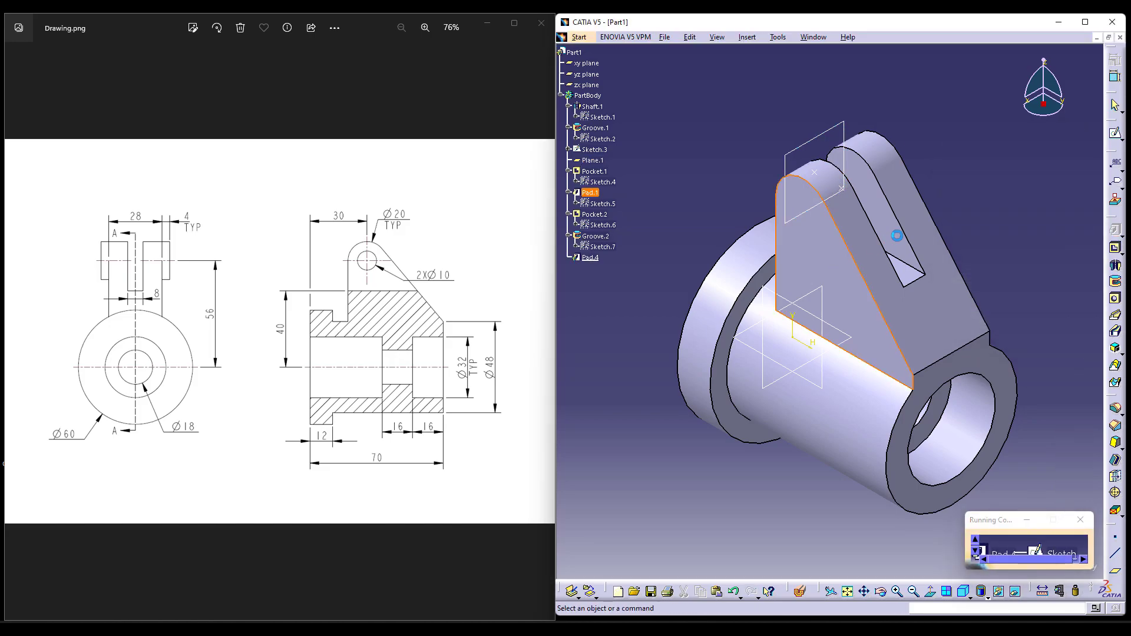
{"action": "left_click", "coordinate": [872, 245]}
Project the arc of the lug's rounded top into the sketch as construction geometry
{"action": "left_click", "coordinate": [805, 192]}
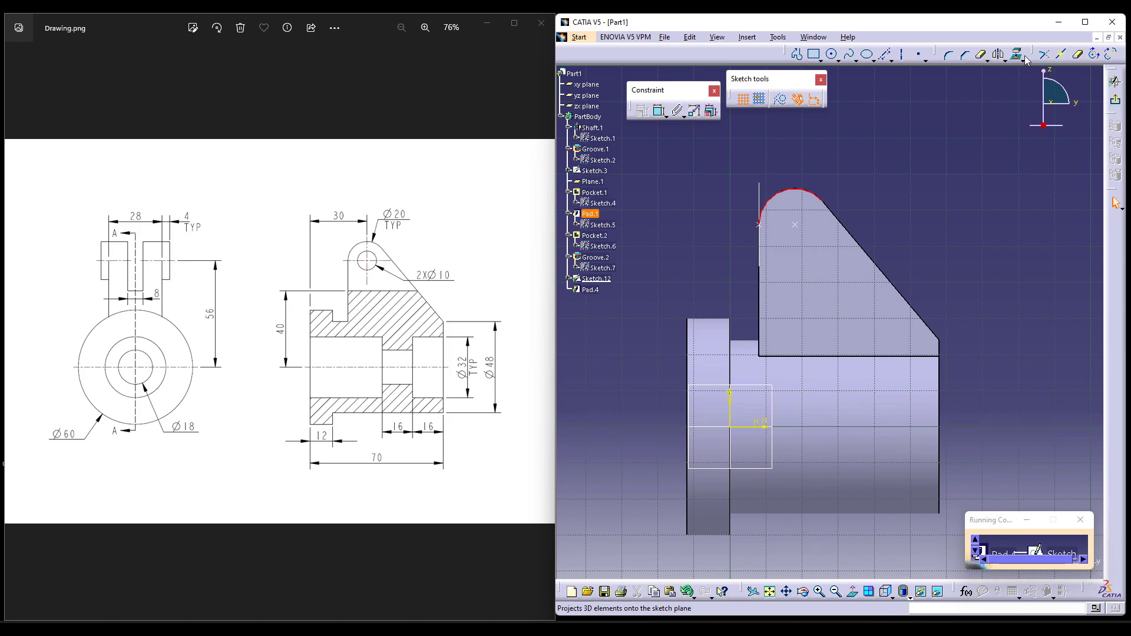
{"action": "left_click", "coordinate": [976, 159]}
{"action": "mouse_move", "coordinate": [921, 218]}
{"action": "middle_mouse_down"}
{"action": "mouse_move", "coordinate": [914, 171]}
{"action": "mouse_move", "coordinate": [922, 186]}
{"action": "middle_mouse_up"}
{"action": "left_click", "coordinate": [774, 121]}
{"action": "left_click", "coordinate": [921, 137]}
Sketch a circle concentric with the lug's rounded top and touching its projected arc, and finish the pad's sketch
{"action": "left_click", "coordinate": [831, 54]}
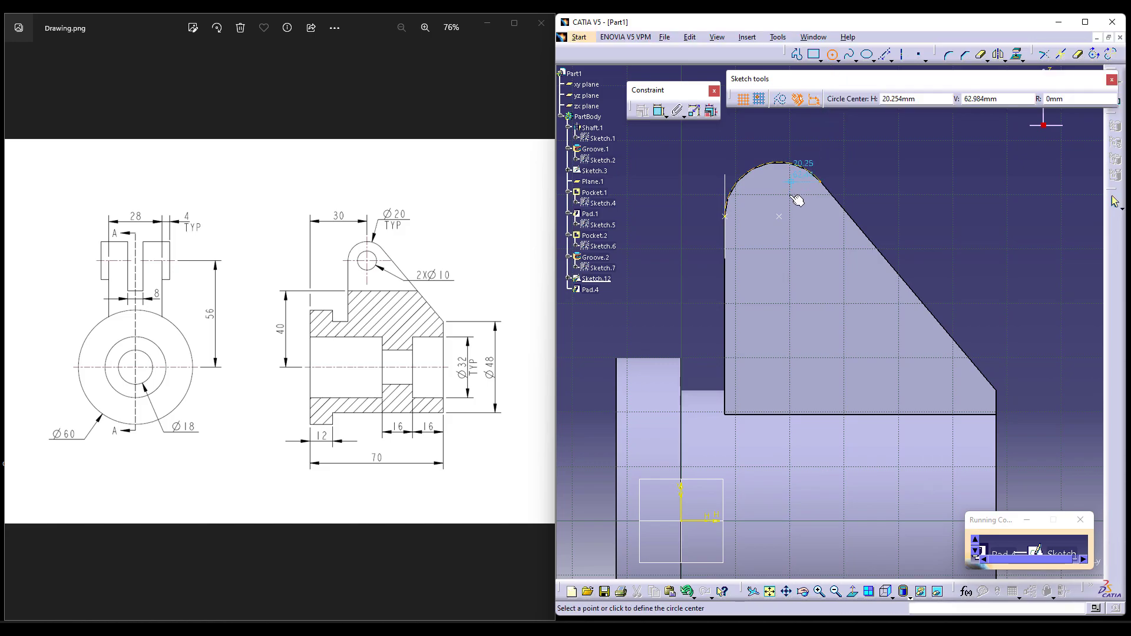
{"action": "left_click", "coordinate": [783, 212]}
{"action": "left_click", "coordinate": [783, 158]}
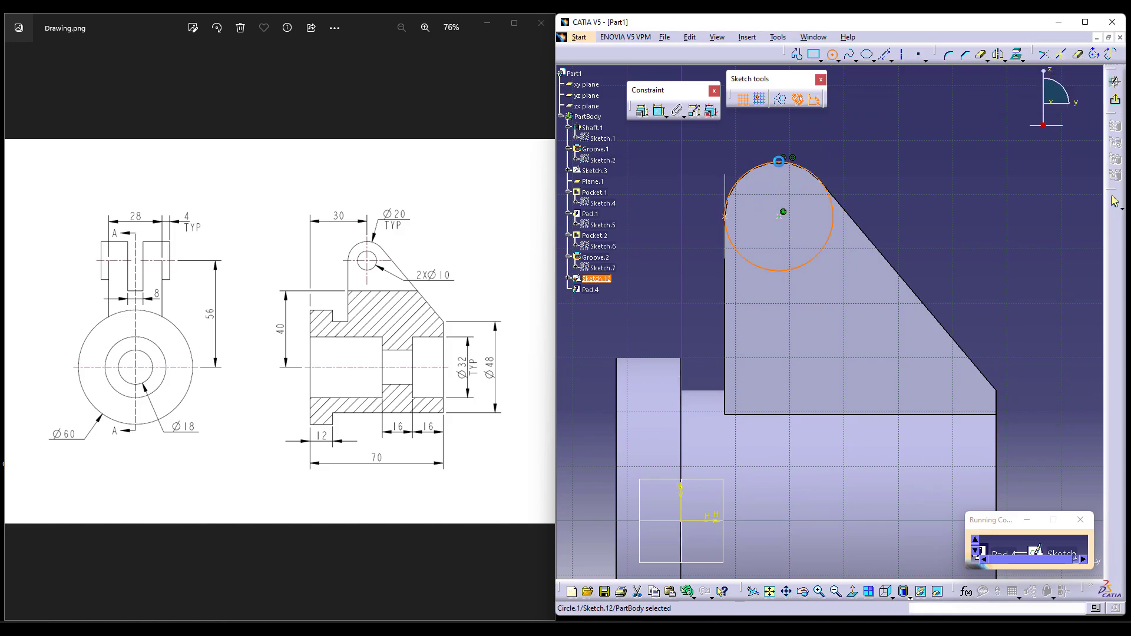
{"action": "middle_click_drag", "start_coordinate": [956, 154], "coordinate": [889, 222]}
{"action": "left_click", "coordinate": [1115, 101]}
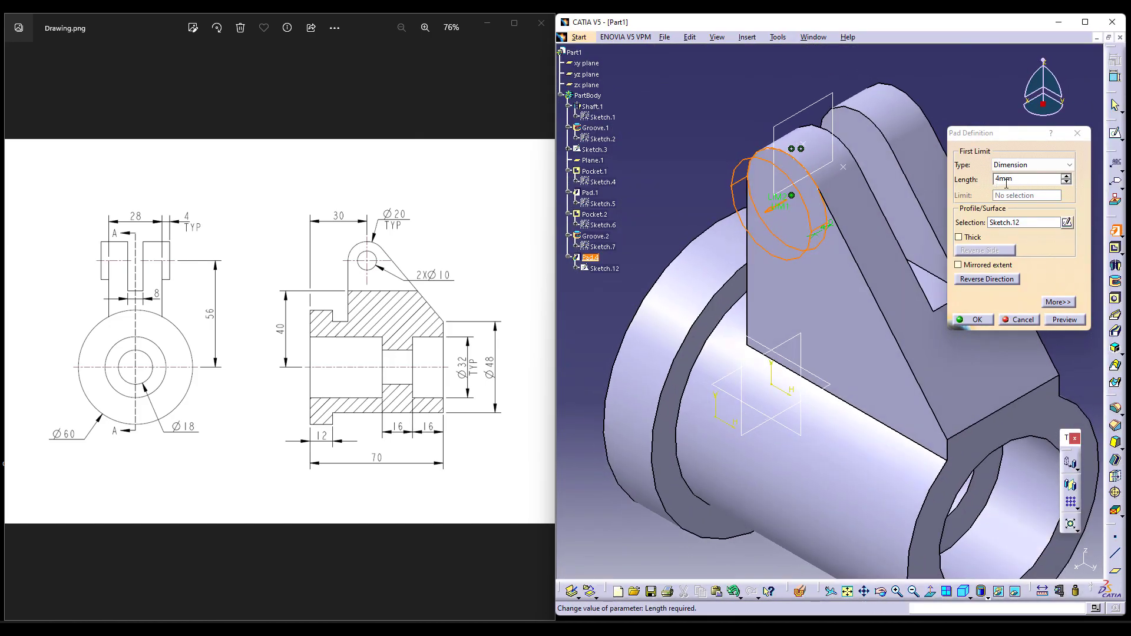
Extrude the boss circle 4 mm from the lug's side face and mirror the boss about the yz plane
{"action": "left_click", "coordinate": [978, 320]}
{"action": "middle_click_drag", "start_coordinate": [970, 233], "coordinate": [992, 277]}
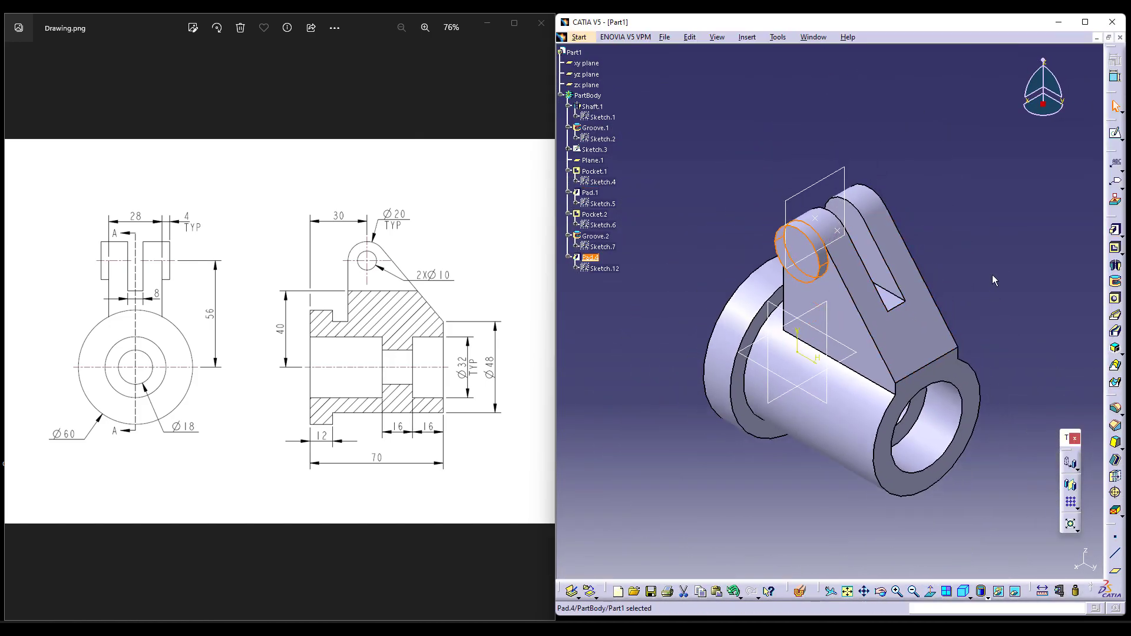
{"action": "left_click", "coordinate": [1071, 485]}
{"action": "left_click", "coordinate": [866, 357]}
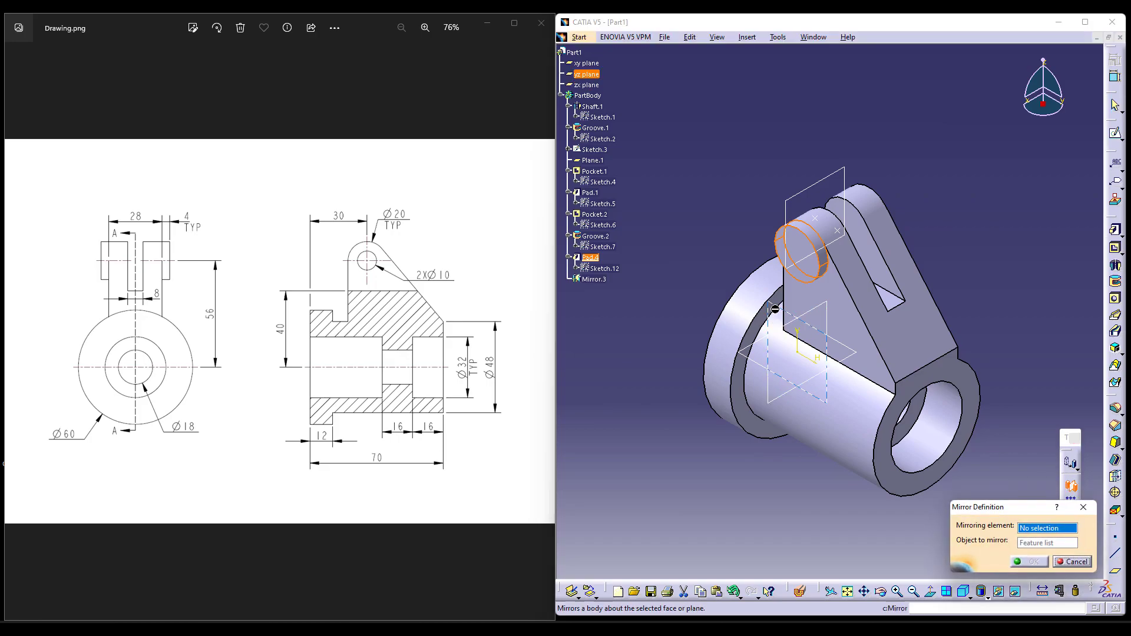
{"action": "left_click", "coordinate": [1029, 562]}
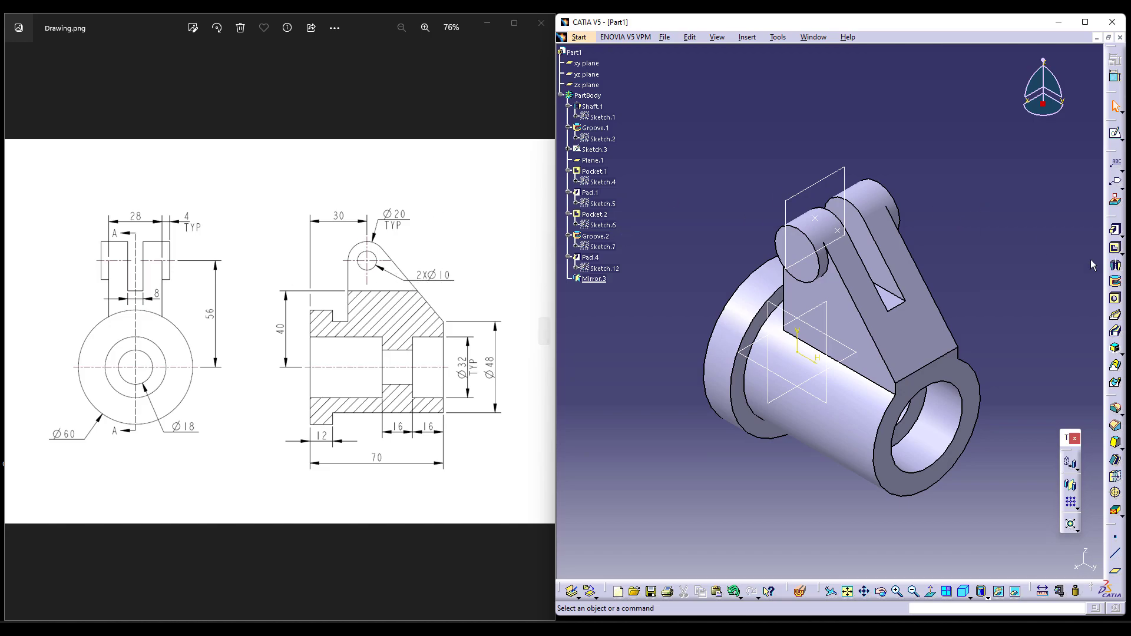
Start a 10 mm diameter Up To Next hole on the boss's outer face and open its positioning sketch
{"action": "left_click", "coordinate": [1116, 298]}
{"action": "left_click", "coordinate": [801, 255]}
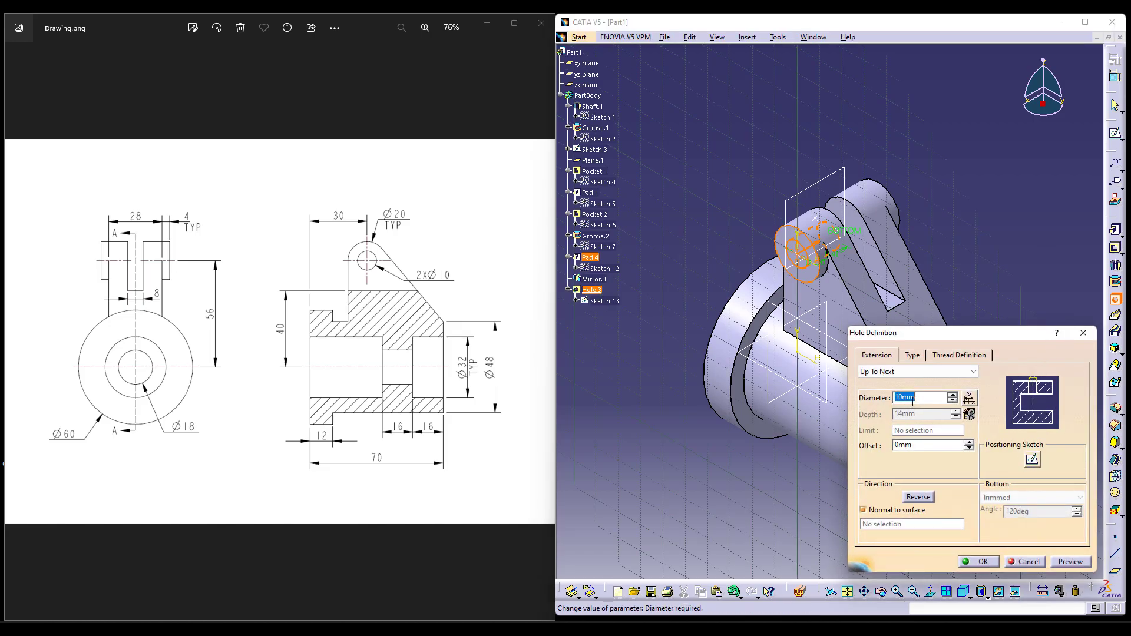
{"action": "left_click", "coordinate": [1033, 459]}
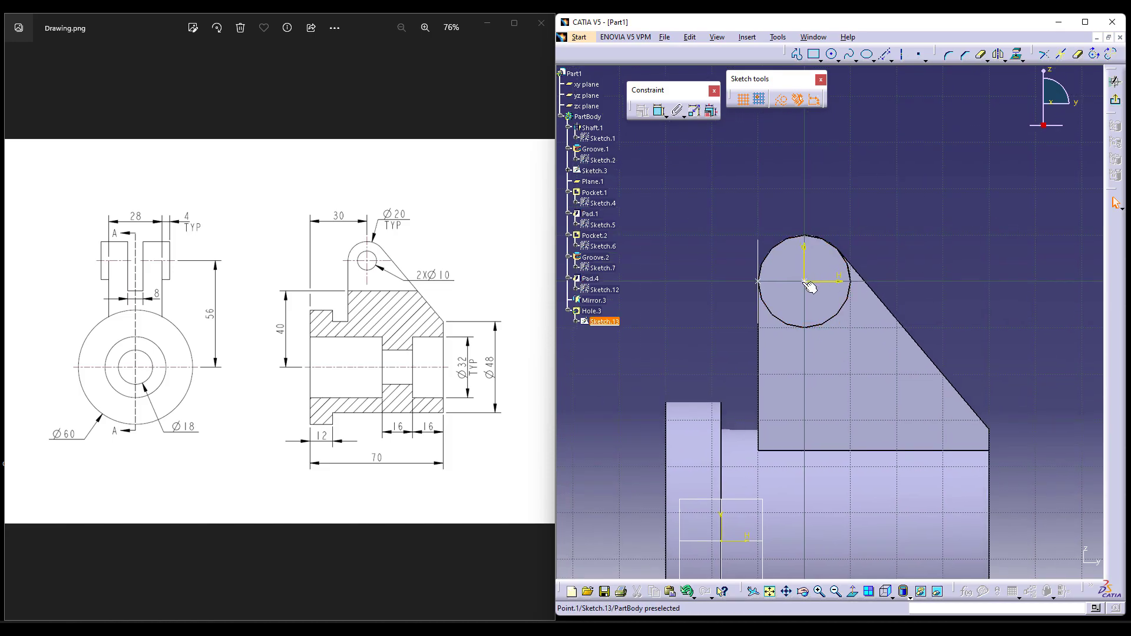
Constrain the hole's centre point concentric with the boss's circular edge and finish the positioning sketch
{"action": "left_click", "coordinate": [830, 245]}
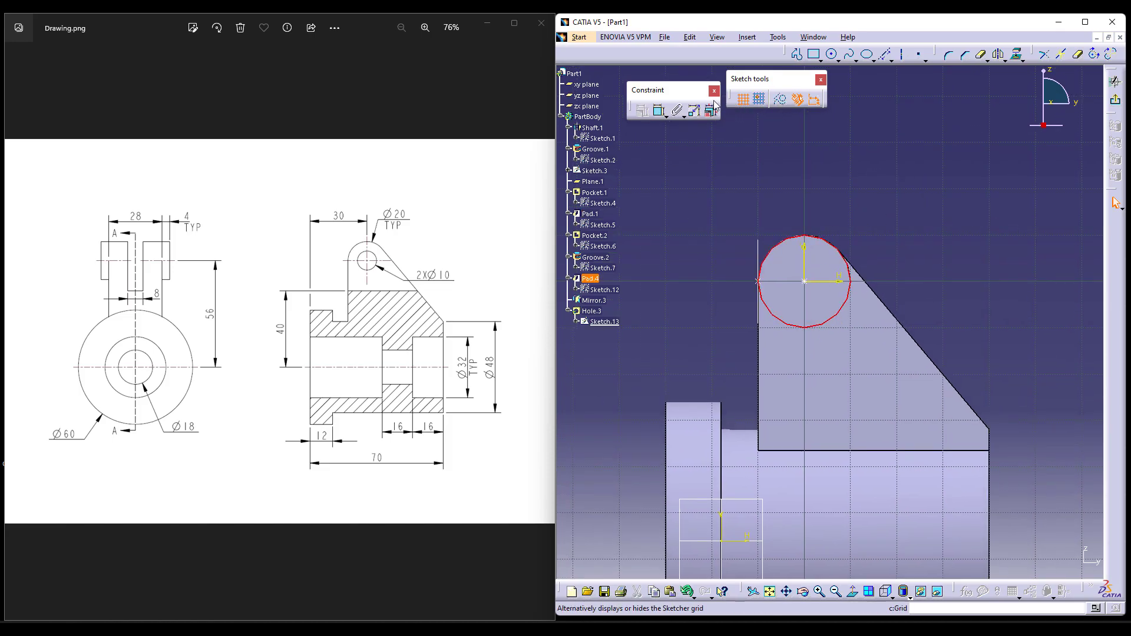
{"action": "left_click", "coordinate": [660, 111]}
{"action": "left_click", "coordinate": [812, 283]}
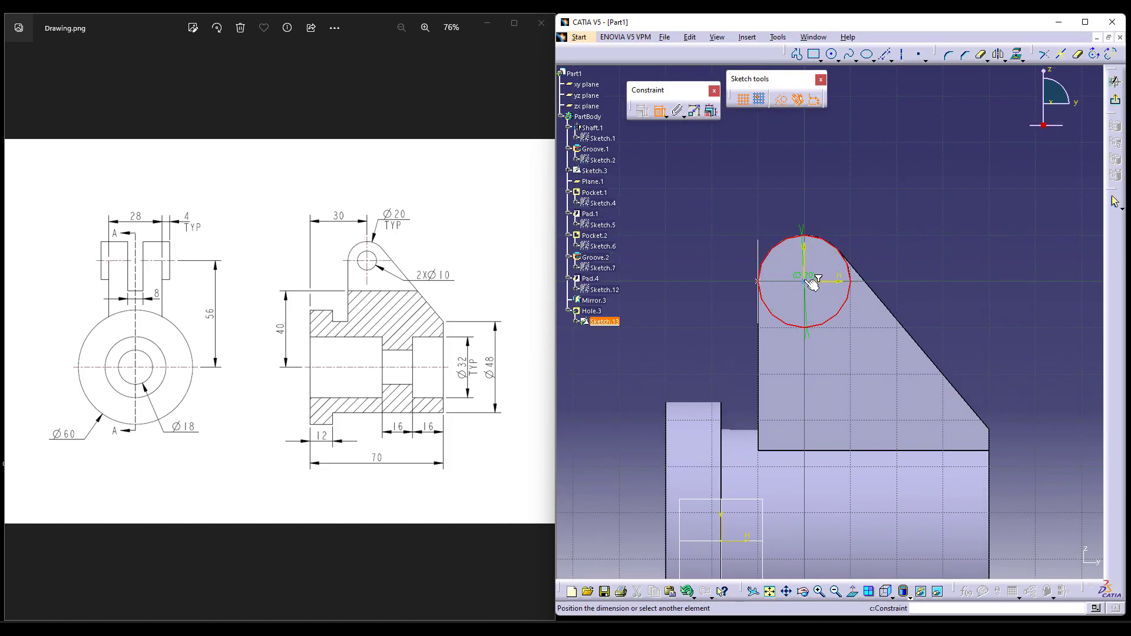
{"action": "right_click", "coordinate": [924, 152]}
{"action": "left_click", "coordinate": [980, 241]}
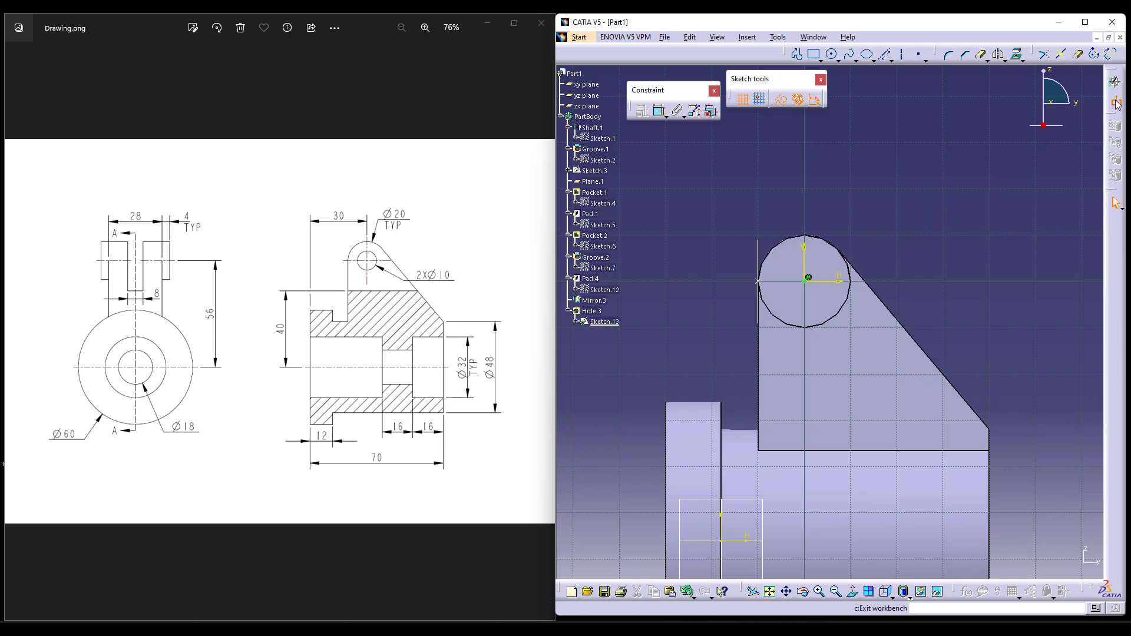
{"action": "left_click", "coordinate": [1116, 101]}
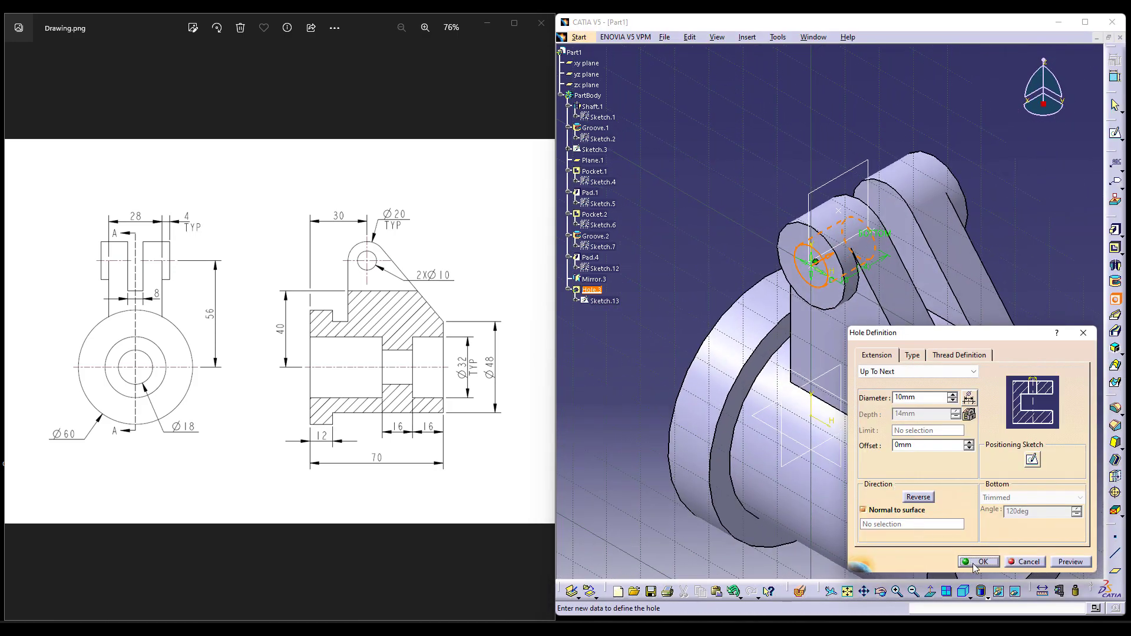
Create the 10 mm boss hole and mirror it about the yz plane onto the opposite lug
{"action": "left_click", "coordinate": [979, 562]}
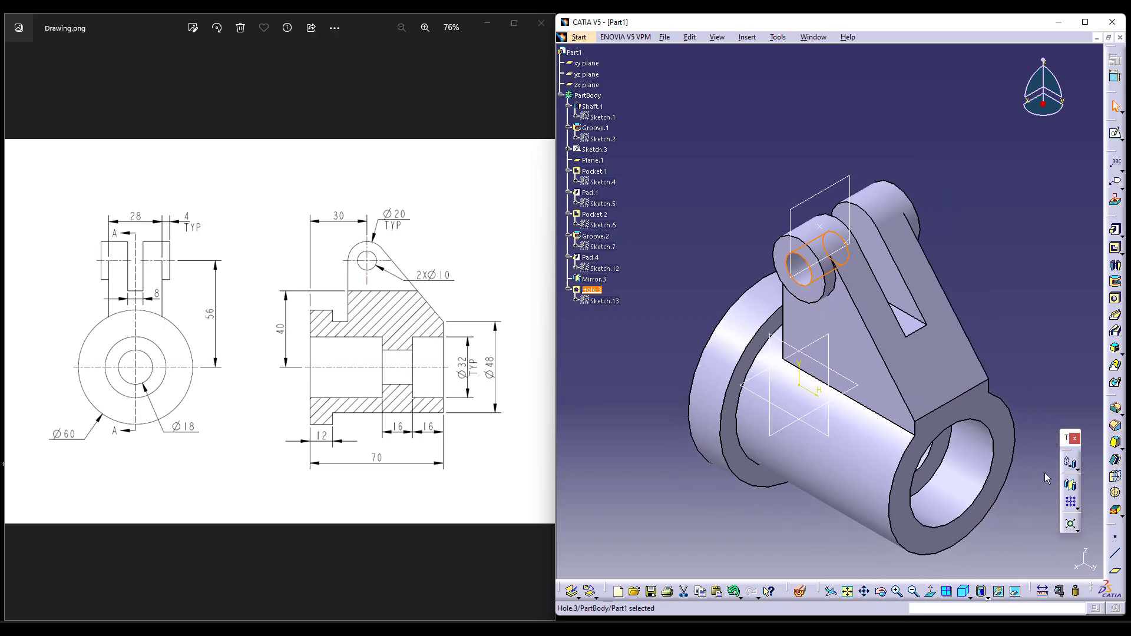
{"action": "left_click", "coordinate": [1072, 486]}
{"action": "left_click", "coordinate": [829, 434]}
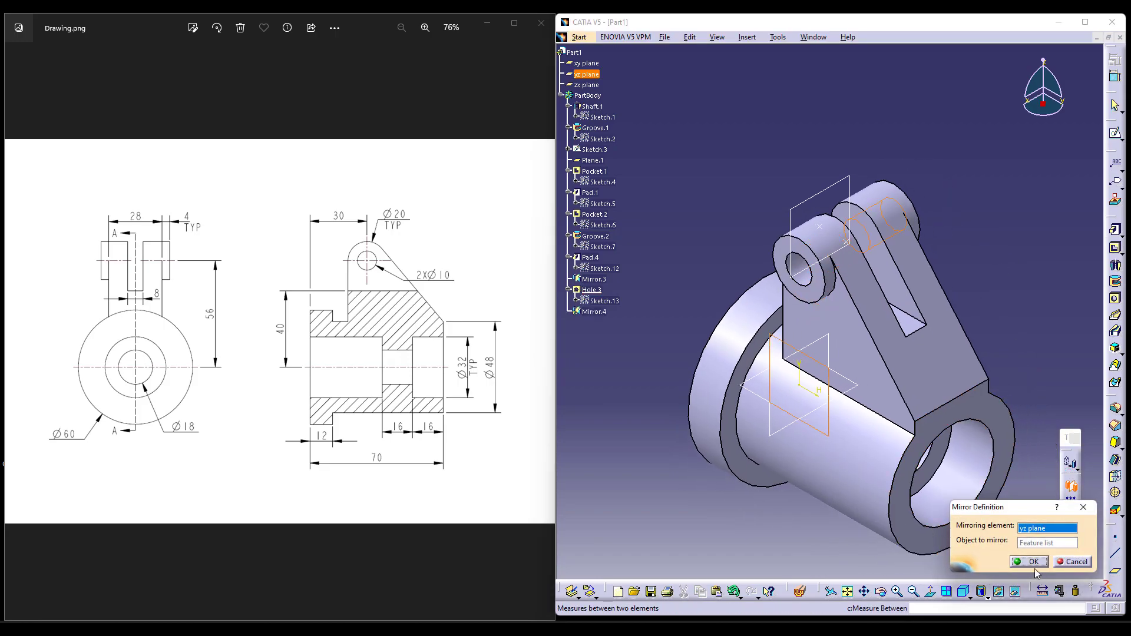
{"action": "left_click", "coordinate": [1031, 562]}
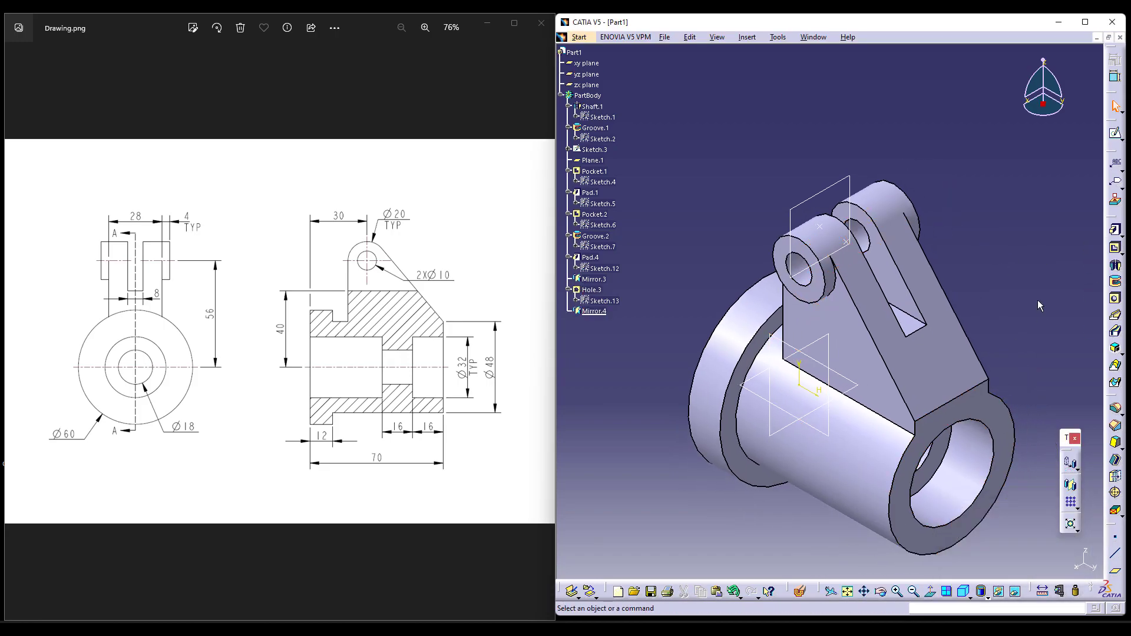
Inspect the bracket's interior with Dynamic Sectioning, and examine the whole part in an isometric view
{"action": "left_click", "coordinate": [800, 591]}
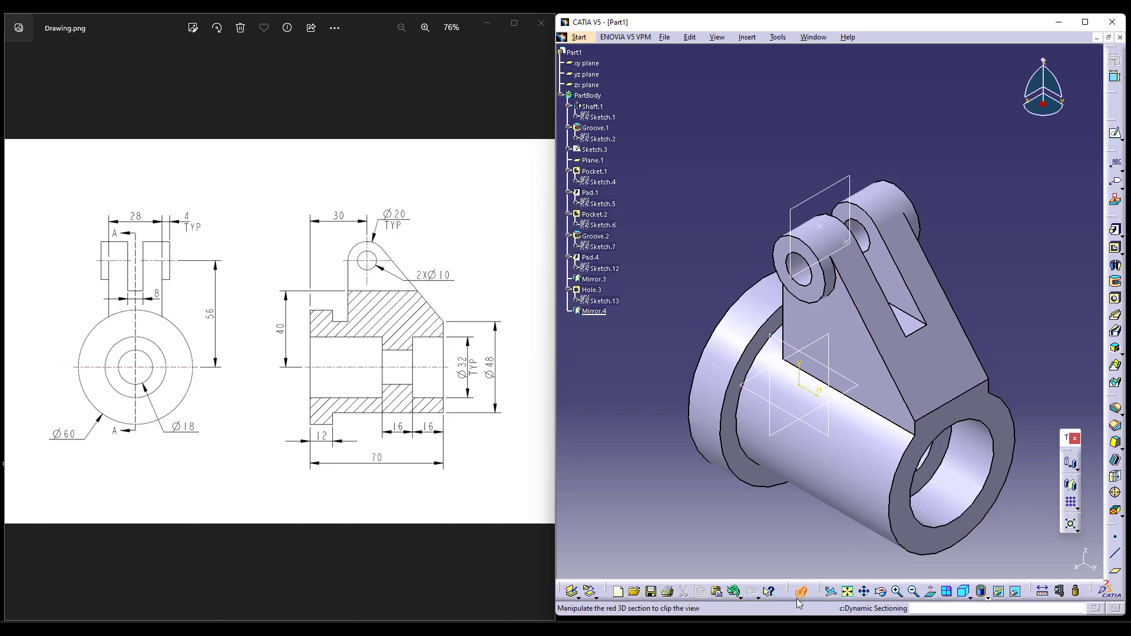
{"action": "middle_click_drag", "start_coordinate": [828, 433], "coordinate": [761, 405]}
{"action": "left_click", "coordinate": [800, 592]}
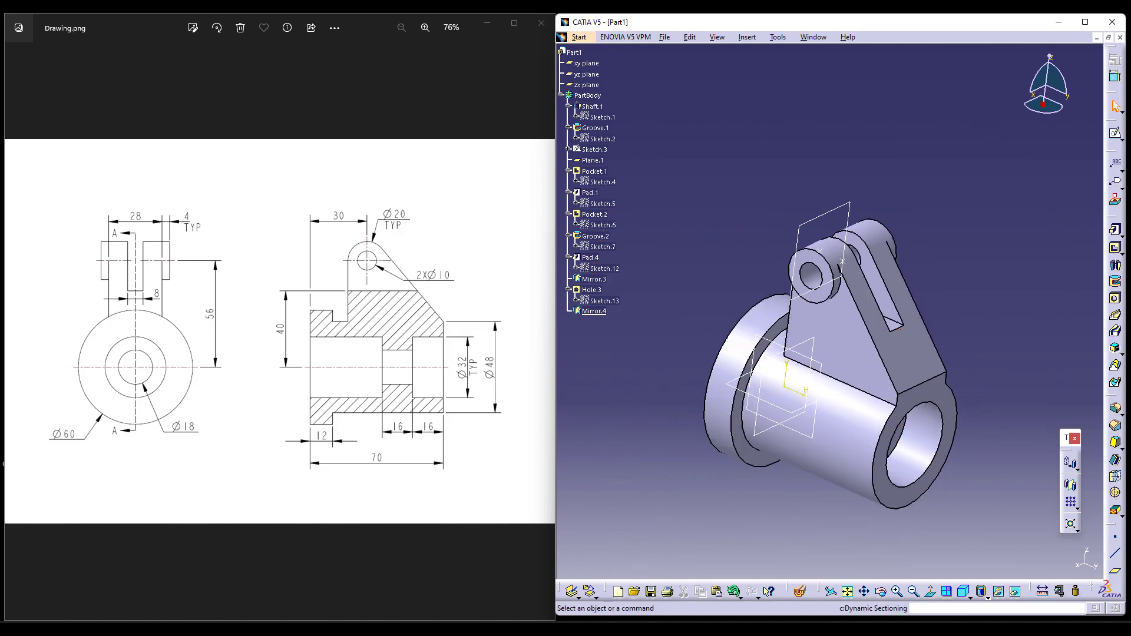
{"action": "left_click", "coordinate": [964, 593]}
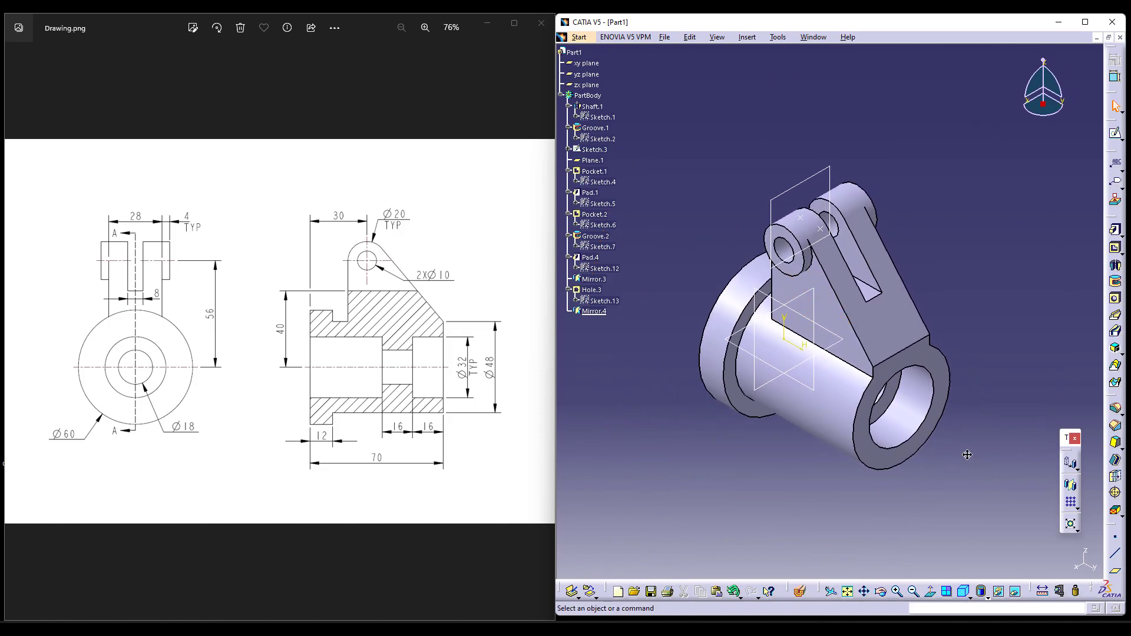
{"action": "middle_click_drag", "start_coordinate": [957, 456], "coordinate": [964, 404], "text": "ctrl"}
{"action": "mouse_move", "coordinate": [978, 472]}
{"action": "middle_mouse_down"}
{"action": "mouse_move", "coordinate": [989, 453]}
{"action": "mouse_move", "coordinate": [982, 480]}
{"action": "middle_mouse_up"}
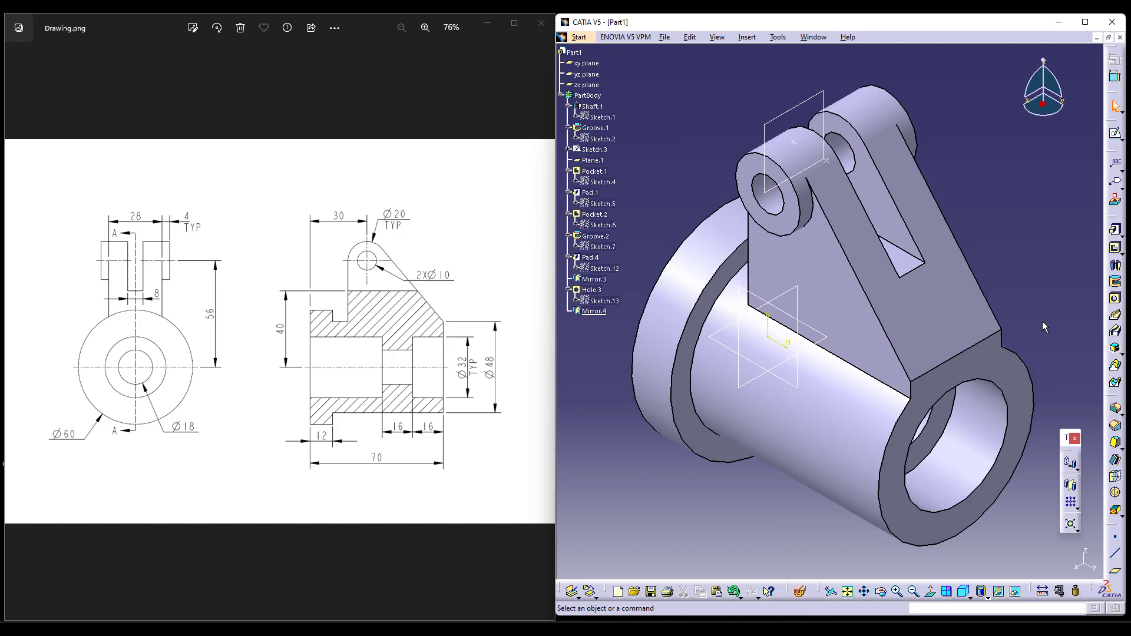